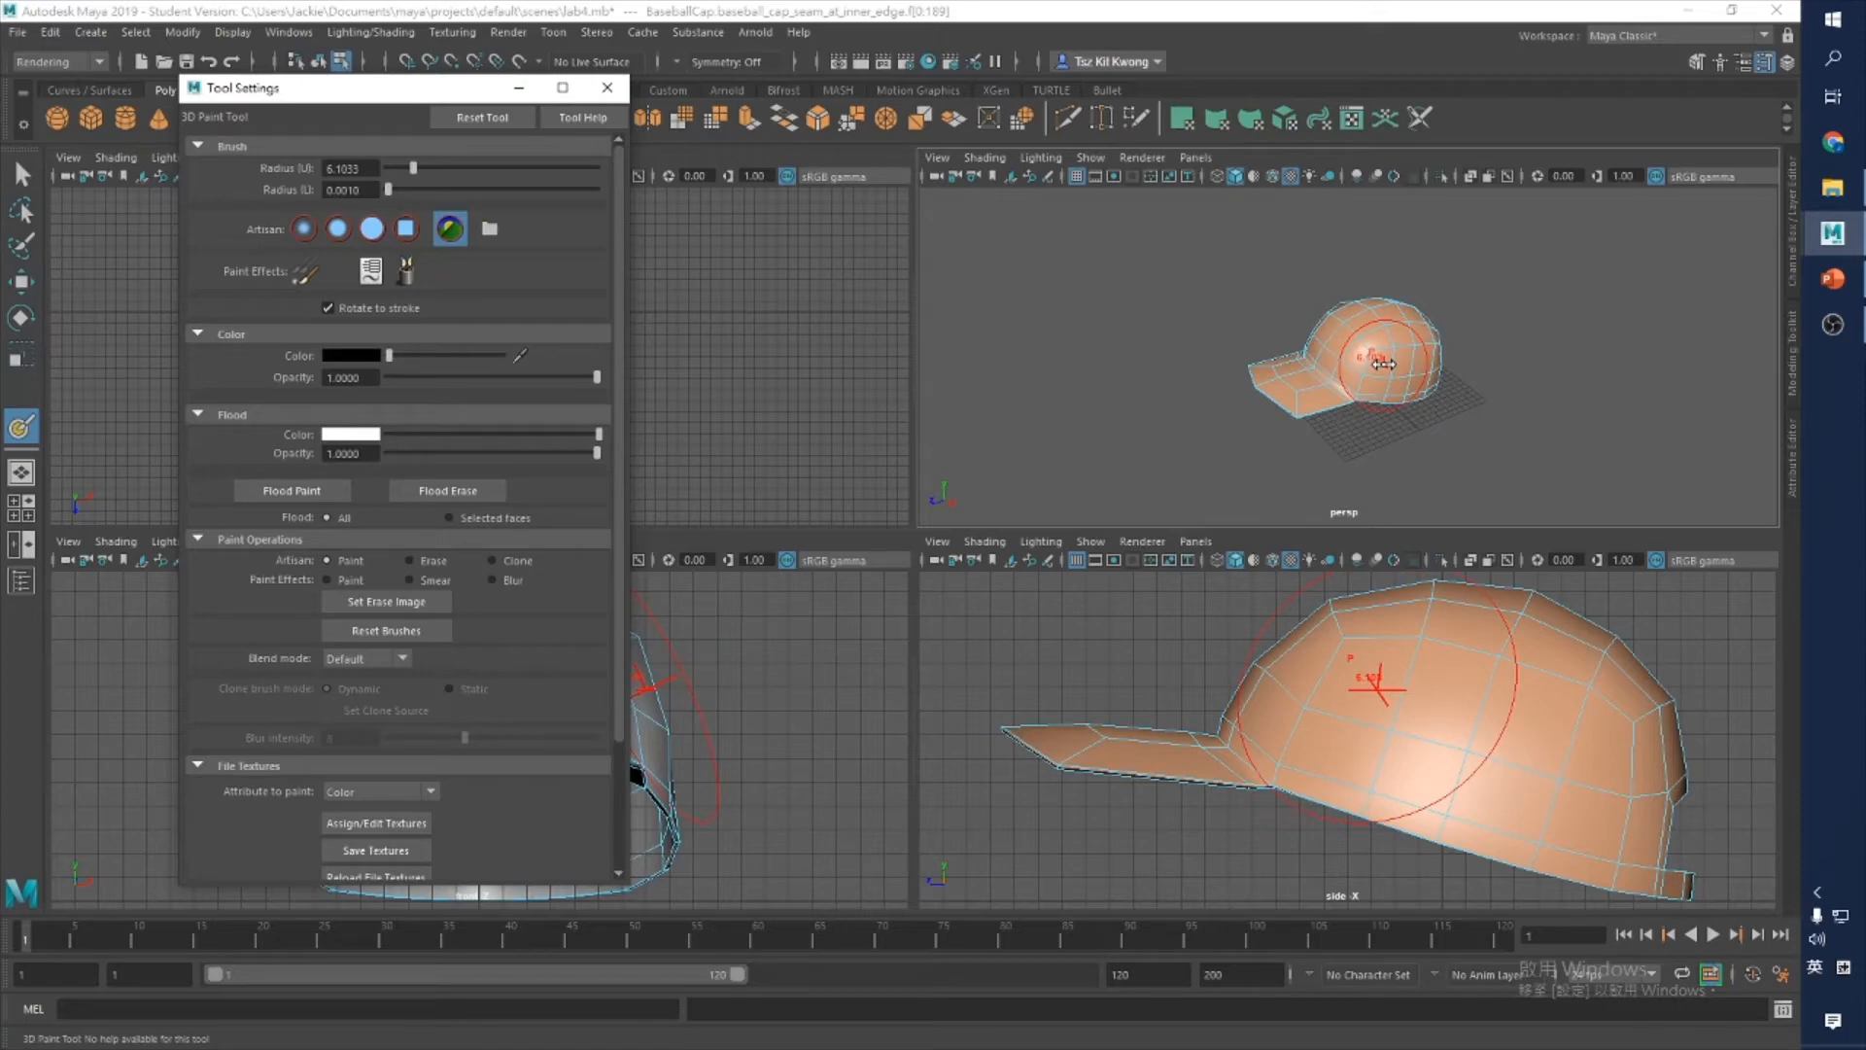
Step: Reduce the 3D Paint brush radius to about 3.29 and select the square brush profile
{"action": "mouse_move", "coordinate": [1384, 363]}
{"action": "left_mouse_down"}
{"action": "mouse_move", "coordinate": [1408, 357]}
{"action": "mouse_move", "coordinate": [1366, 365]}
{"action": "left_mouse_up"}
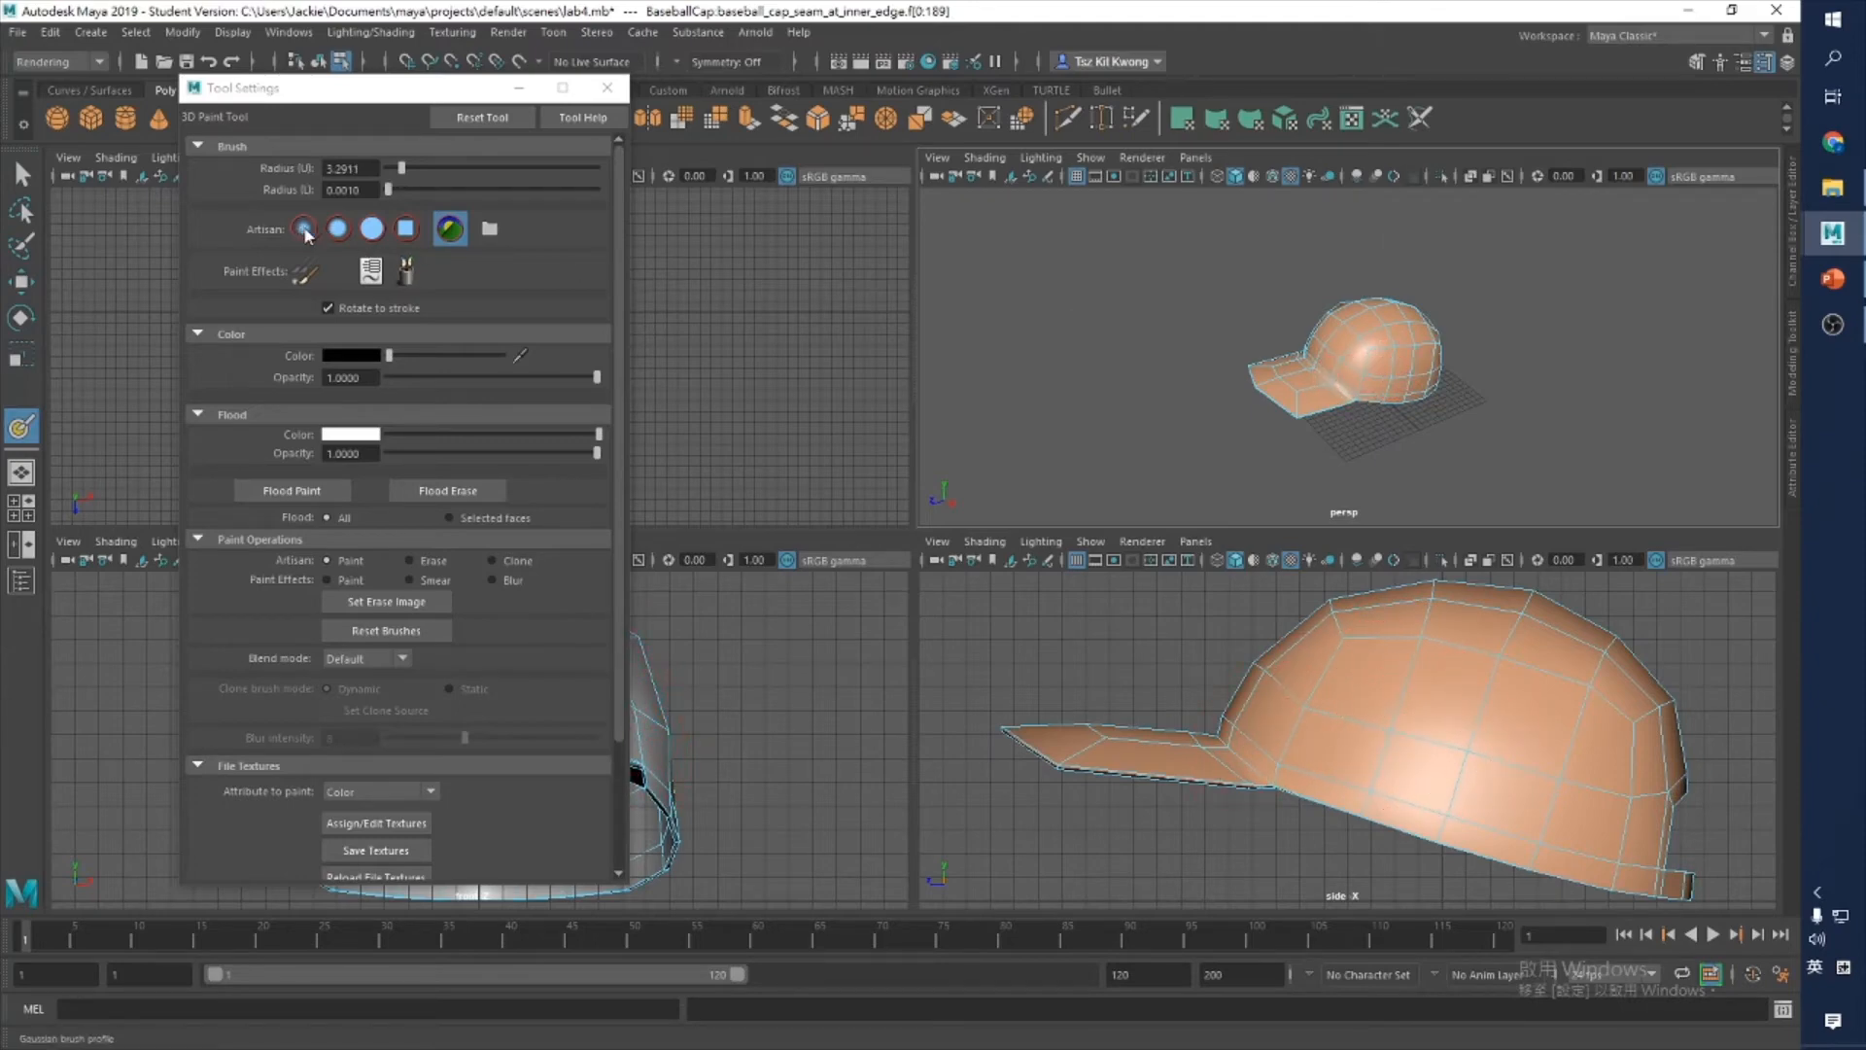
{"action": "left_click", "coordinate": [373, 231]}
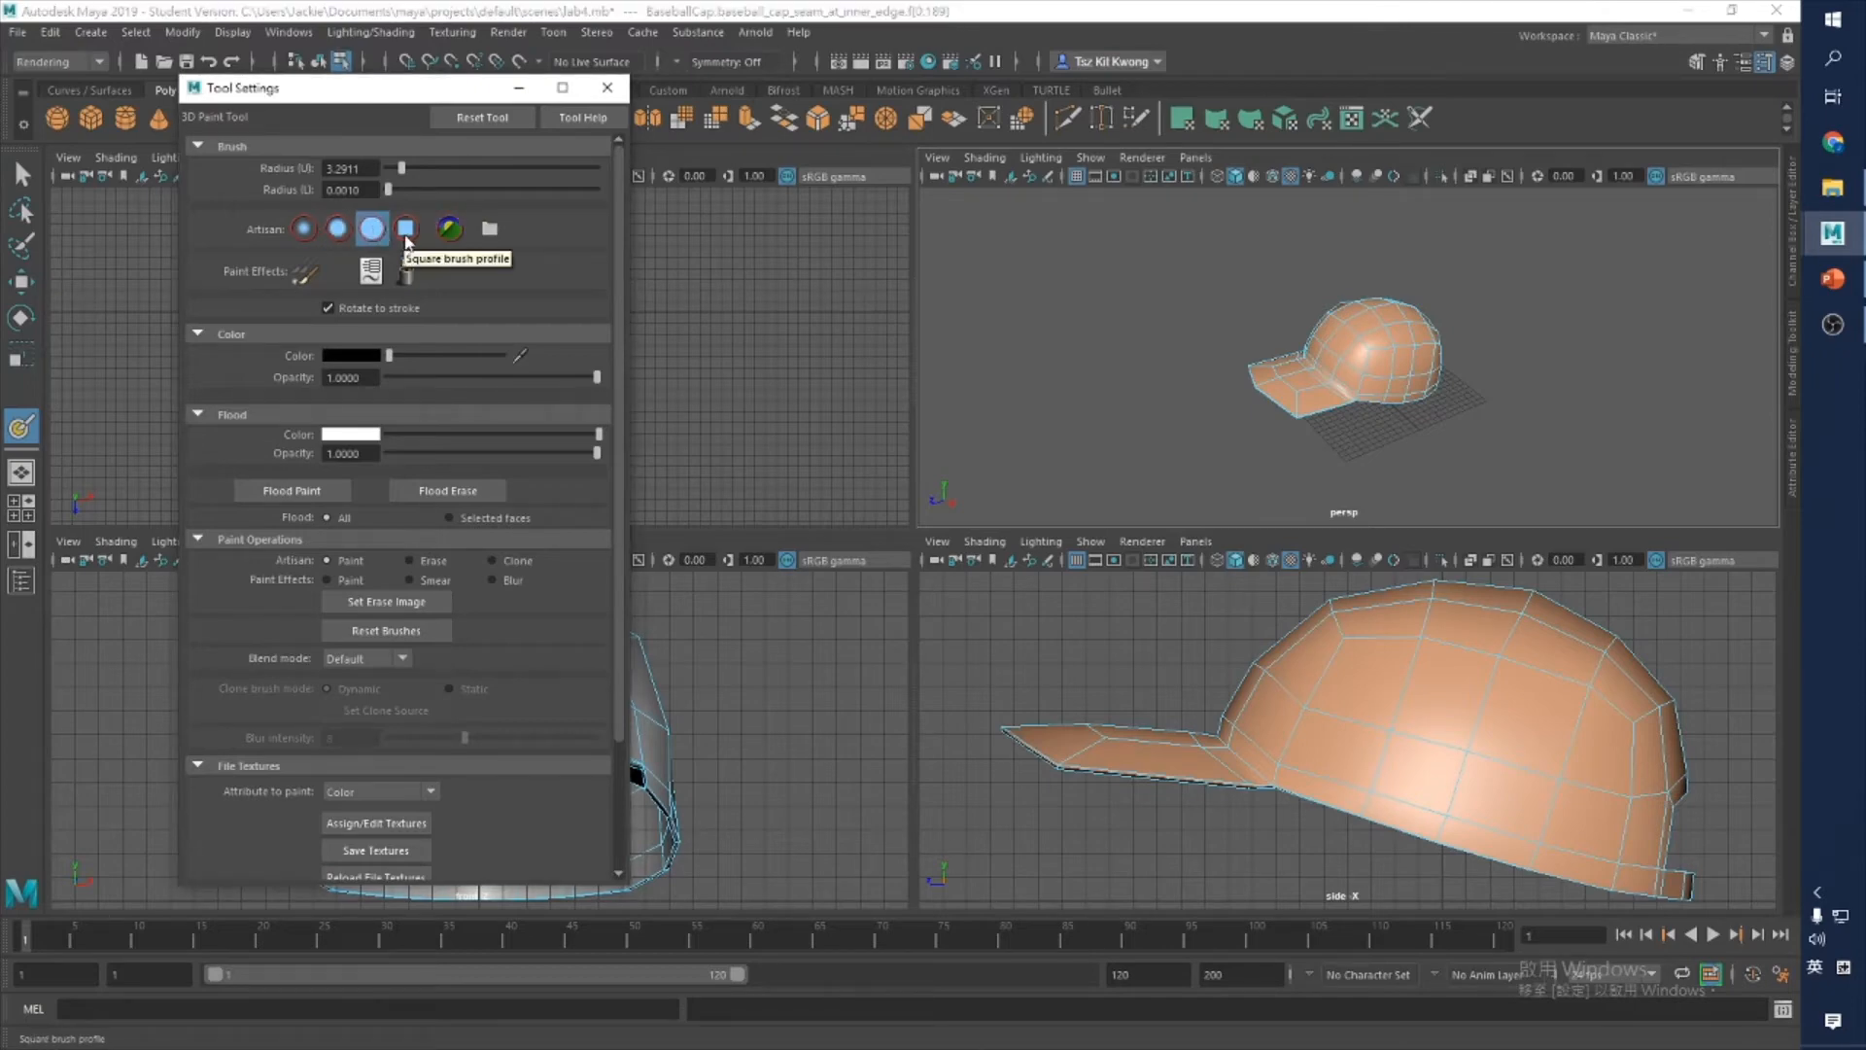
{"action": "left_click", "coordinate": [406, 233]}
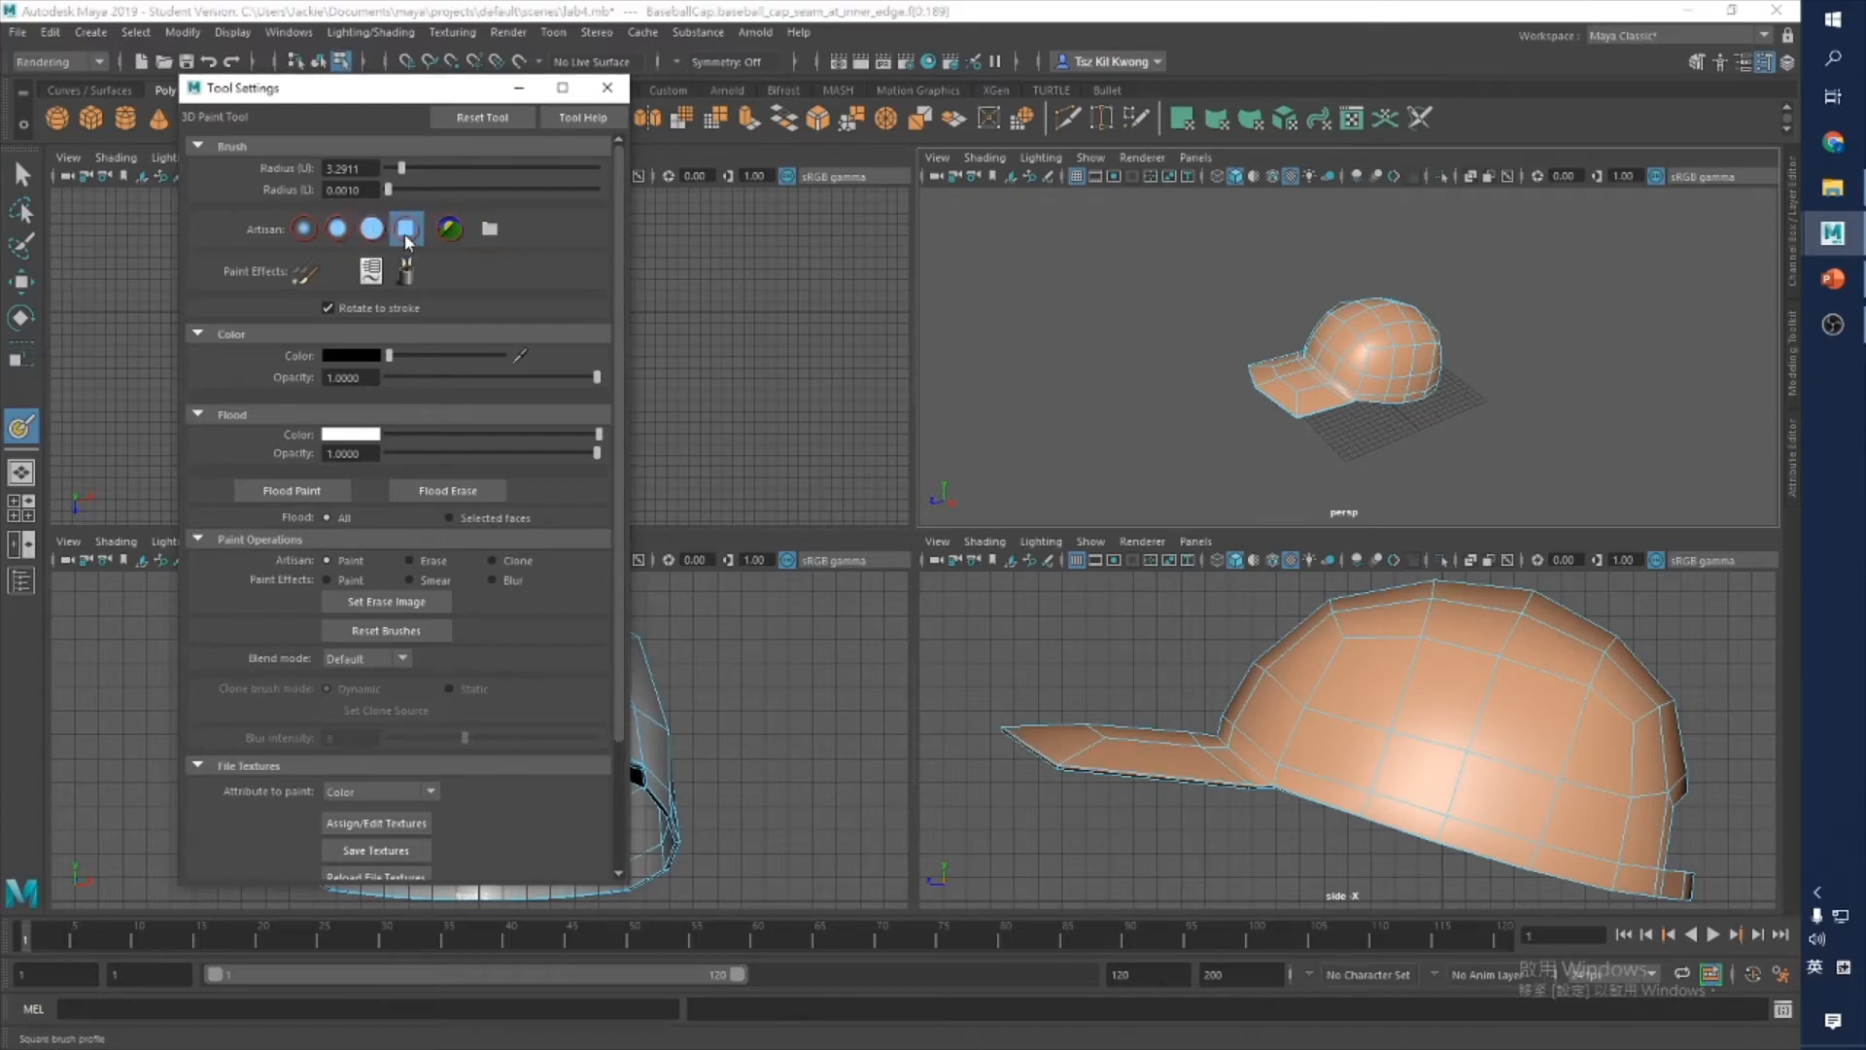
Step: Browse the brush shape images and preview several, including fluff, hatch, sand, skinBump, mosquito and frost
{"action": "left_click", "coordinate": [490, 230]}
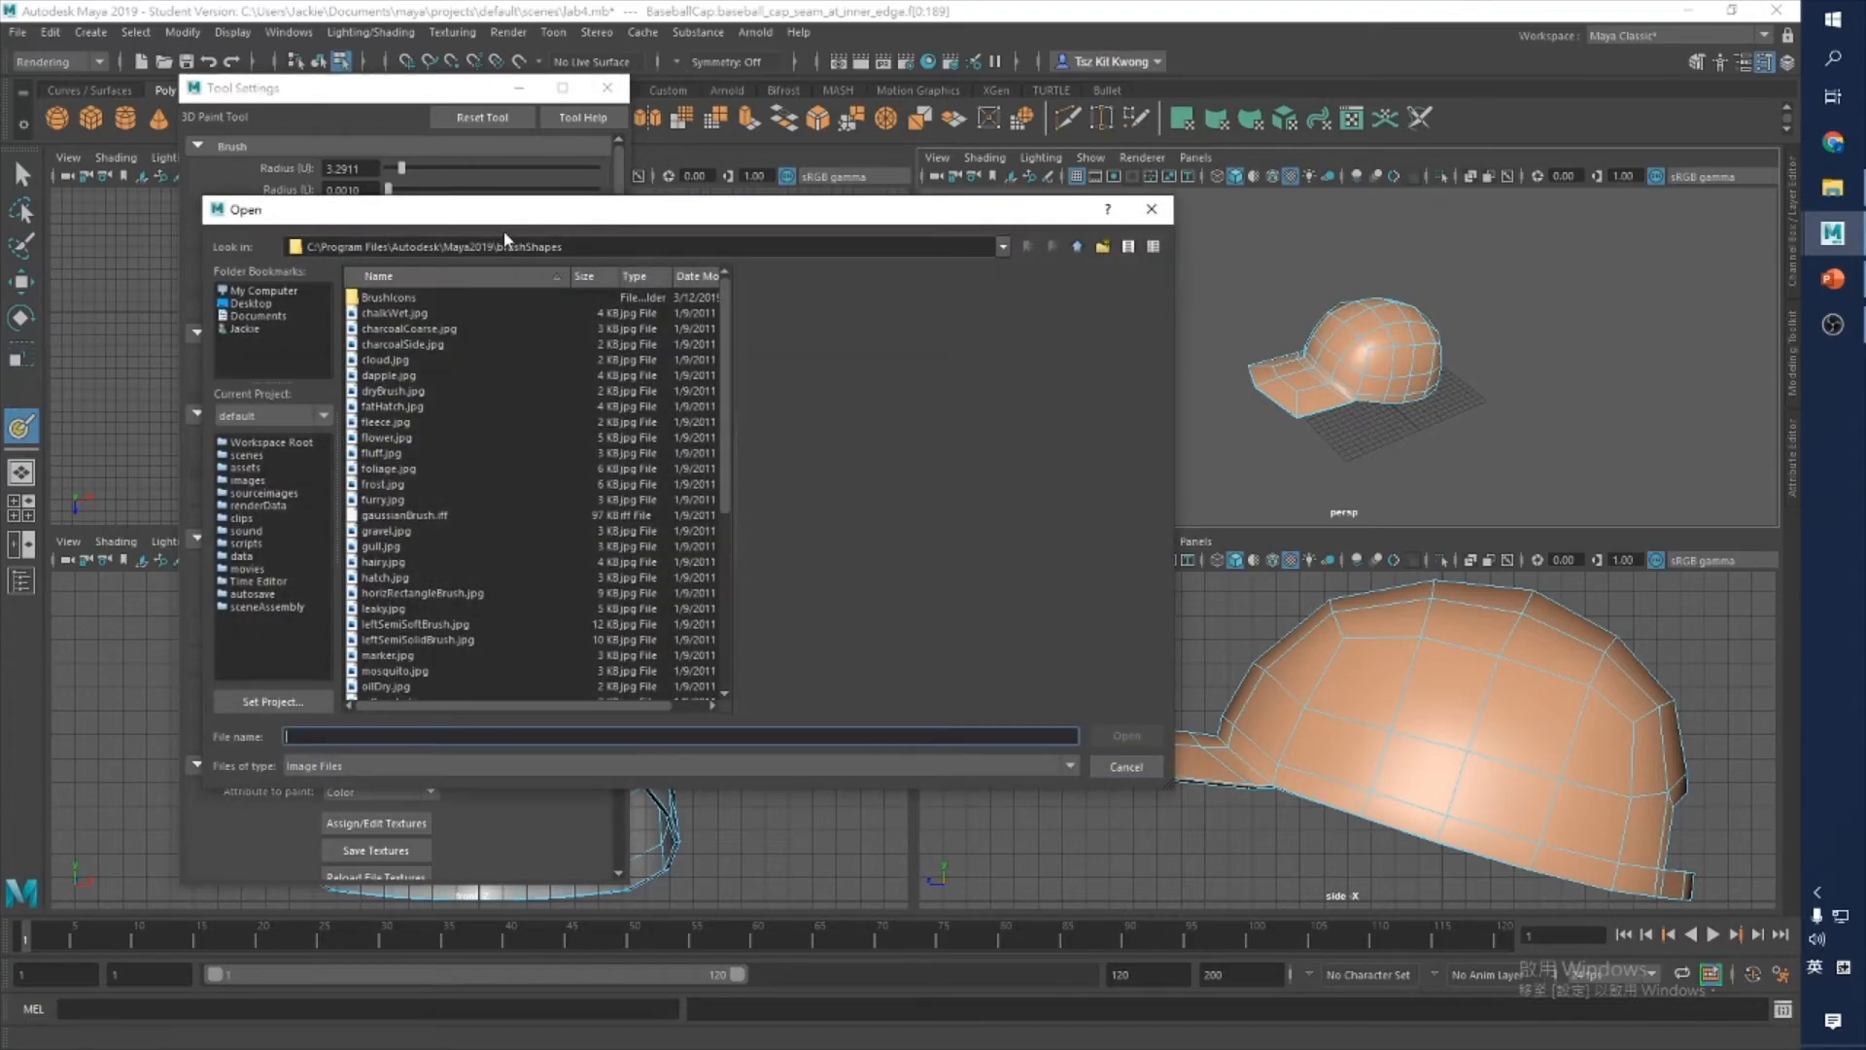
{"action": "left_click_drag", "start_coordinate": [618, 221], "coordinate": [648, 203]}
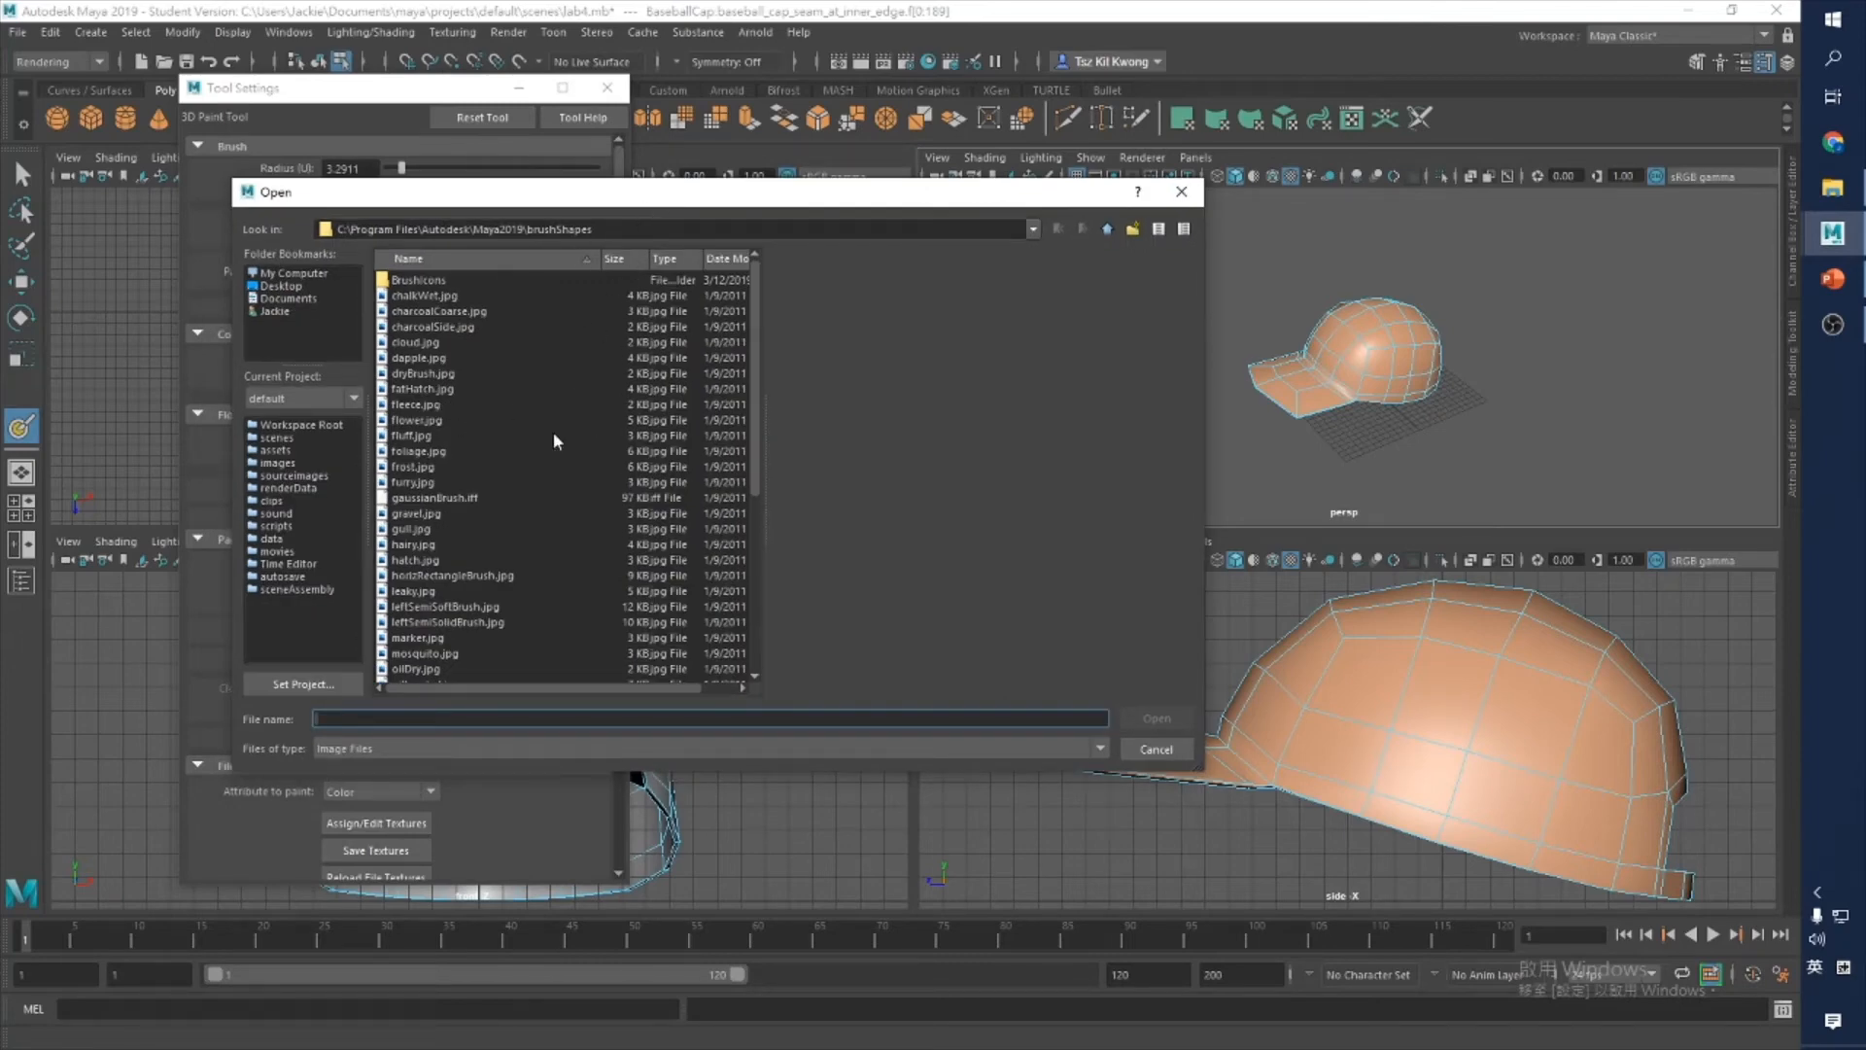
{"action": "left_click", "coordinate": [453, 377]}
{"action": "left_click", "coordinate": [453, 434]}
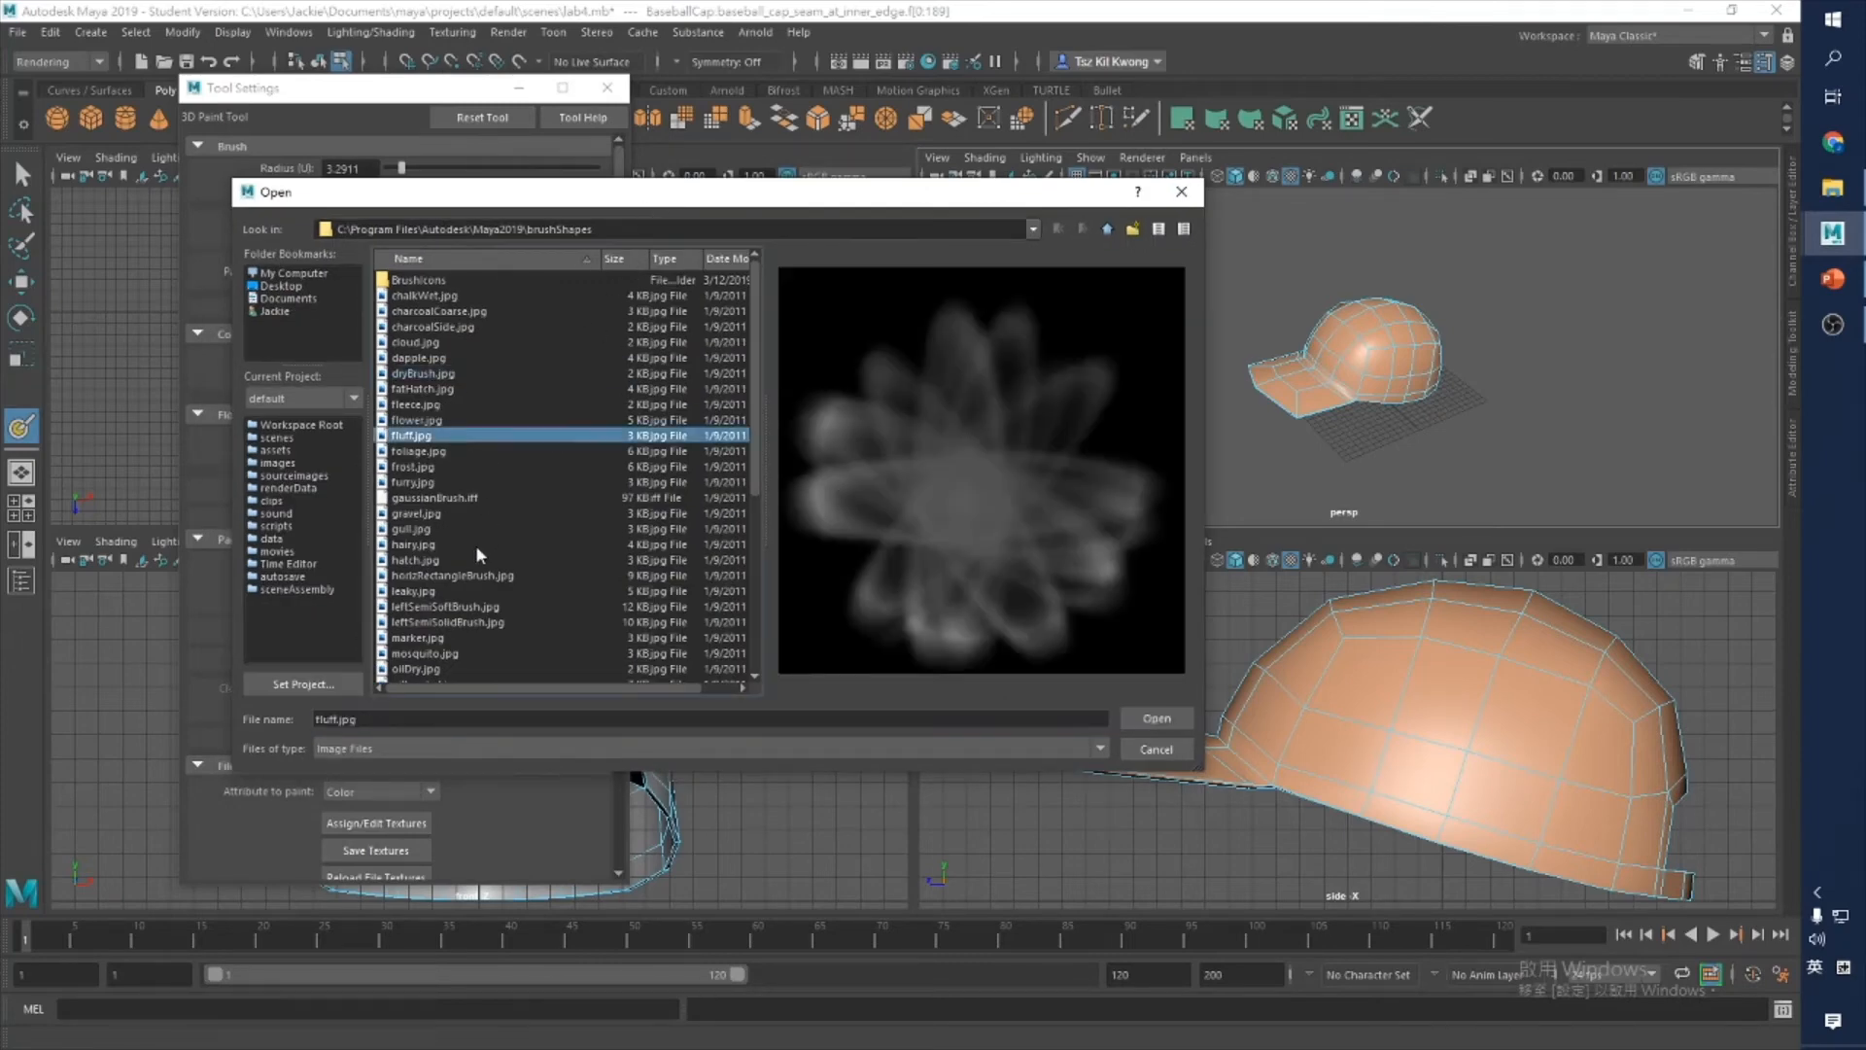
{"action": "left_click", "coordinate": [435, 562]}
{"action": "scroll", "coordinate": [497, 542], "scroll_direction": "down", "scroll_amount": 3}
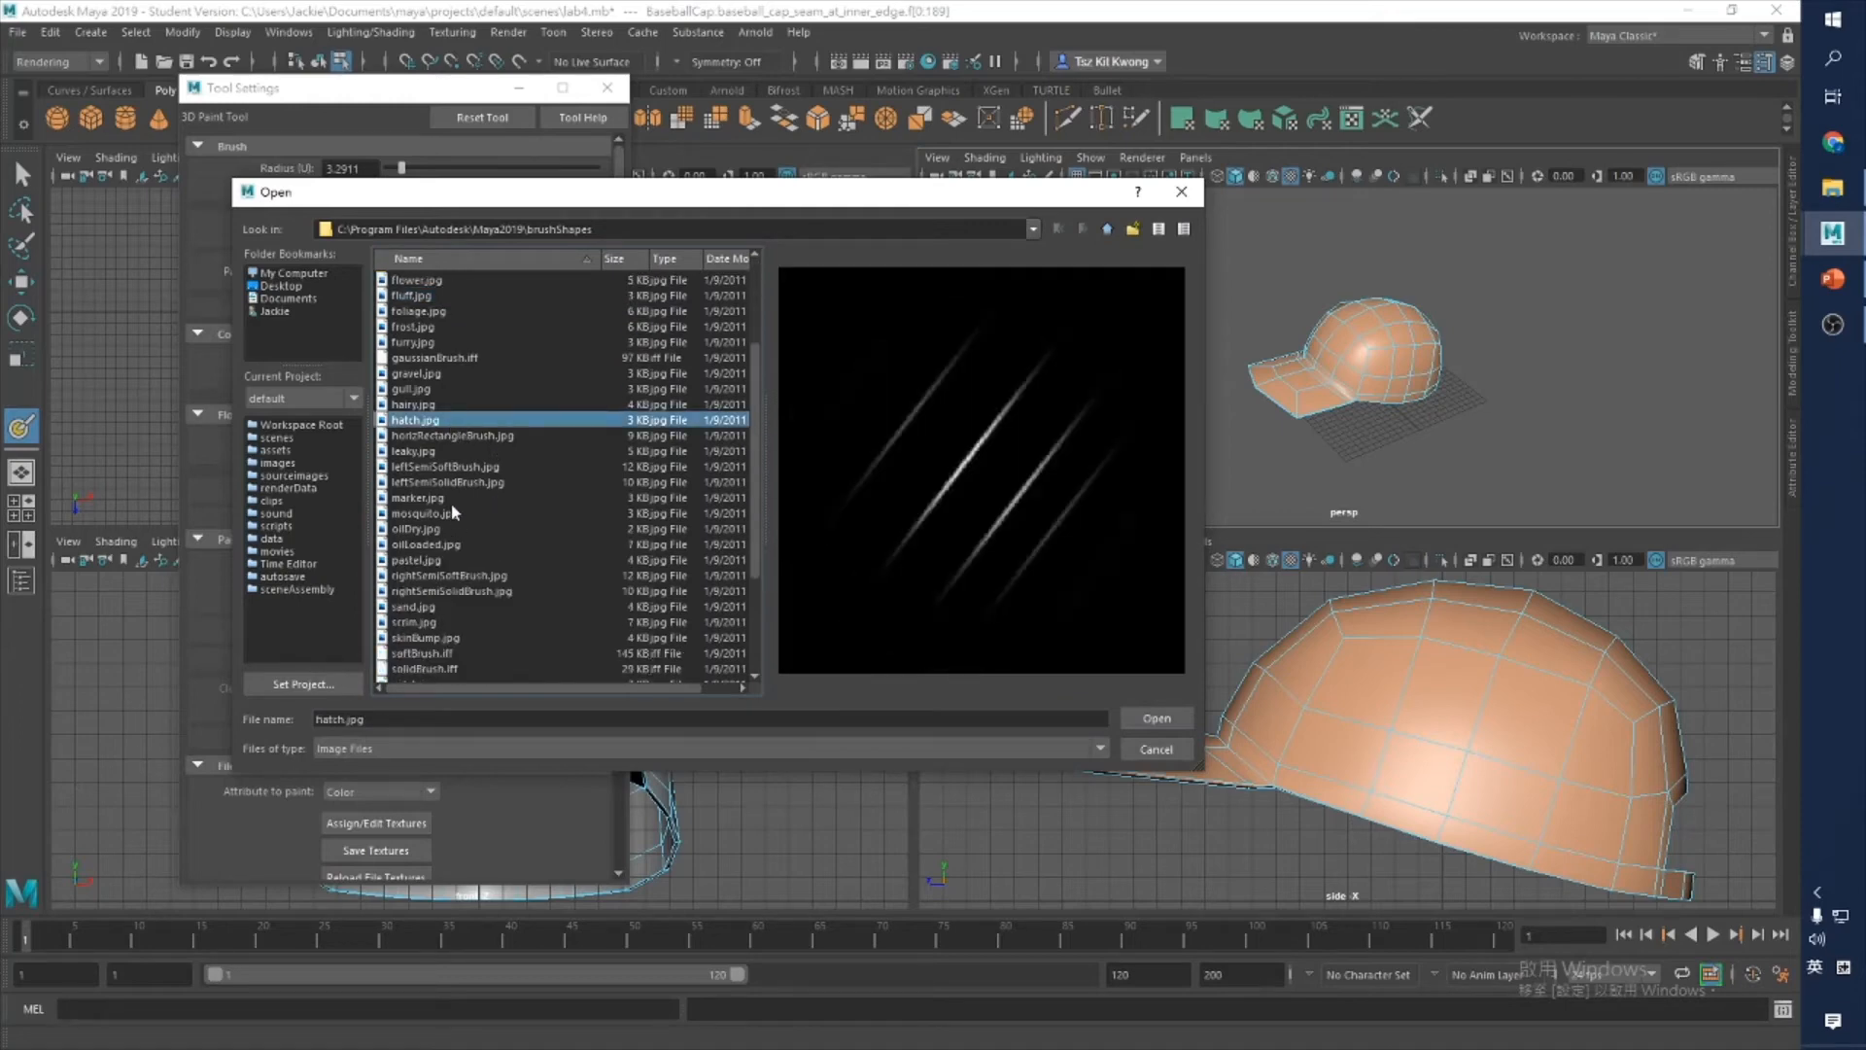
{"action": "scroll", "coordinate": [454, 513], "scroll_direction": "down", "scroll_amount": 3}
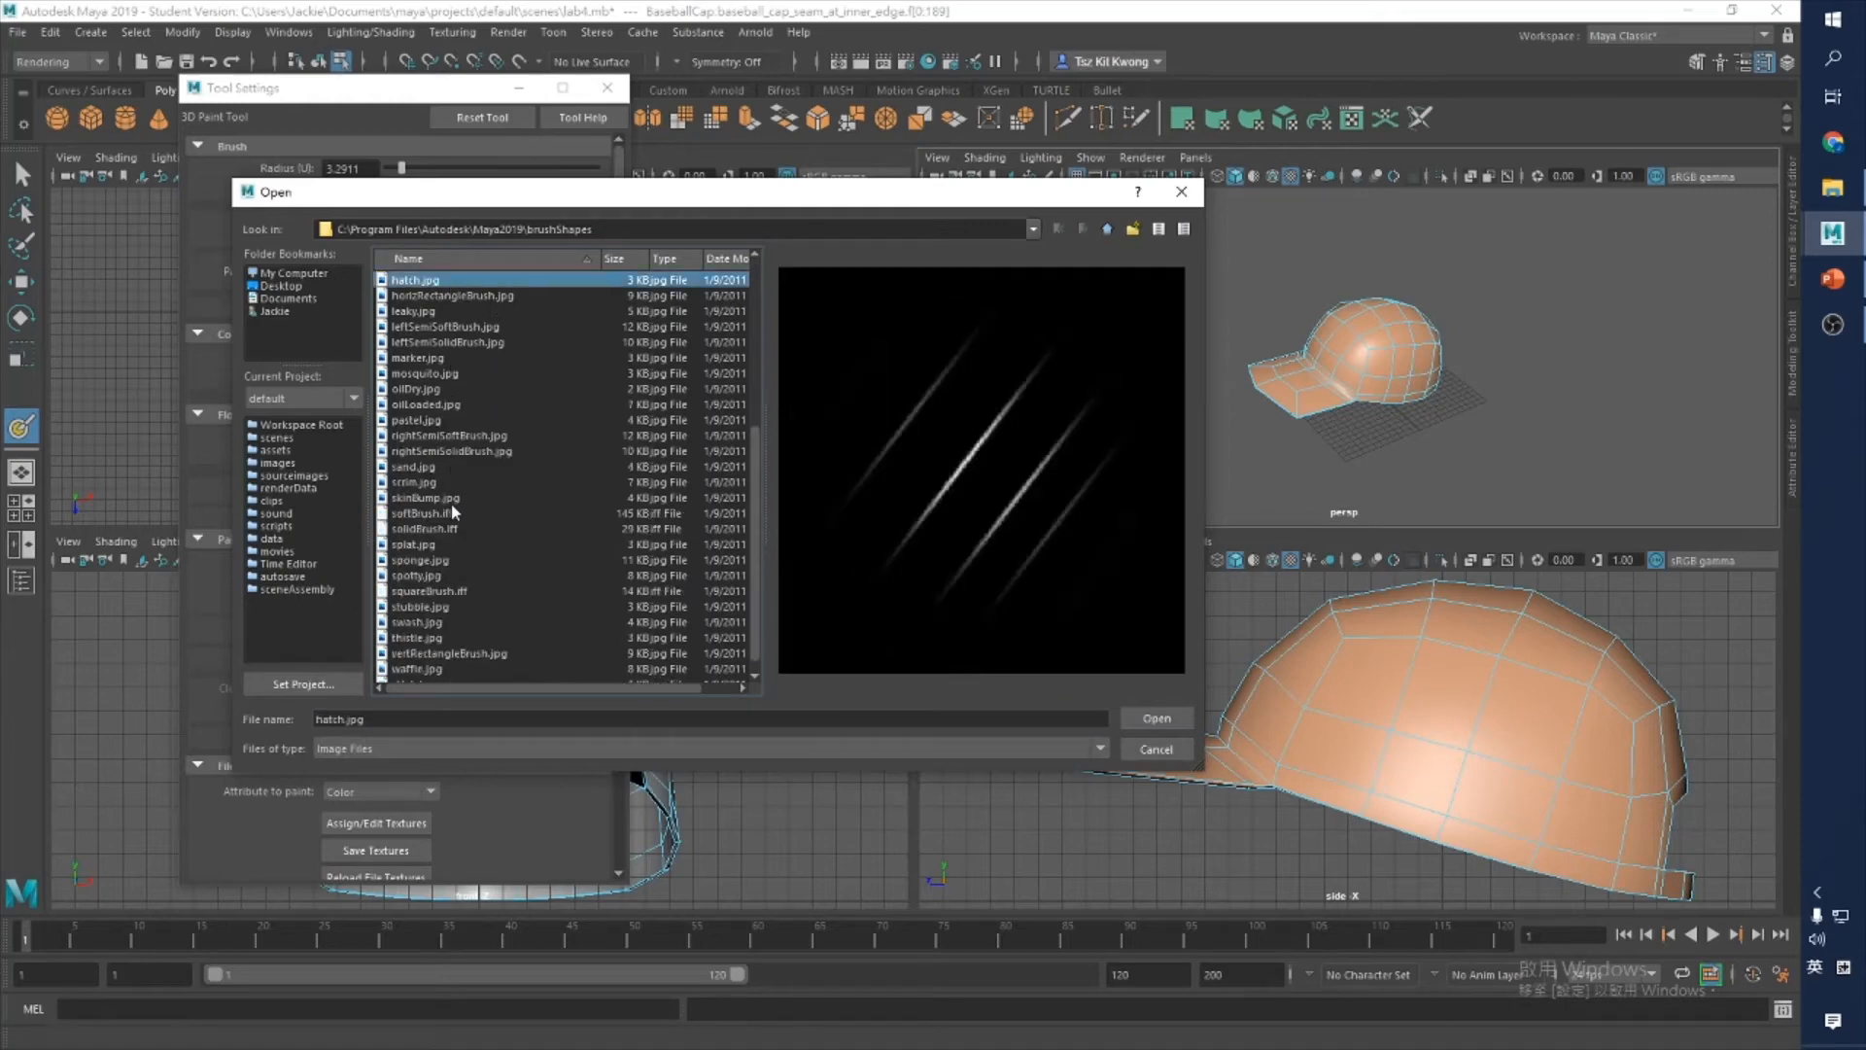
{"action": "left_click", "coordinate": [416, 468]}
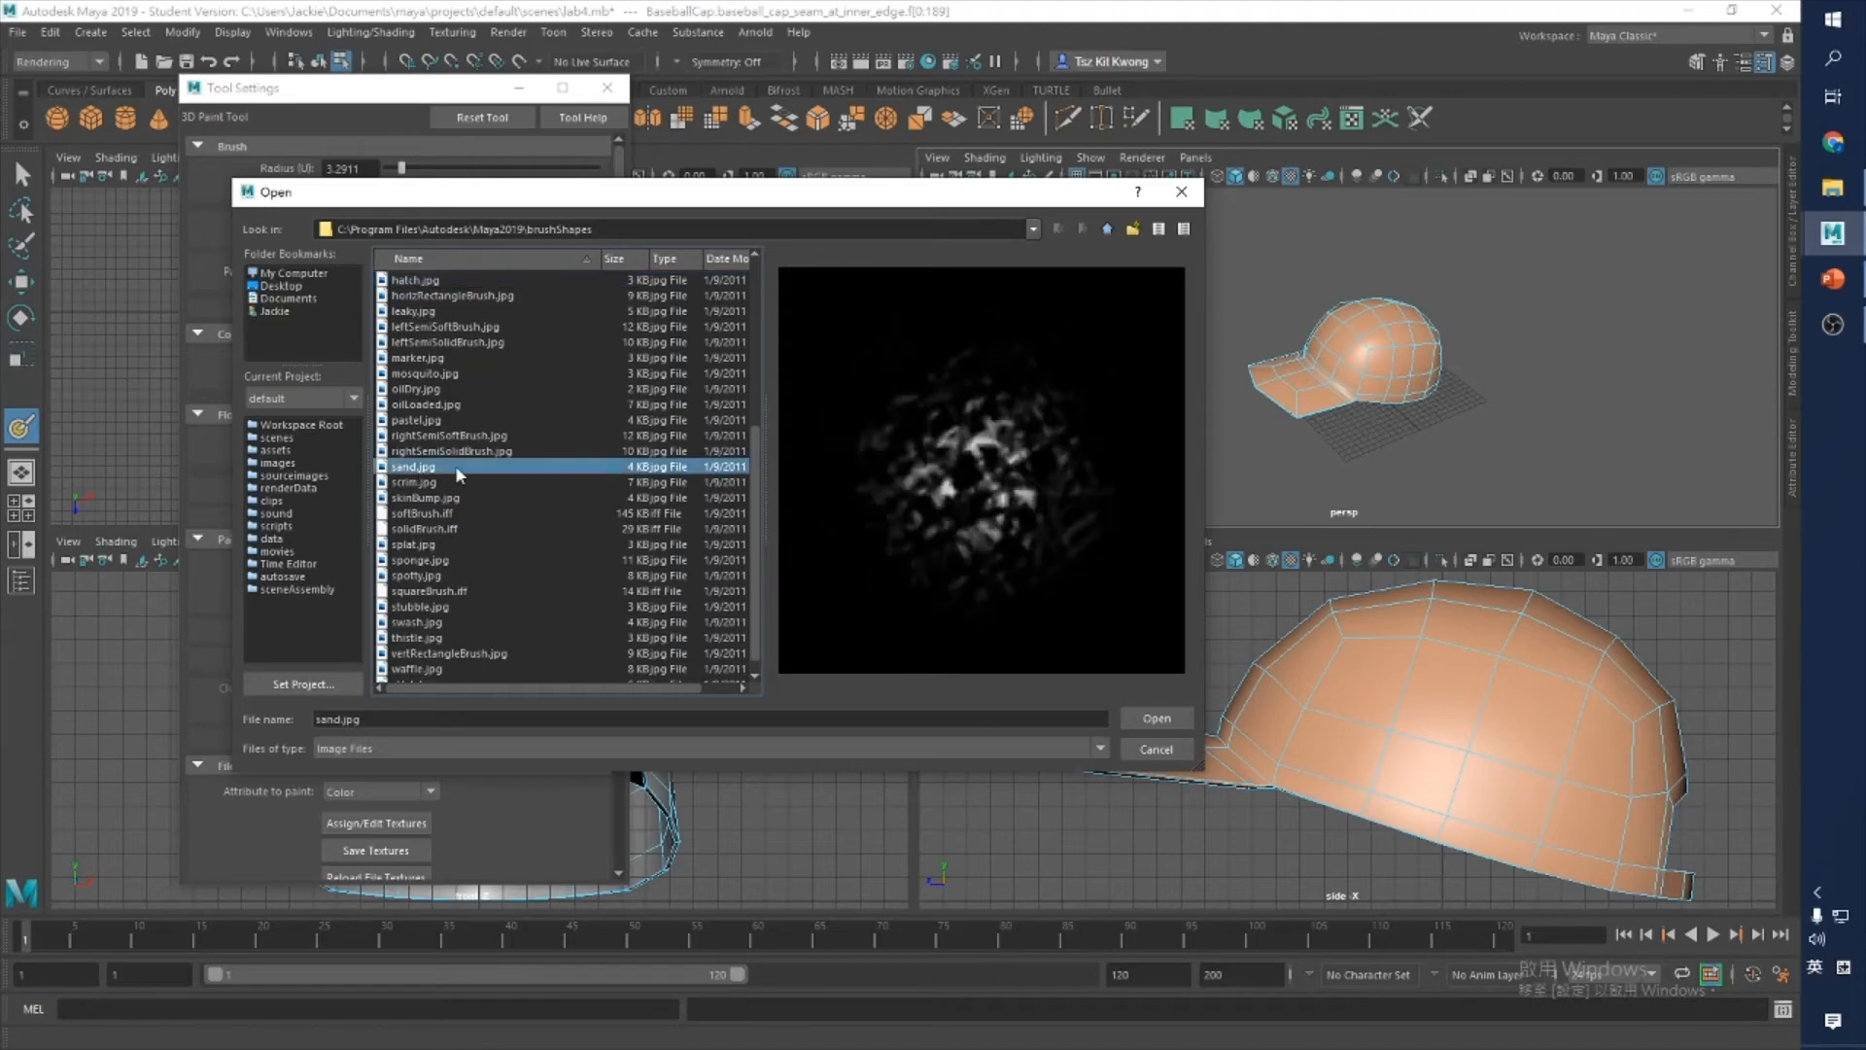
{"action": "scroll", "coordinate": [486, 479], "scroll_direction": "down", "scroll_amount": 1}
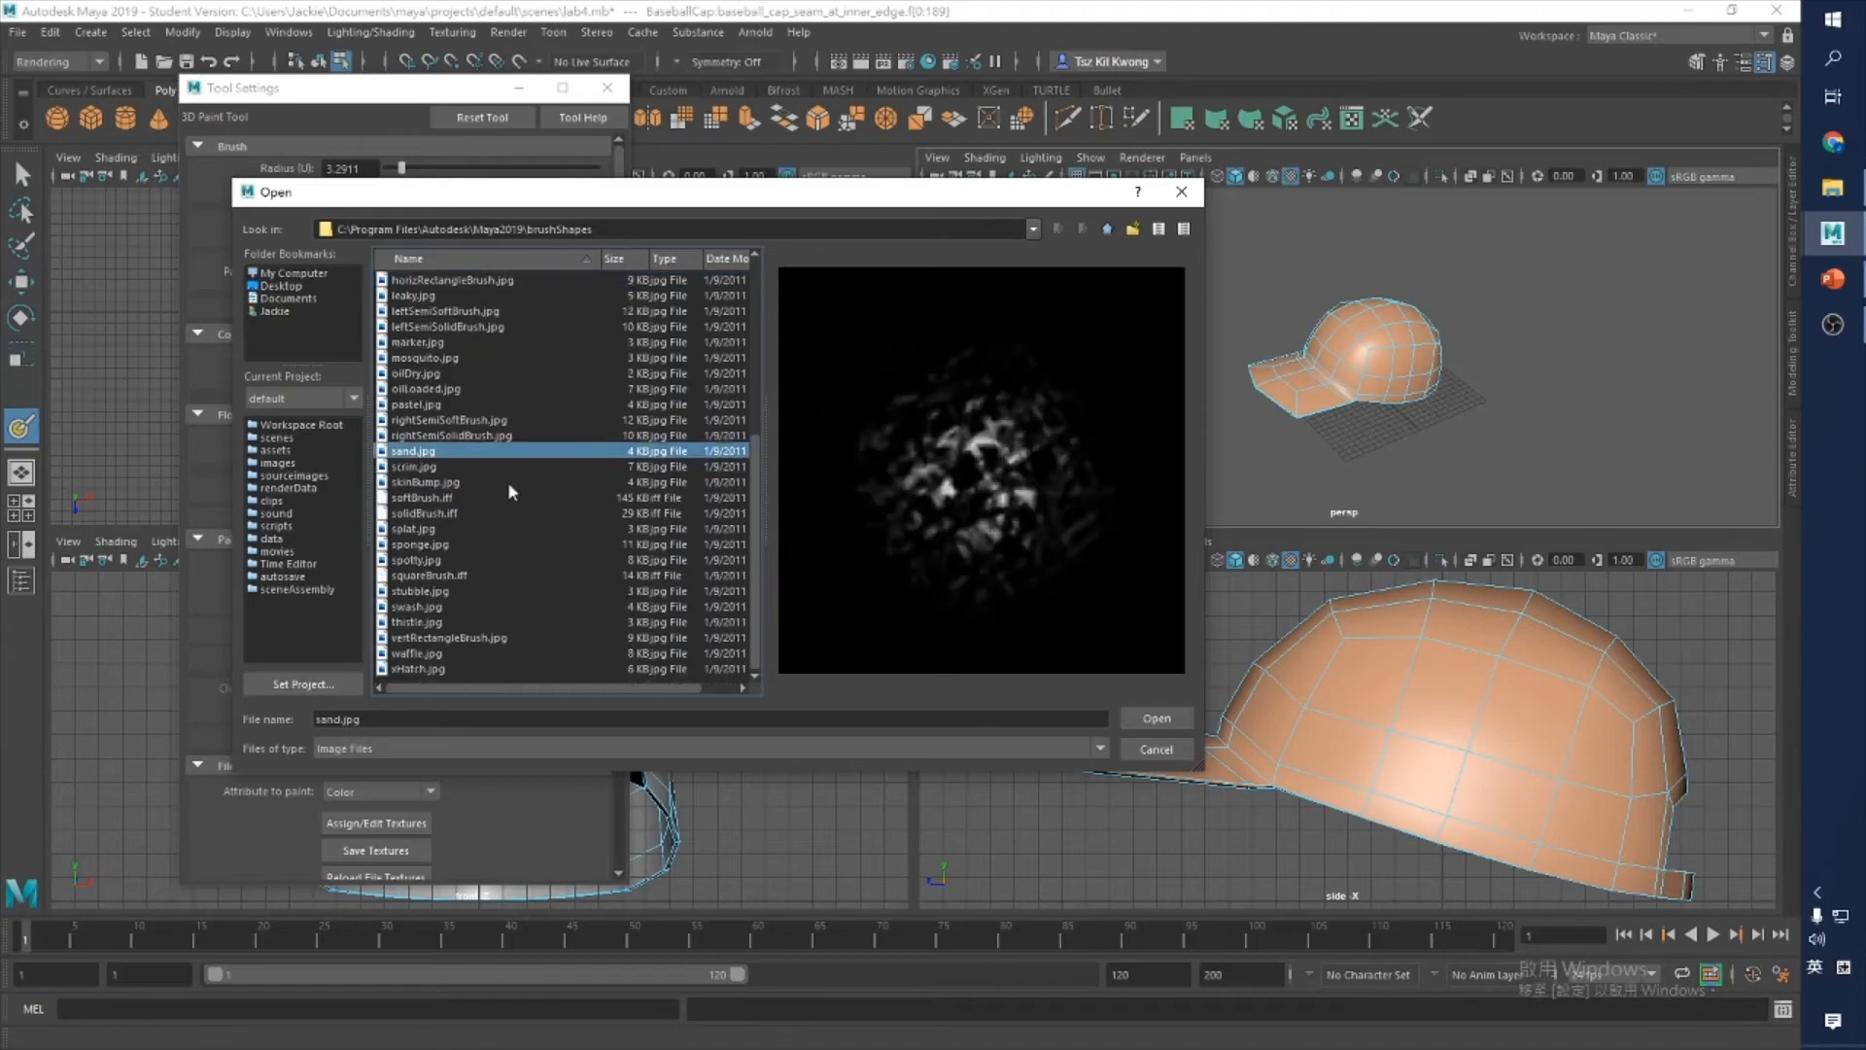
{"action": "left_click", "coordinate": [427, 482]}
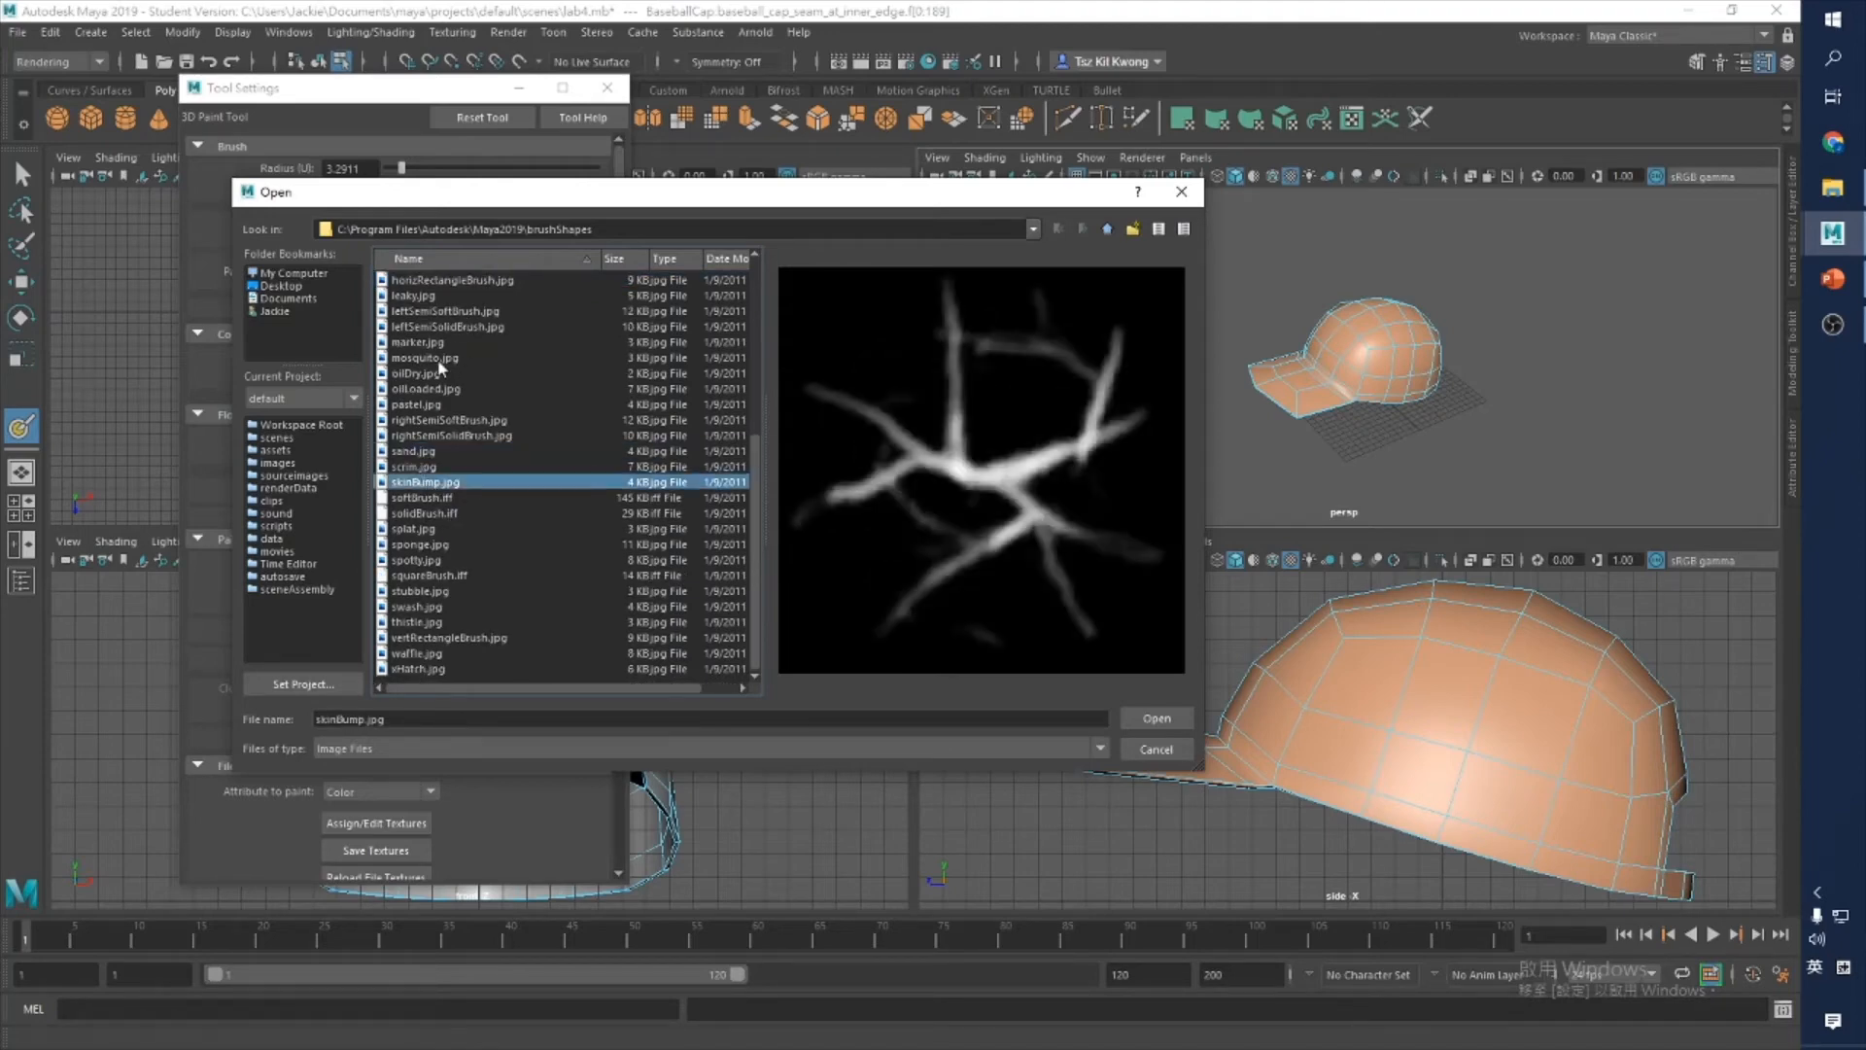
{"action": "left_click", "coordinate": [428, 358]}
{"action": "scroll", "coordinate": [507, 414], "scroll_direction": "up", "scroll_amount": 5}
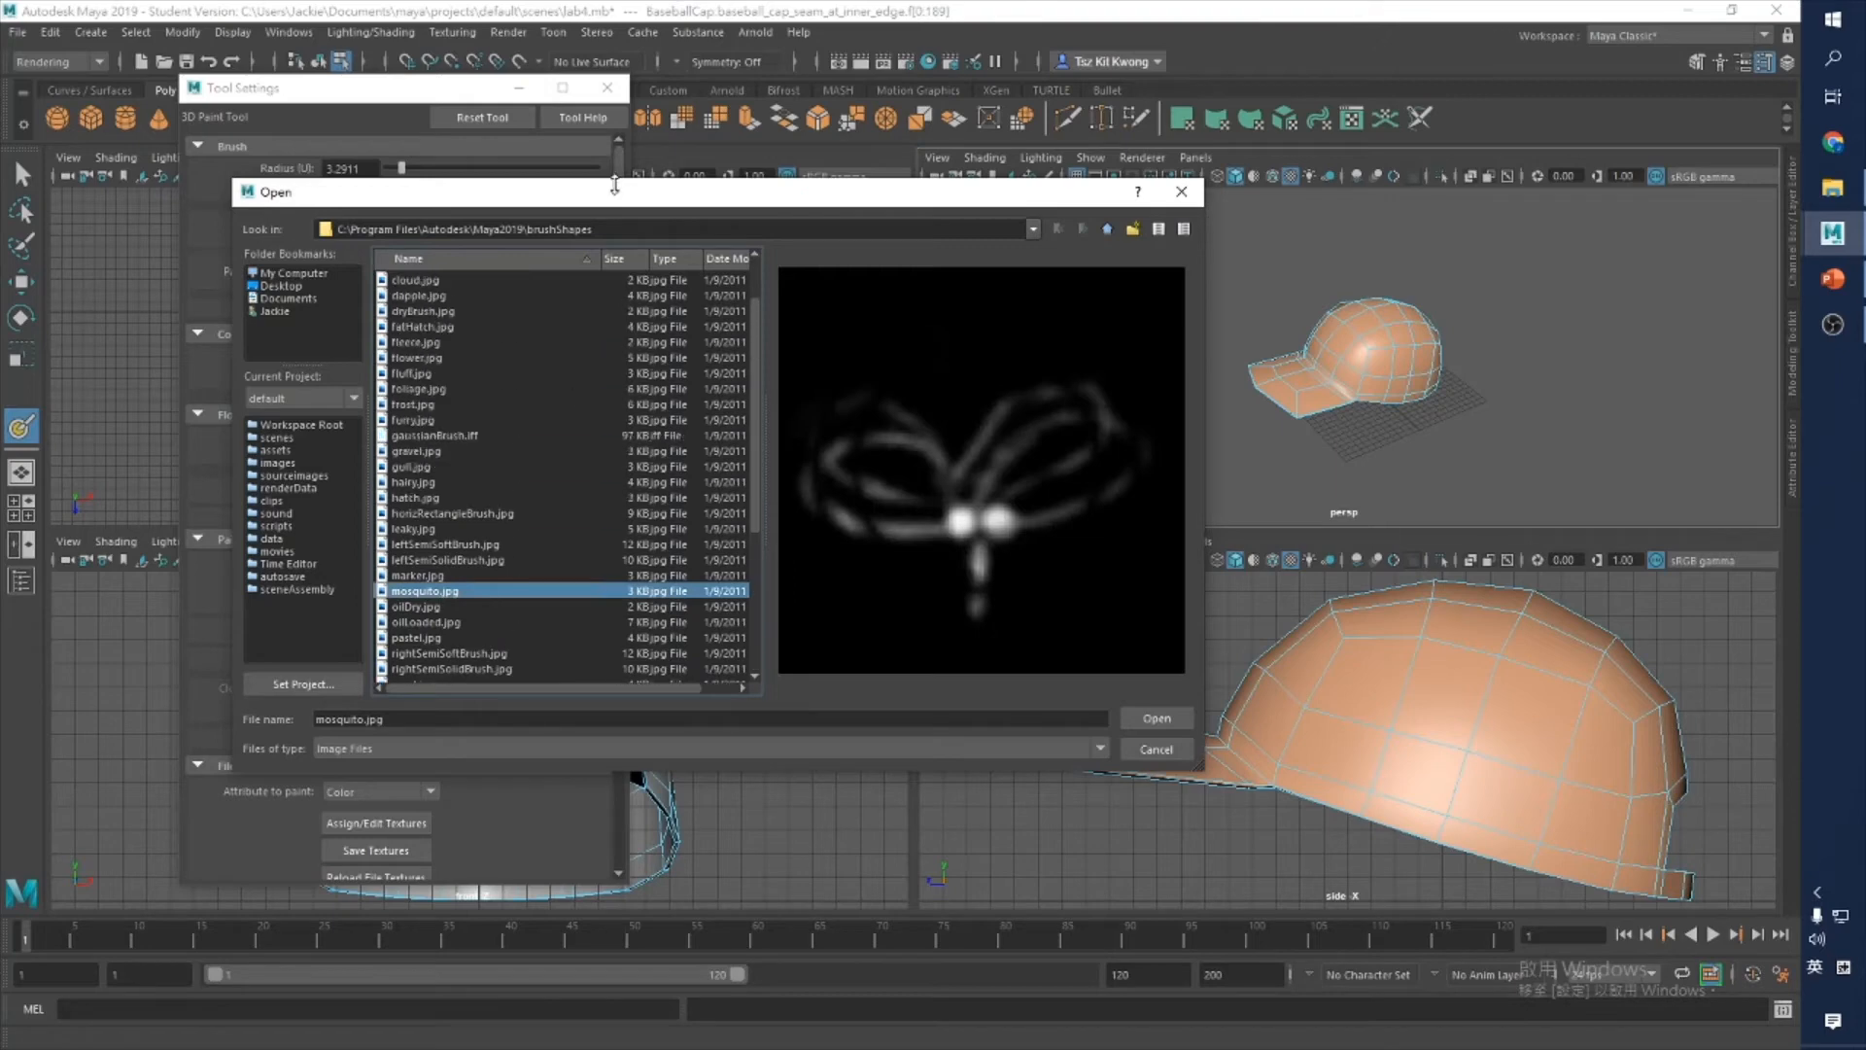
{"action": "left_click", "coordinate": [423, 405]}
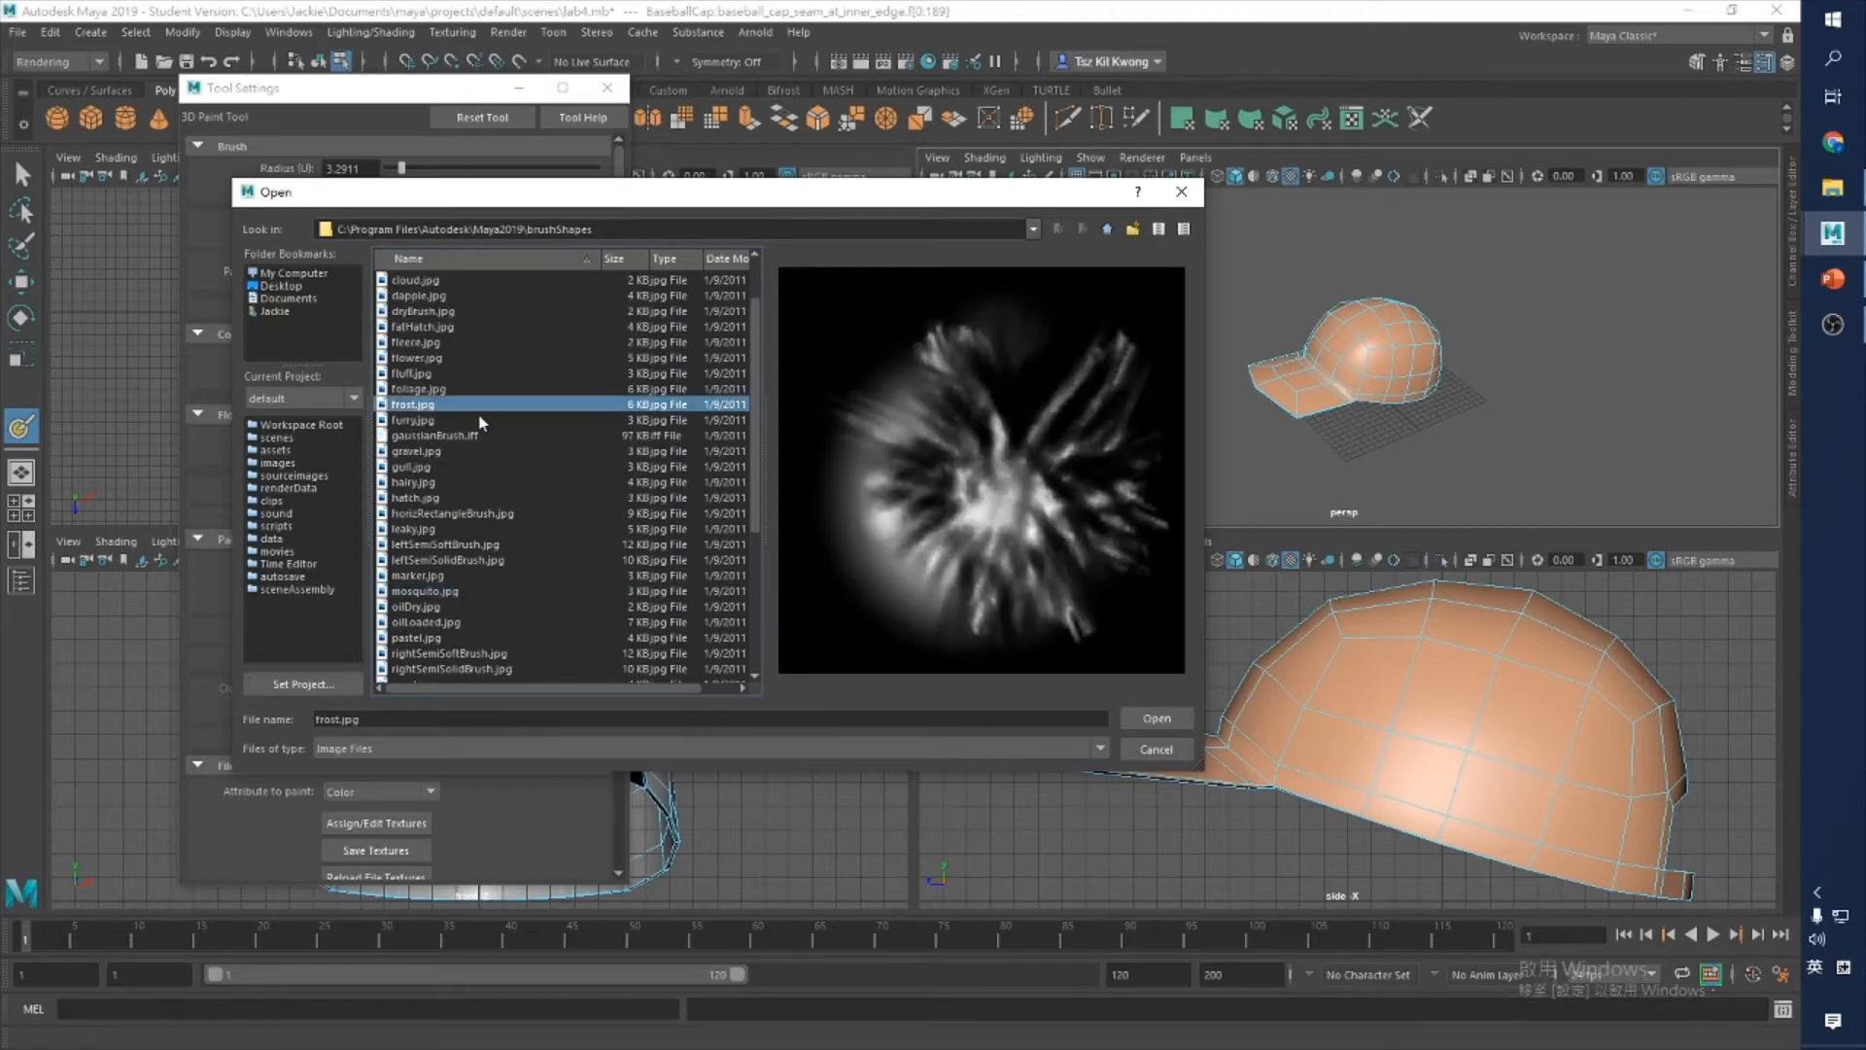
{"action": "scroll", "coordinate": [471, 391], "scroll_direction": "up", "scroll_amount": 2}
Step: Load dryBrush.jpg as the brush shape and paint a curved black stroke on the side of the cap
{"action": "left_click", "coordinate": [447, 374]}
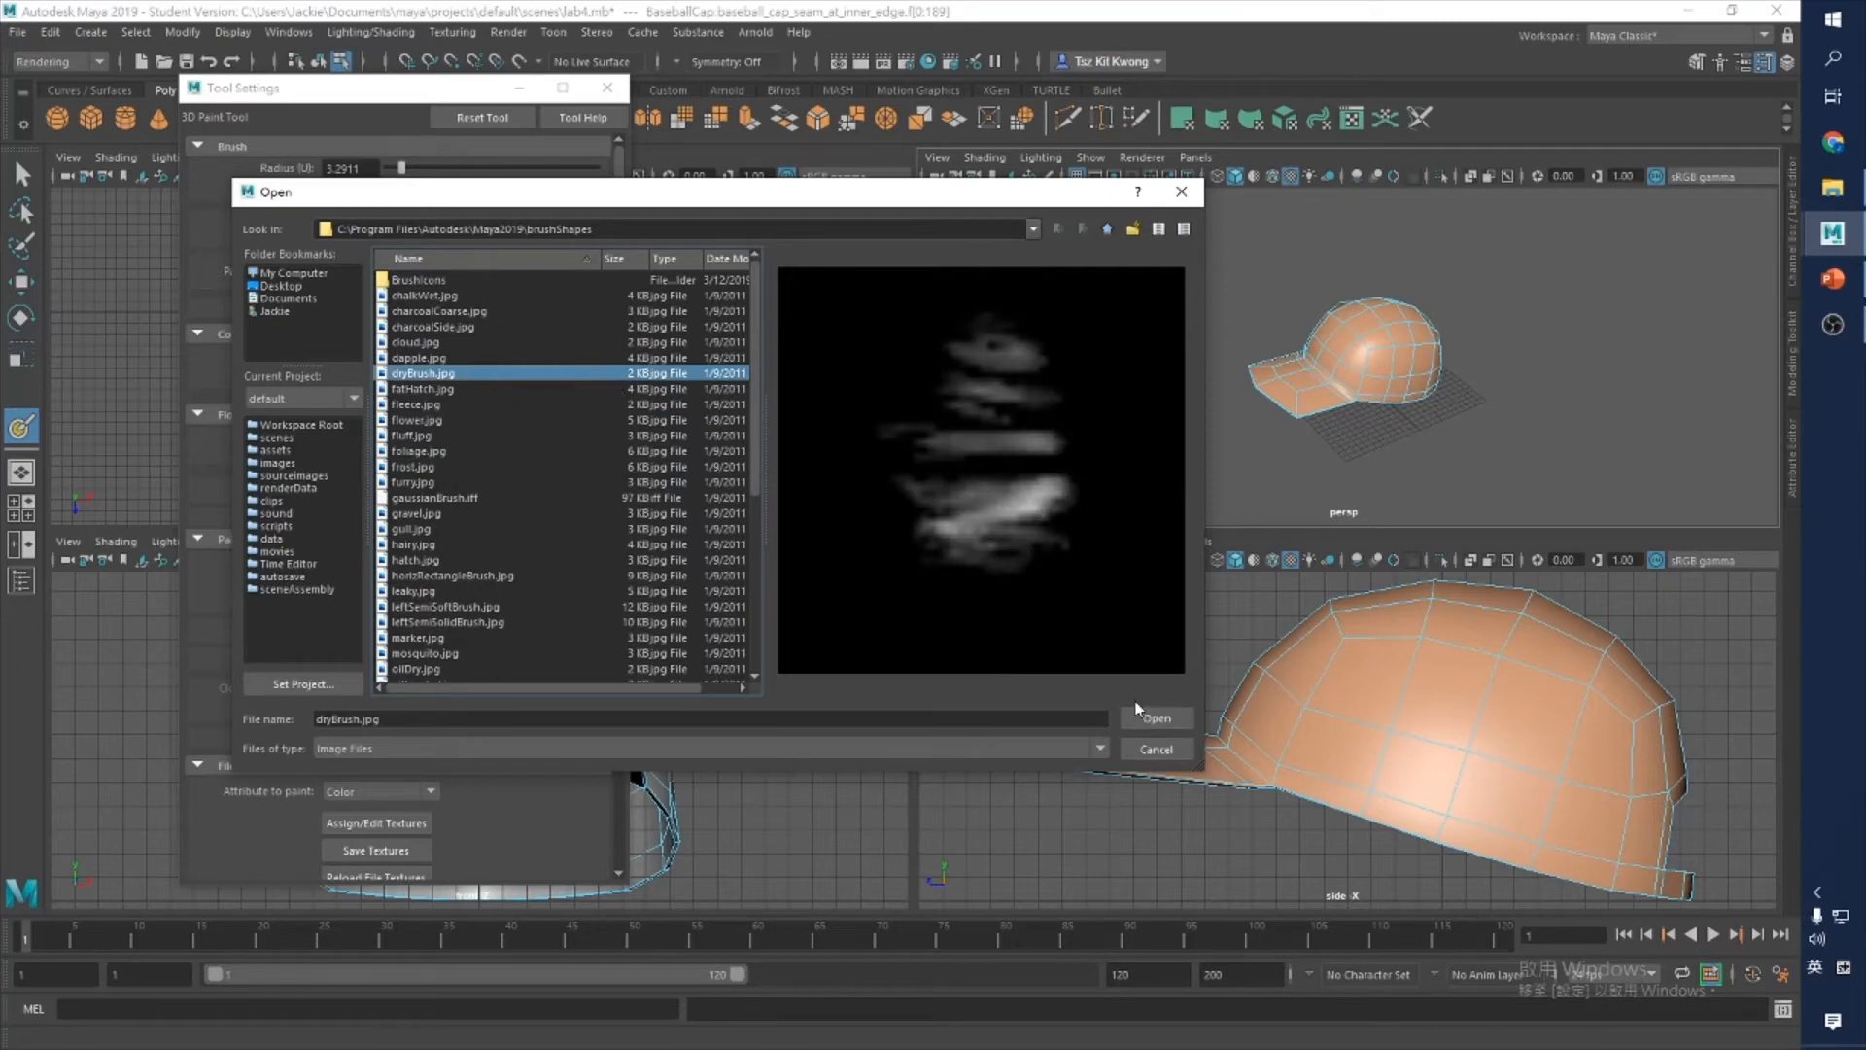
{"action": "left_click", "coordinate": [1154, 719]}
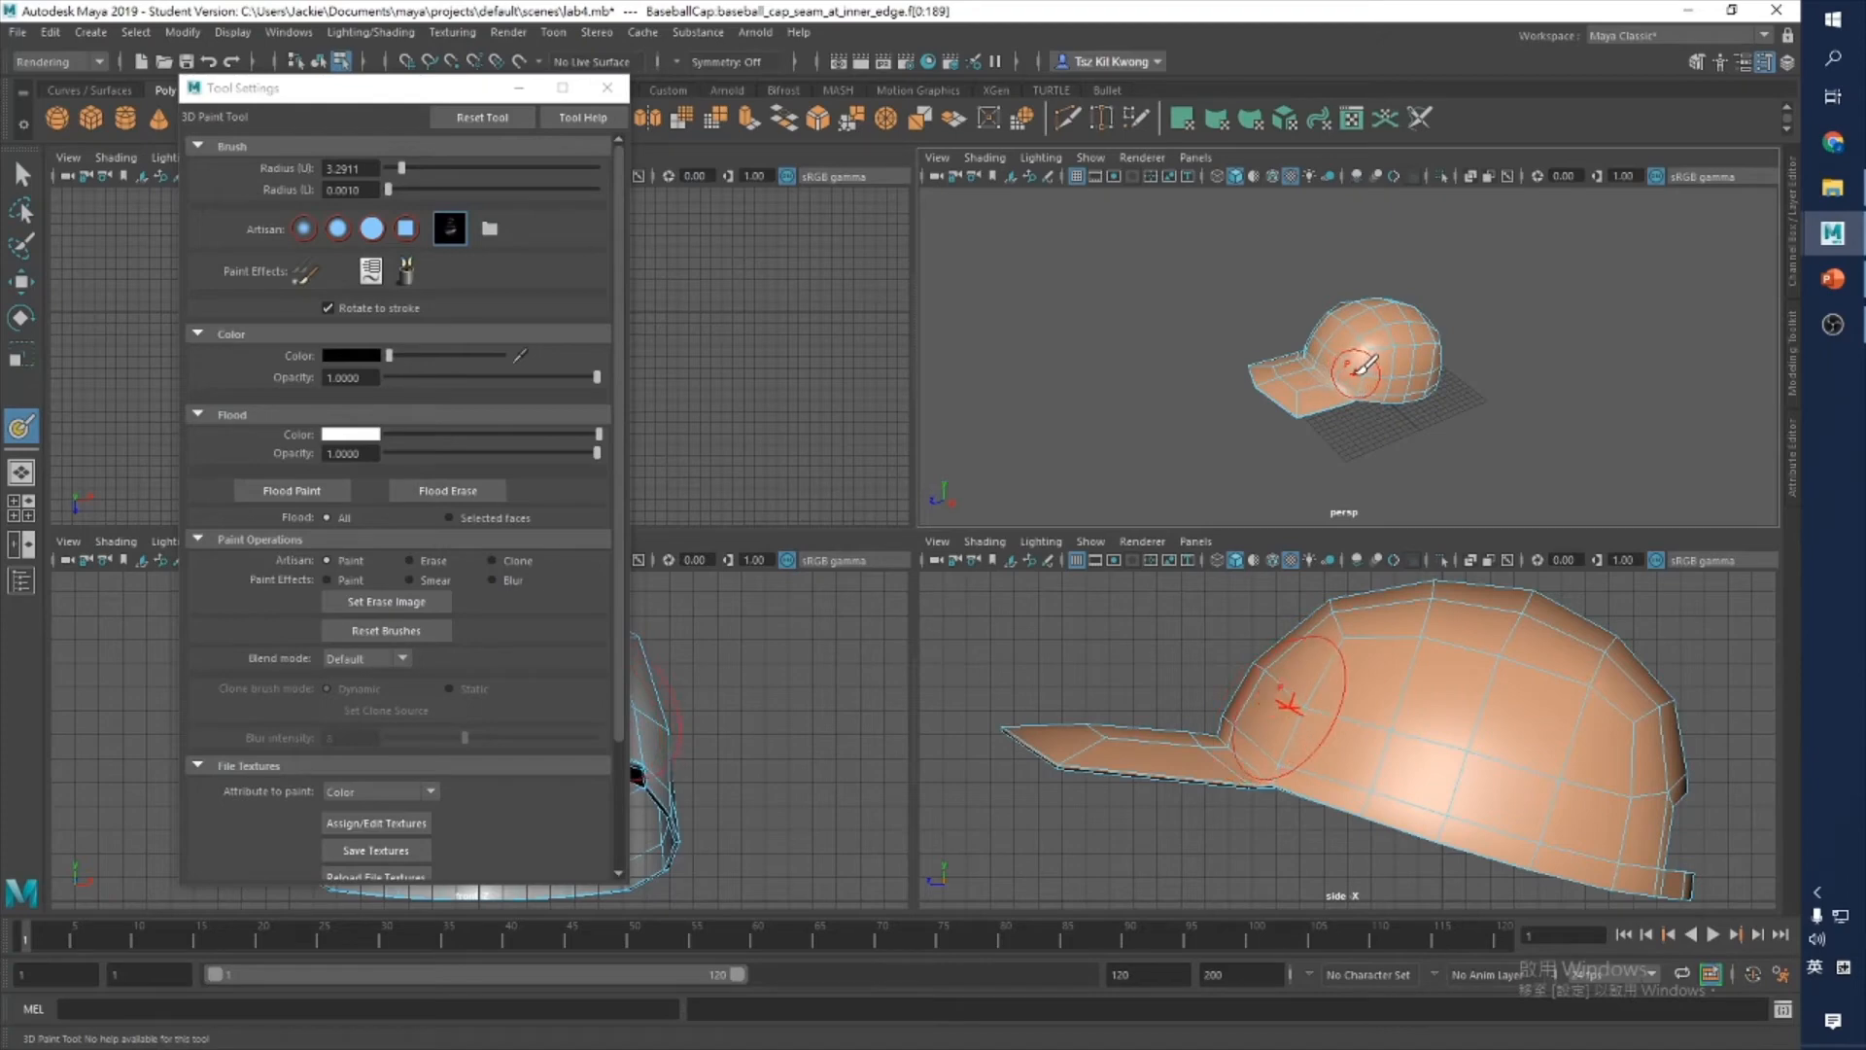
{"action": "mouse_move", "coordinate": [1356, 373]}
{"action": "left_mouse_down"}
{"action": "mouse_move", "coordinate": [1427, 346]}
{"action": "mouse_move", "coordinate": [1408, 397]}
{"action": "left_mouse_up"}
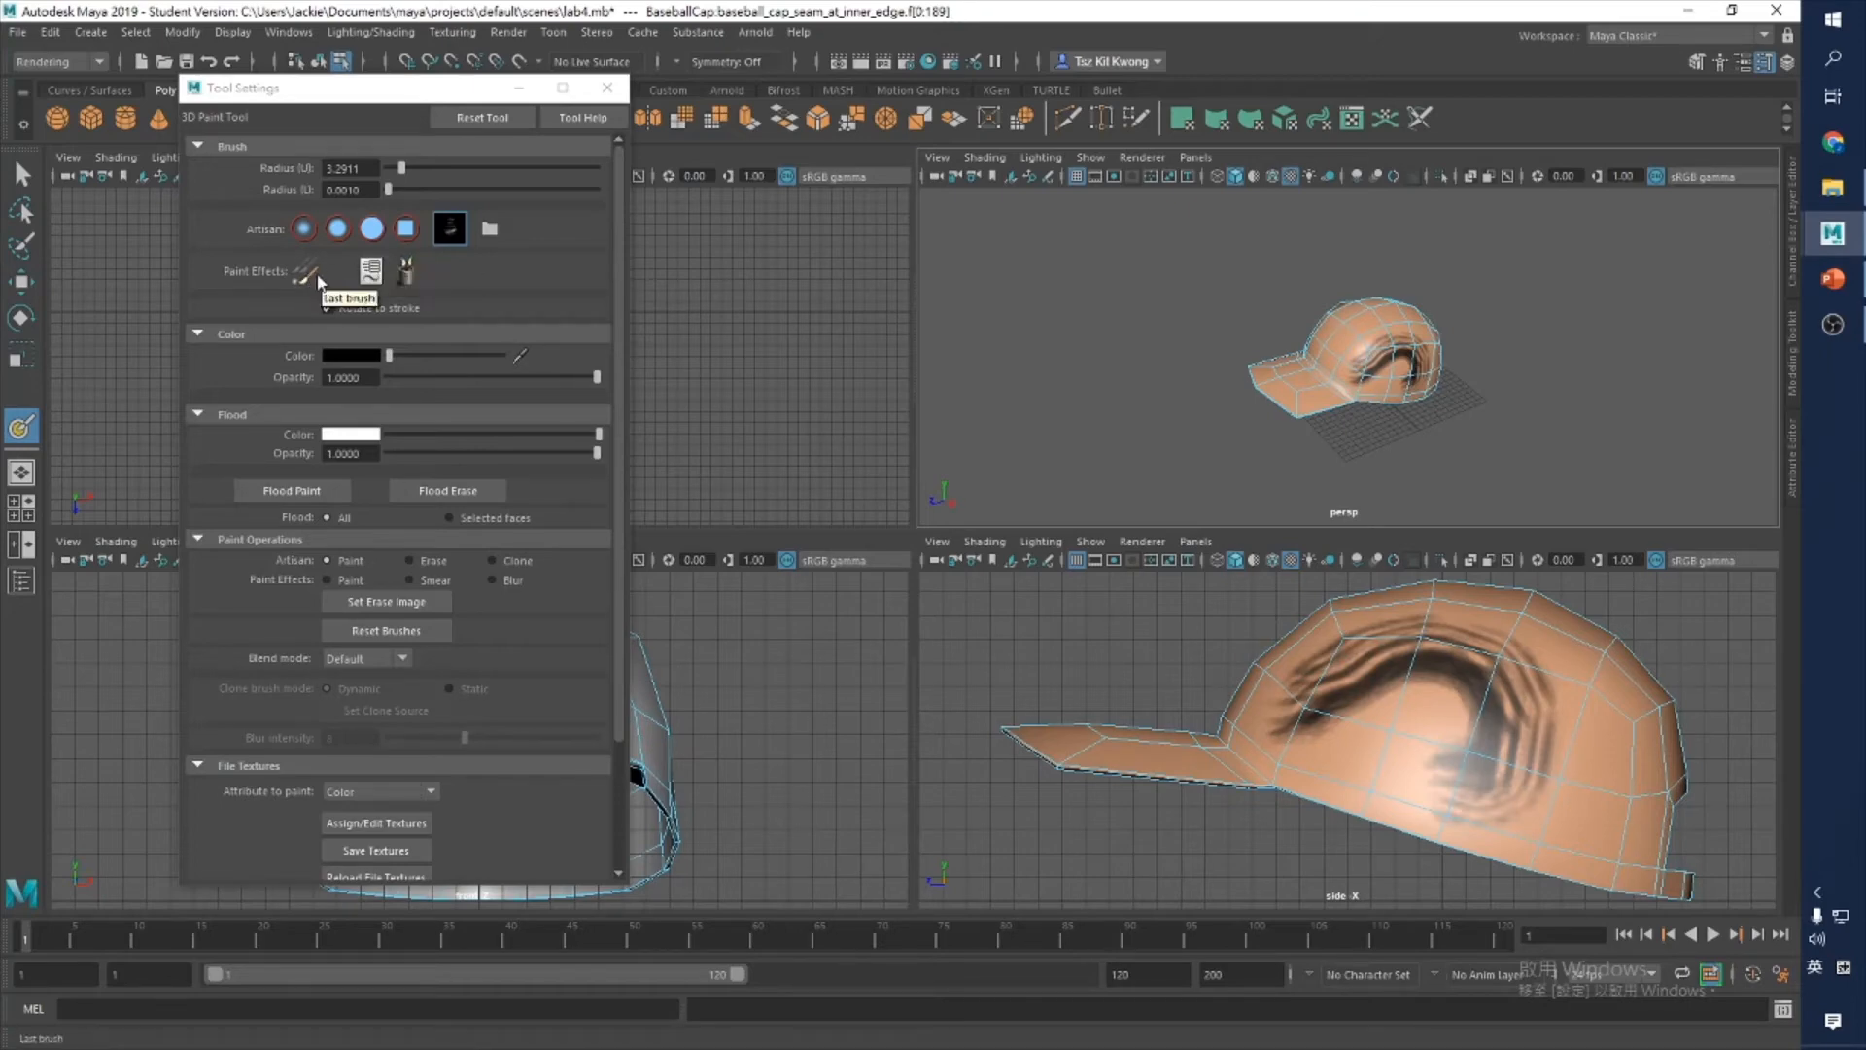
Step: Examine the Airbrush presets in the Paint Effects brush library, then close it
{"action": "left_click", "coordinate": [407, 276]}
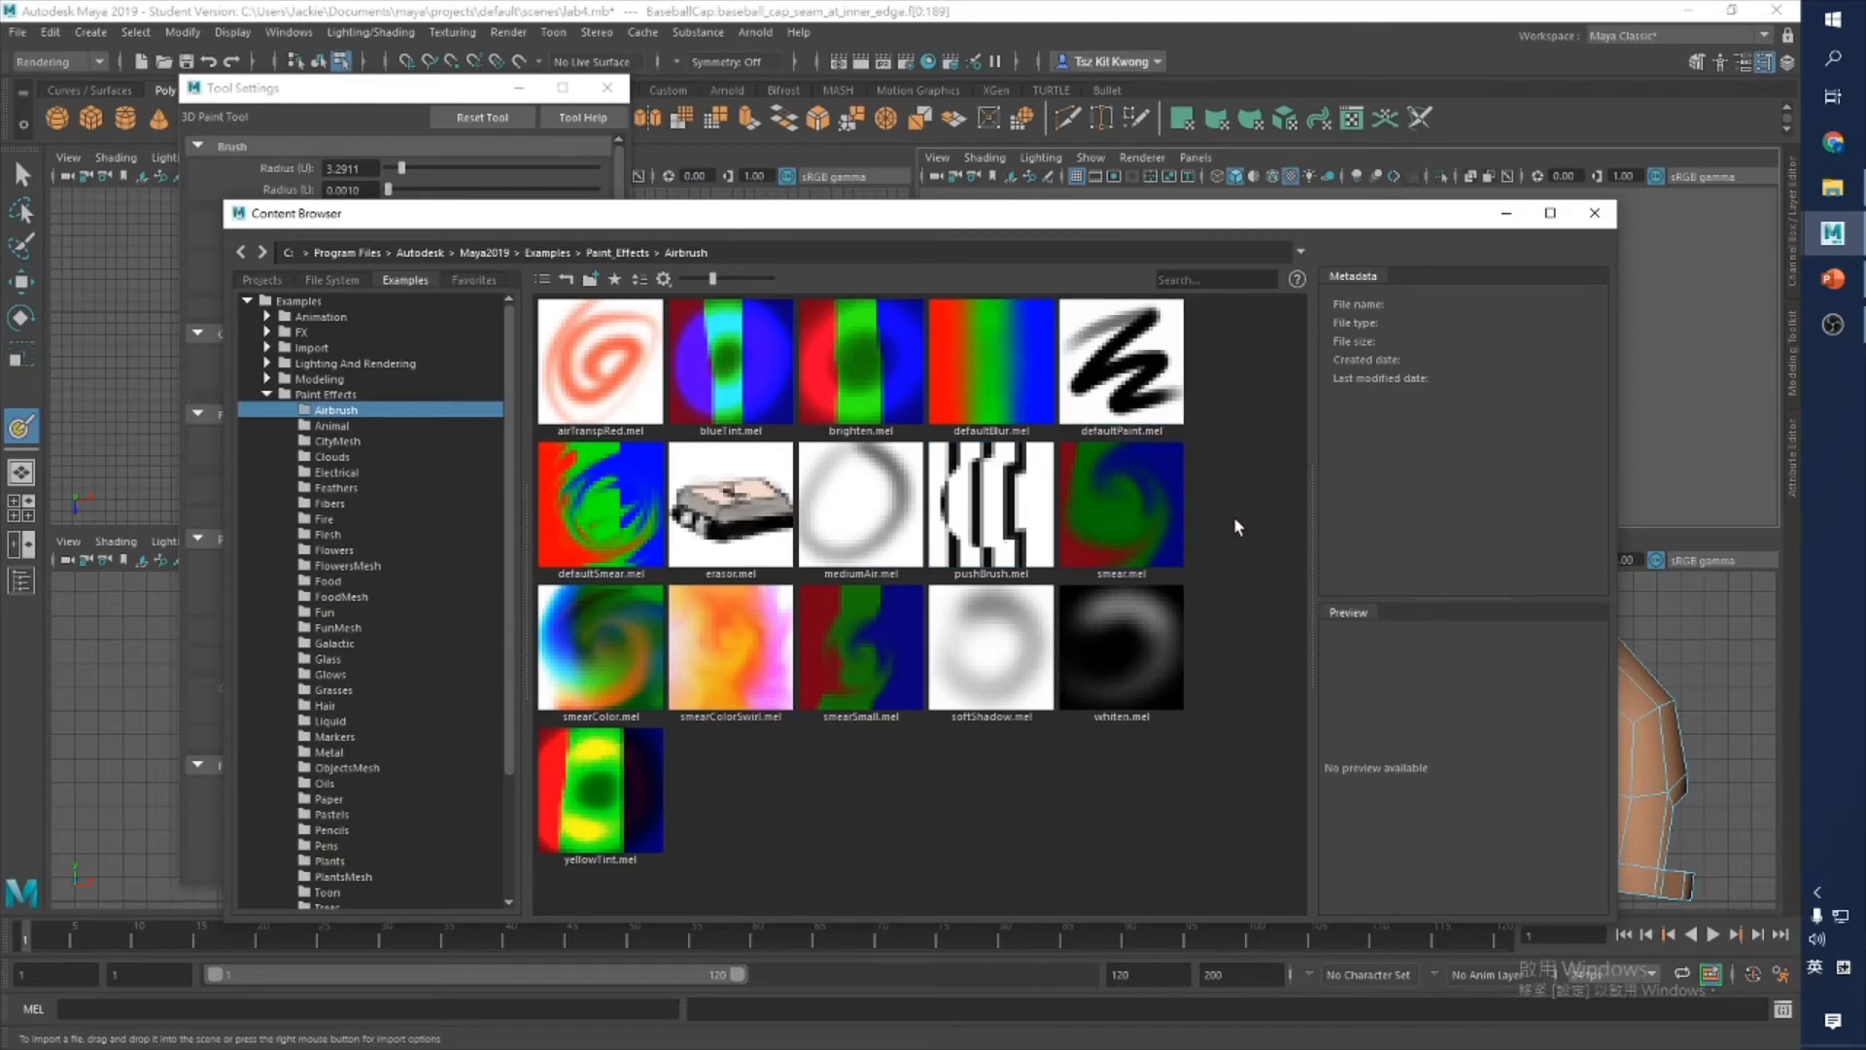
{"action": "left_click", "coordinate": [1595, 214]}
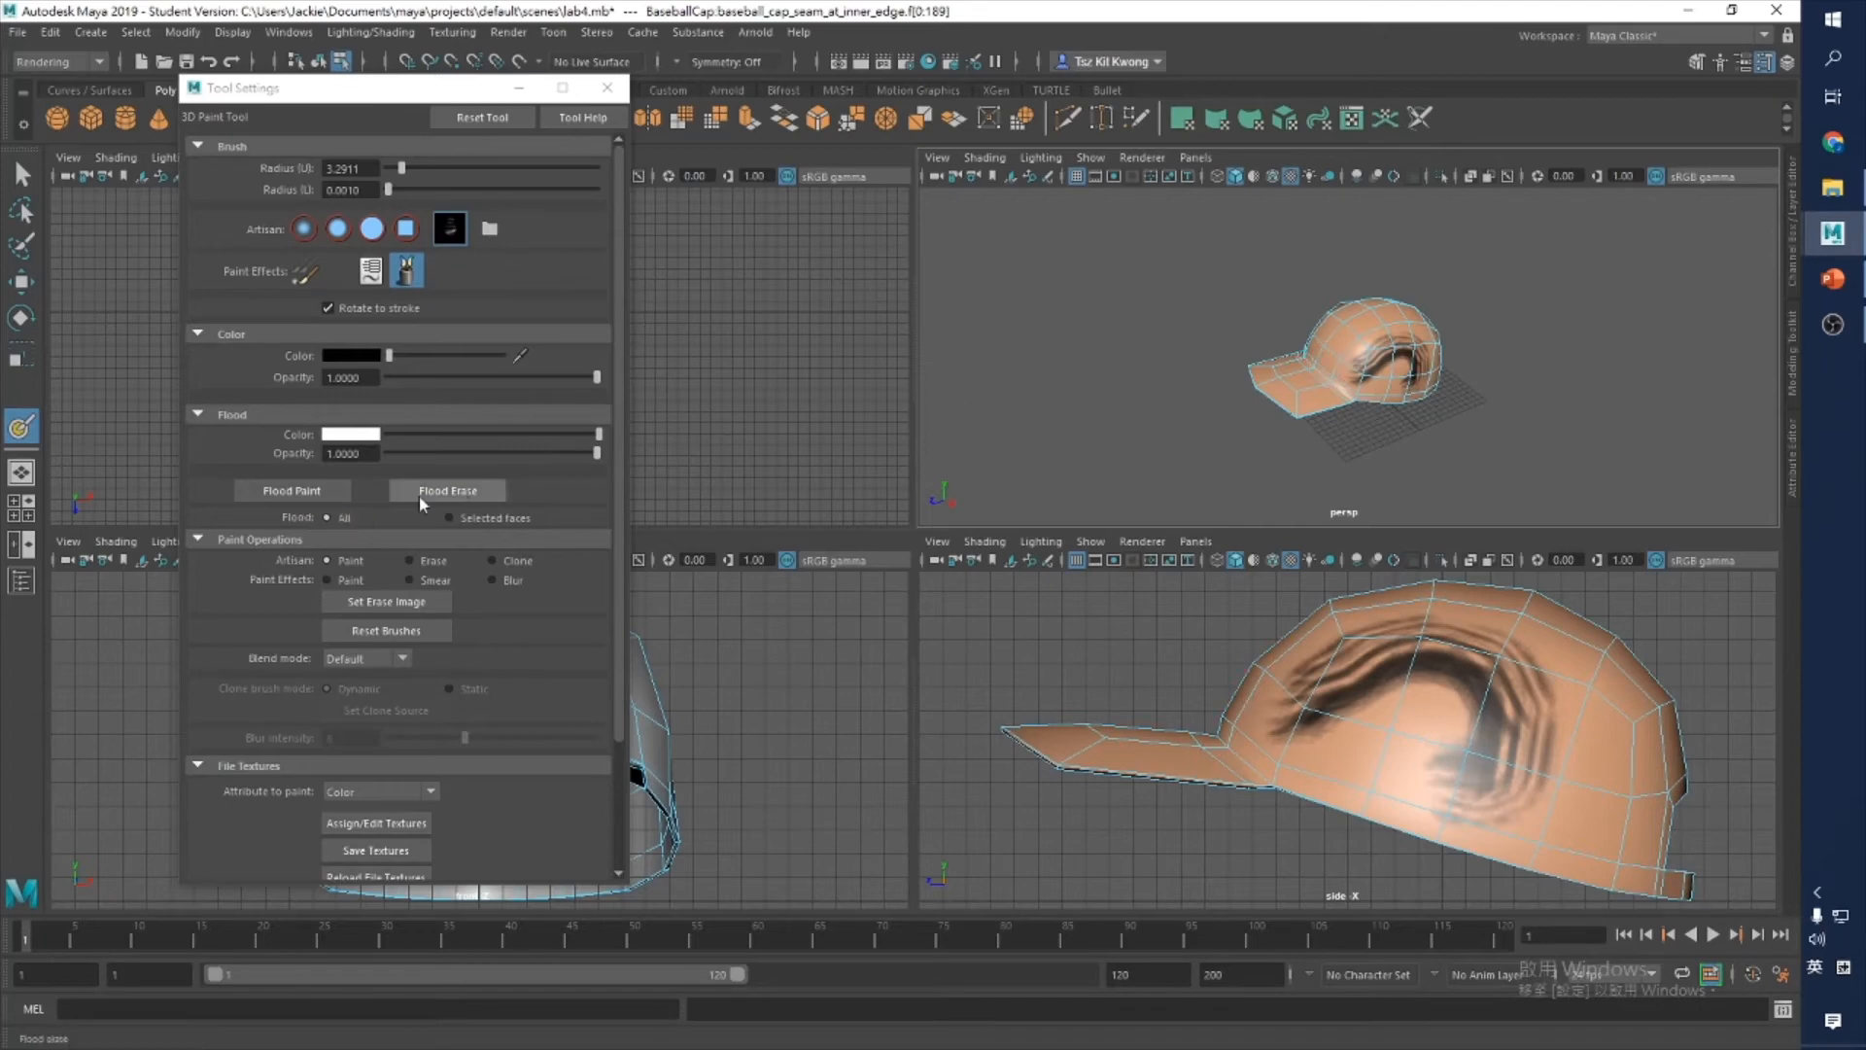
Step: Flood the whole cap with white and paint a black dry-brush stroke from the brim across its side
{"action": "left_click", "coordinate": [291, 491]}
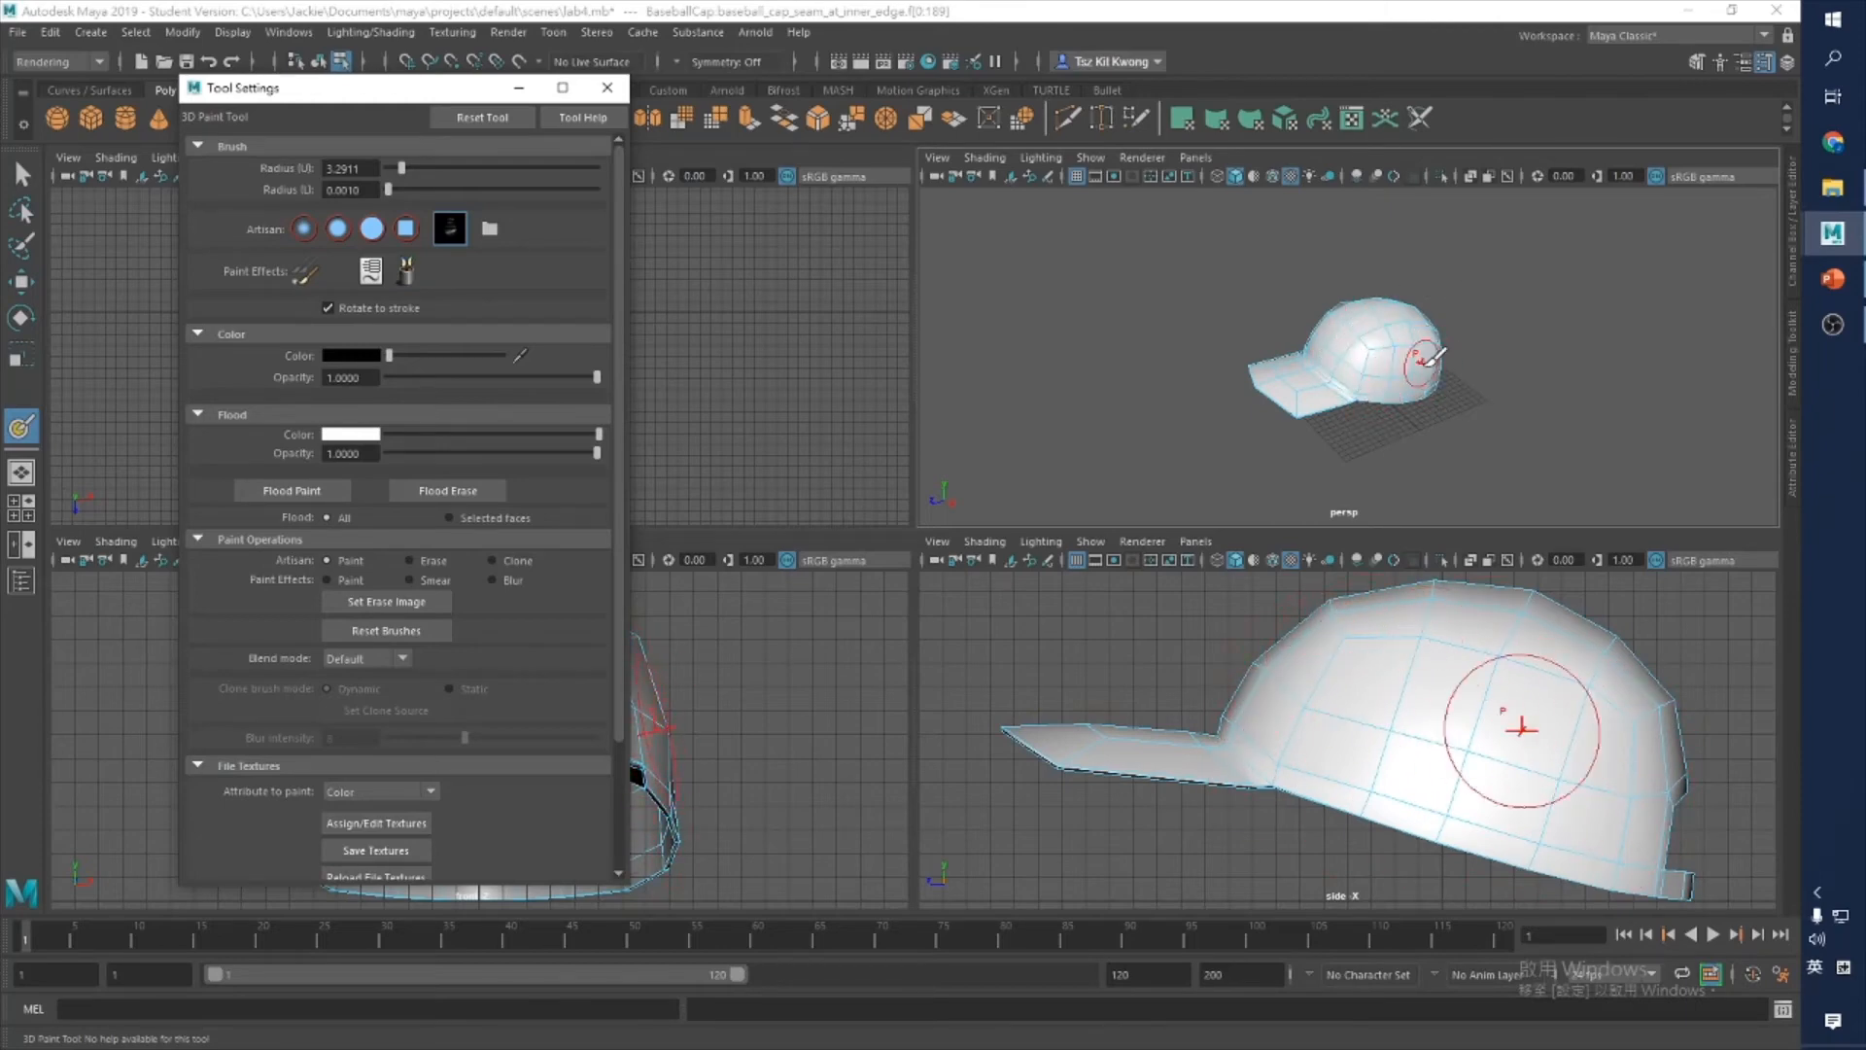
{"action": "left_click", "coordinate": [354, 357]}
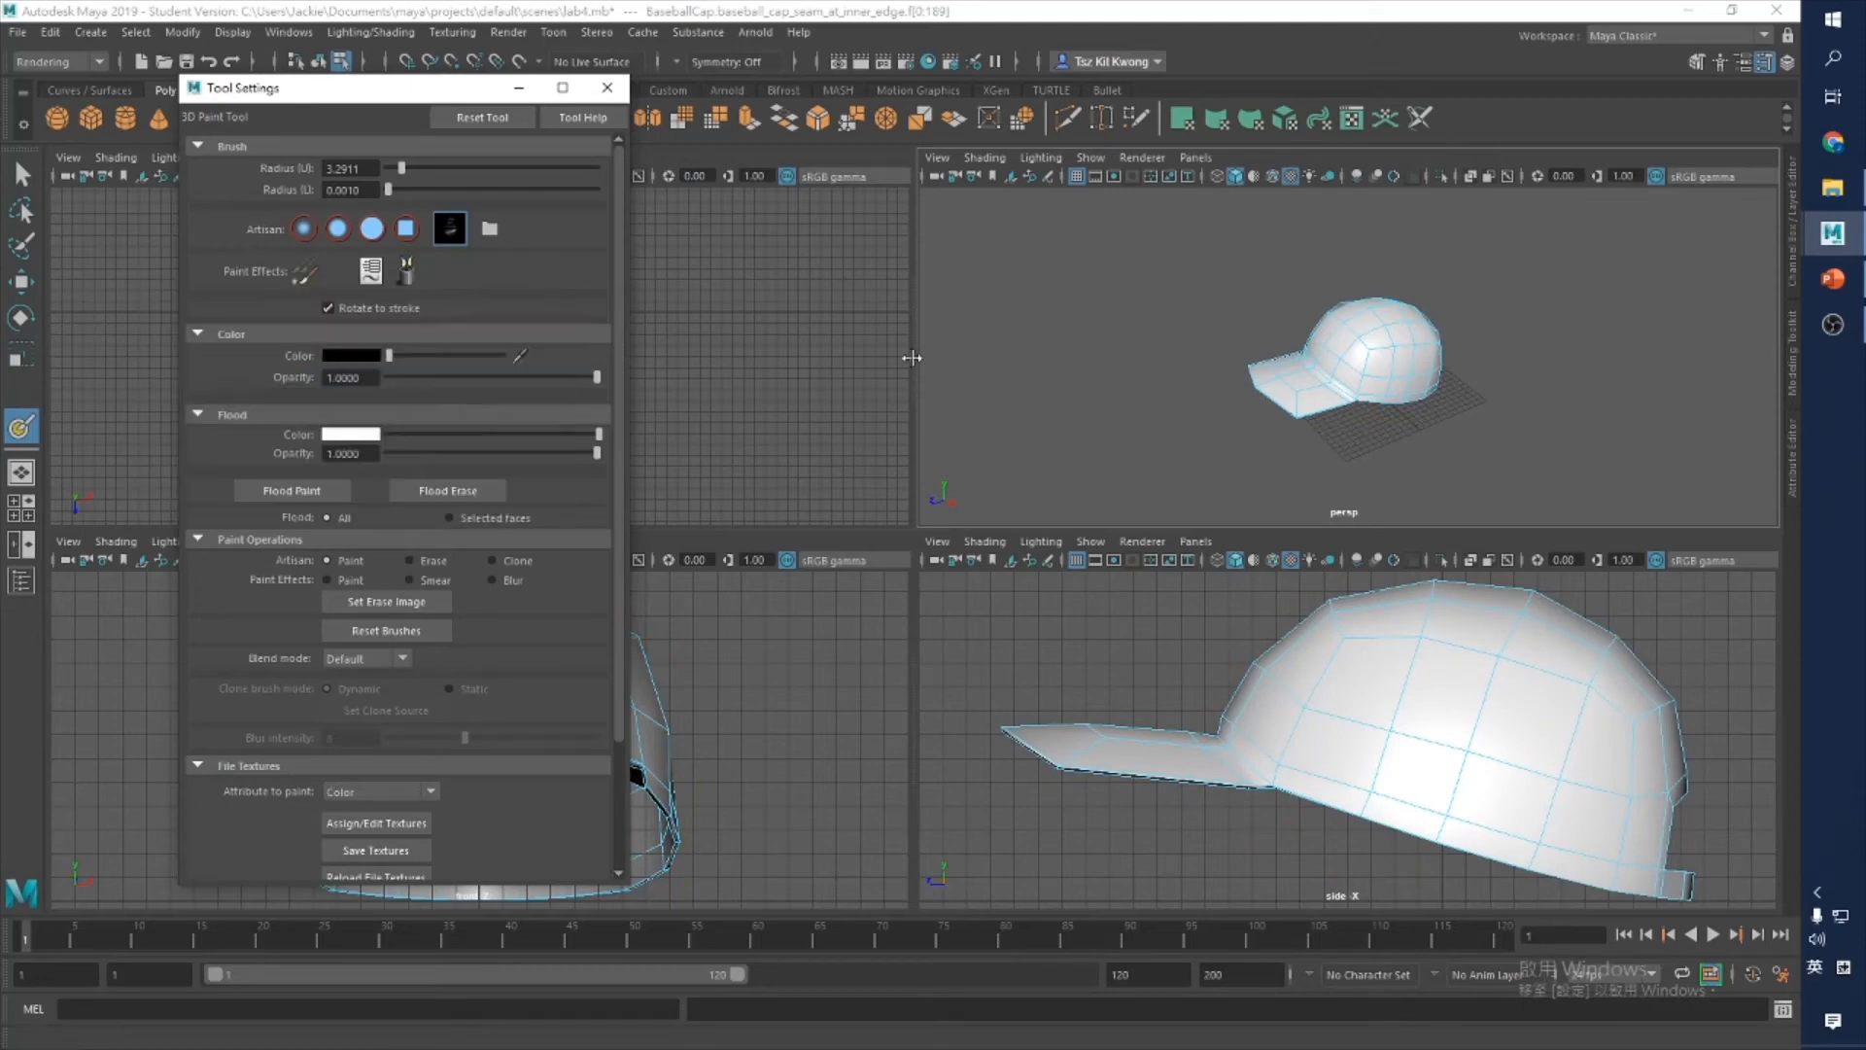
{"action": "mouse_move", "coordinate": [1293, 389]}
{"action": "left_mouse_down"}
{"action": "mouse_move", "coordinate": [1395, 362]}
{"action": "mouse_move", "coordinate": [1438, 372]}
{"action": "left_mouse_up"}
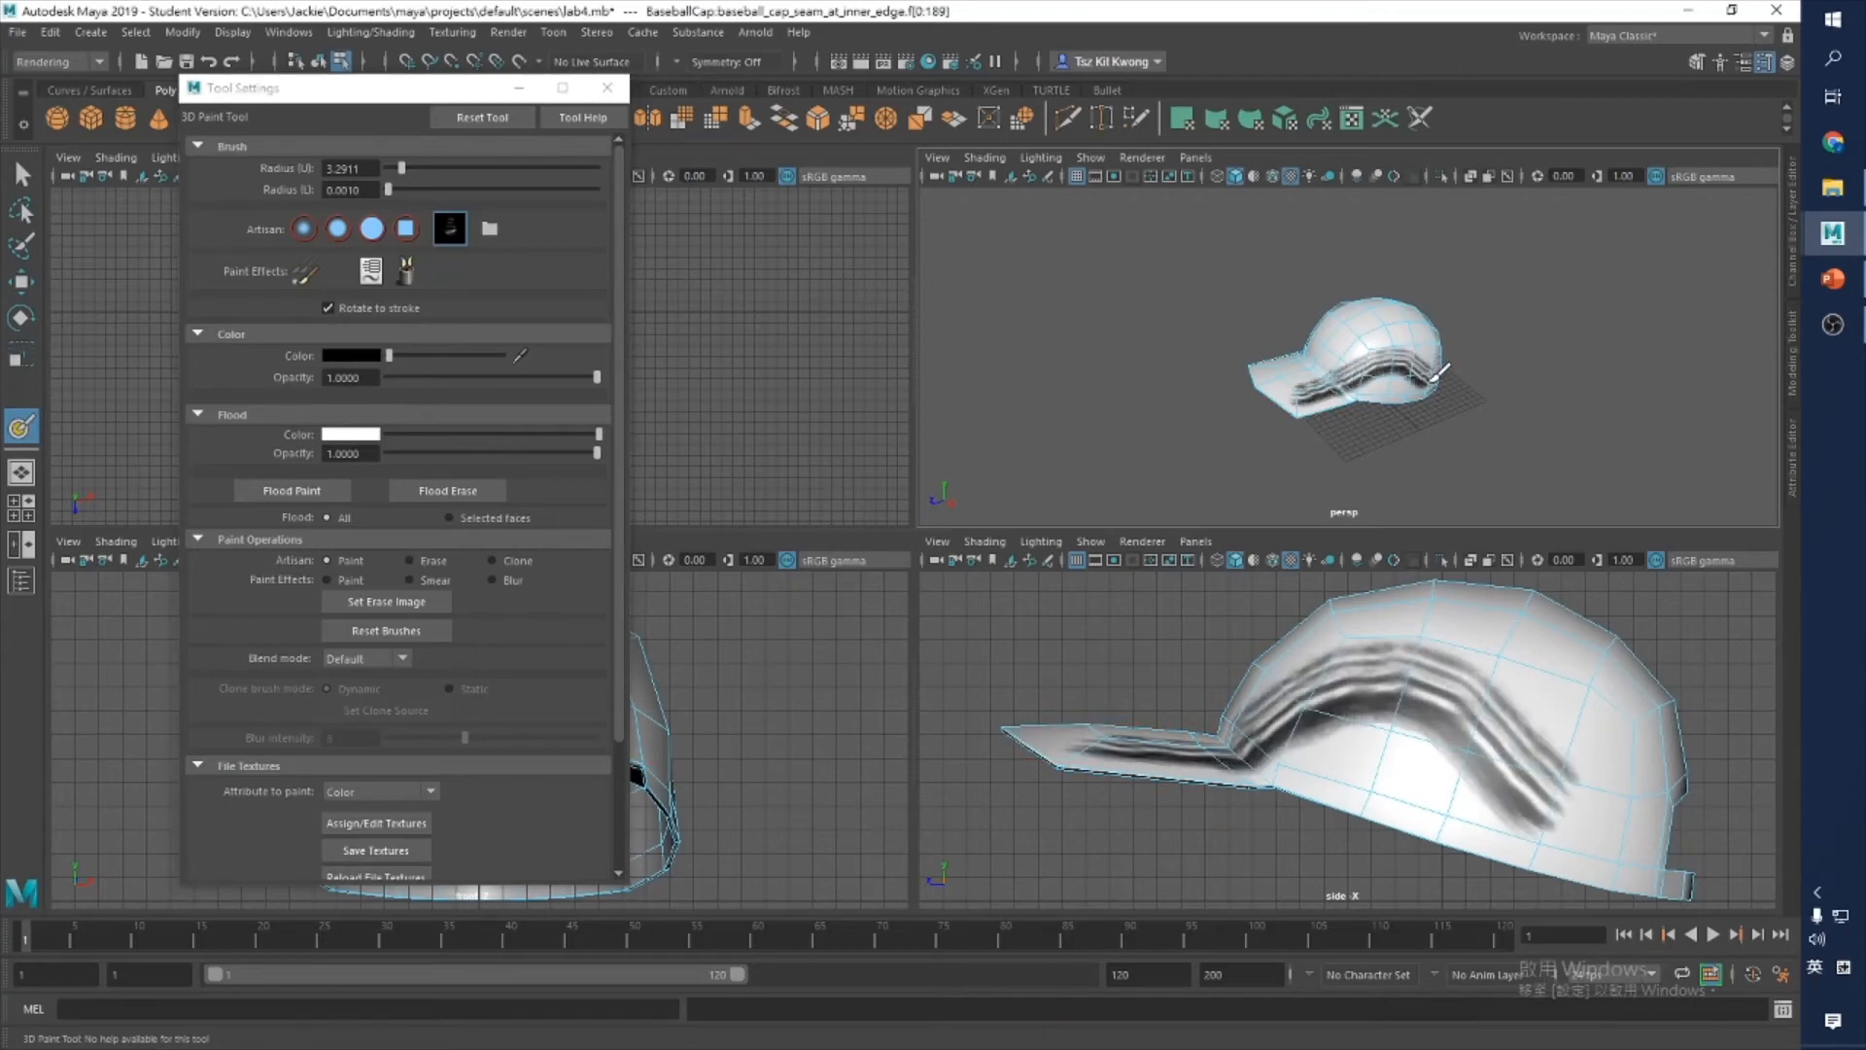
Step: Set the paint color to blue and paint a stroke from the brim over the upper side of the crown
{"action": "left_click", "coordinate": [361, 359]}
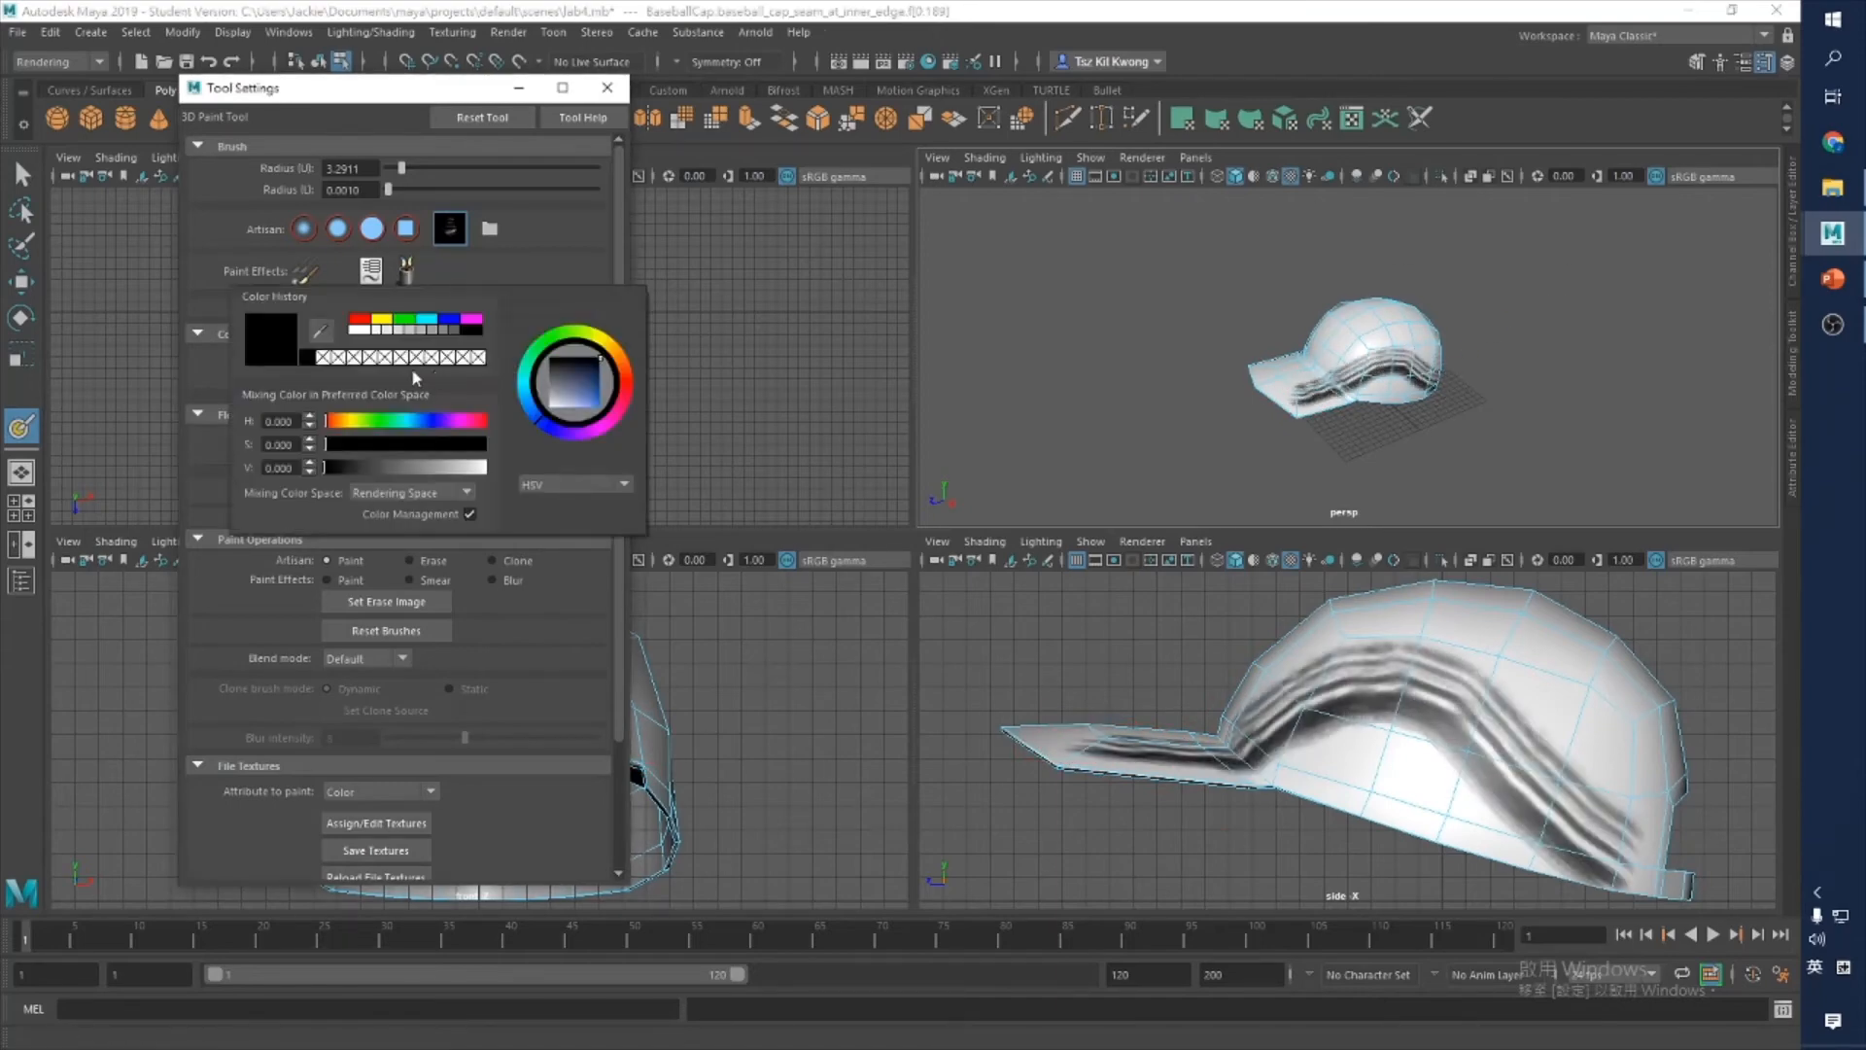
{"action": "left_click", "coordinate": [449, 321]}
{"action": "left_click_drag", "start_coordinate": [588, 401], "coordinate": [607, 409]}
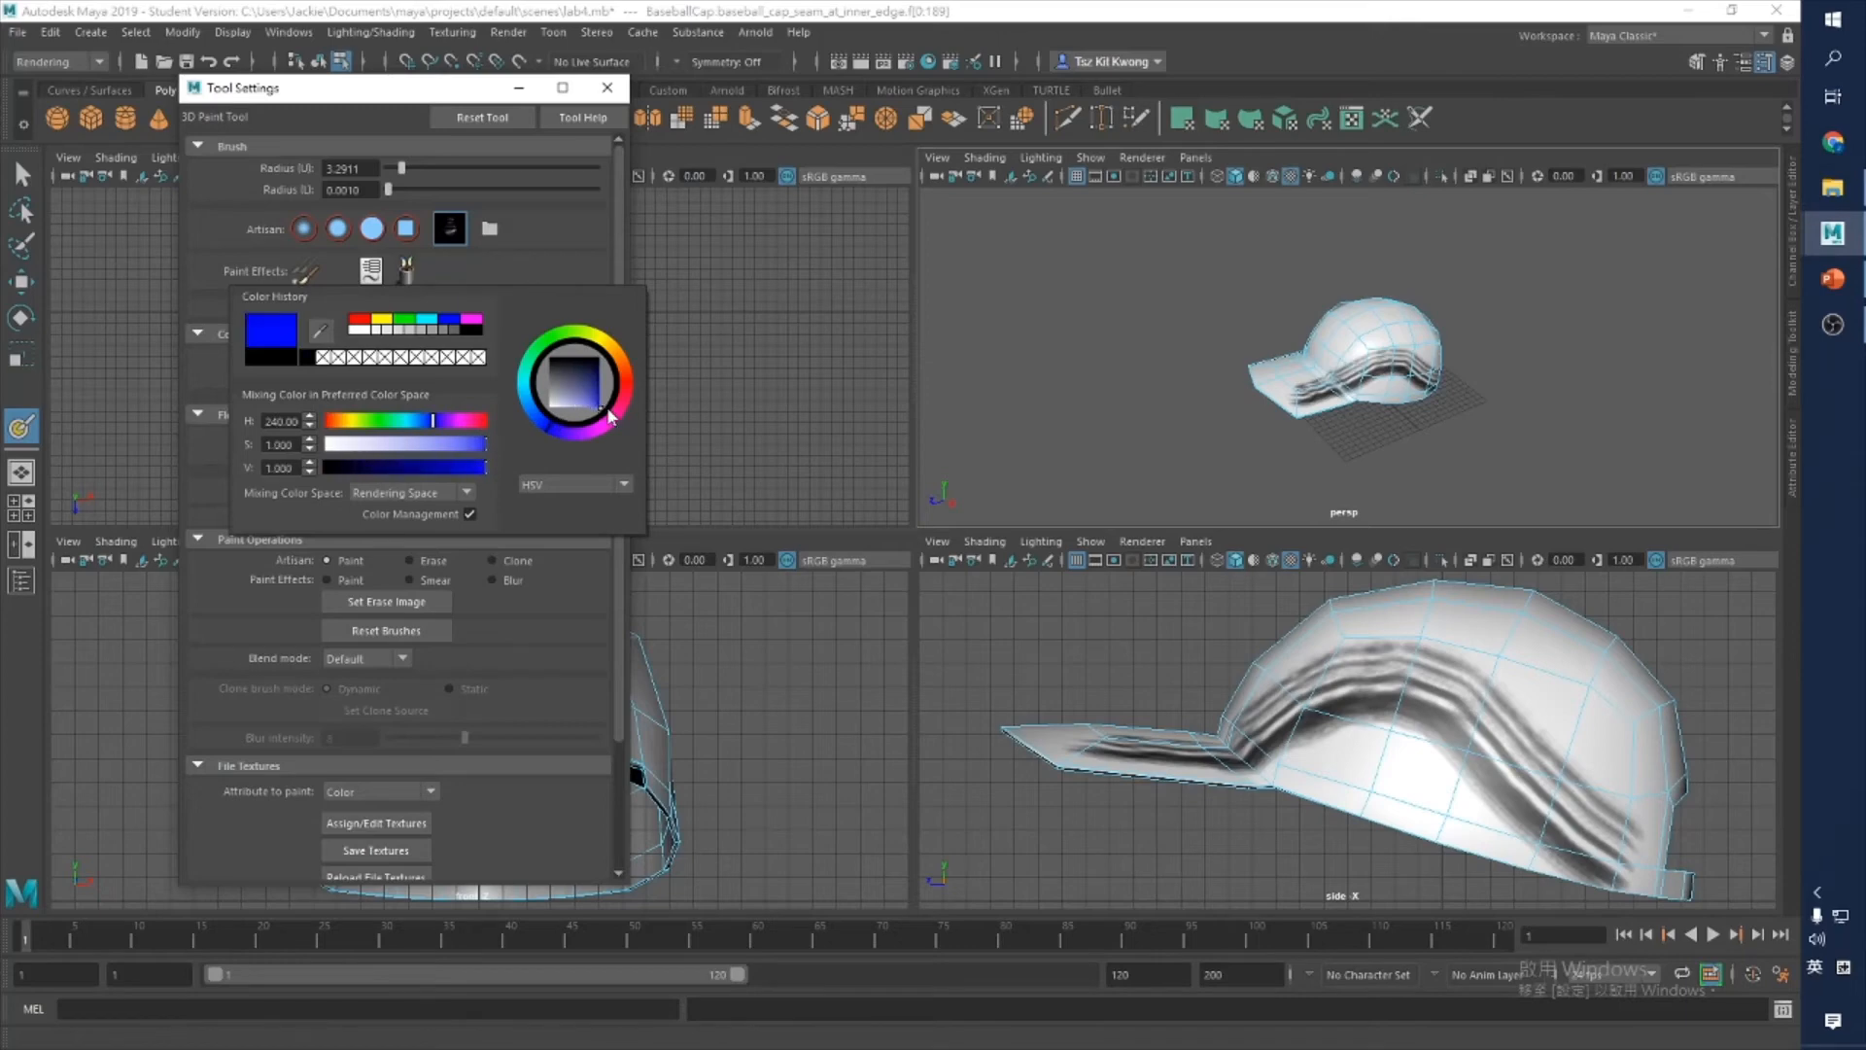
{"action": "left_click", "coordinate": [1275, 381]}
{"action": "mouse_move", "coordinate": [1277, 379]}
{"action": "left_mouse_down"}
{"action": "mouse_move", "coordinate": [1365, 348]}
{"action": "mouse_move", "coordinate": [1436, 352]}
{"action": "mouse_move", "coordinate": [1370, 372]}
{"action": "mouse_move", "coordinate": [1570, 377]}
{"action": "left_mouse_up"}
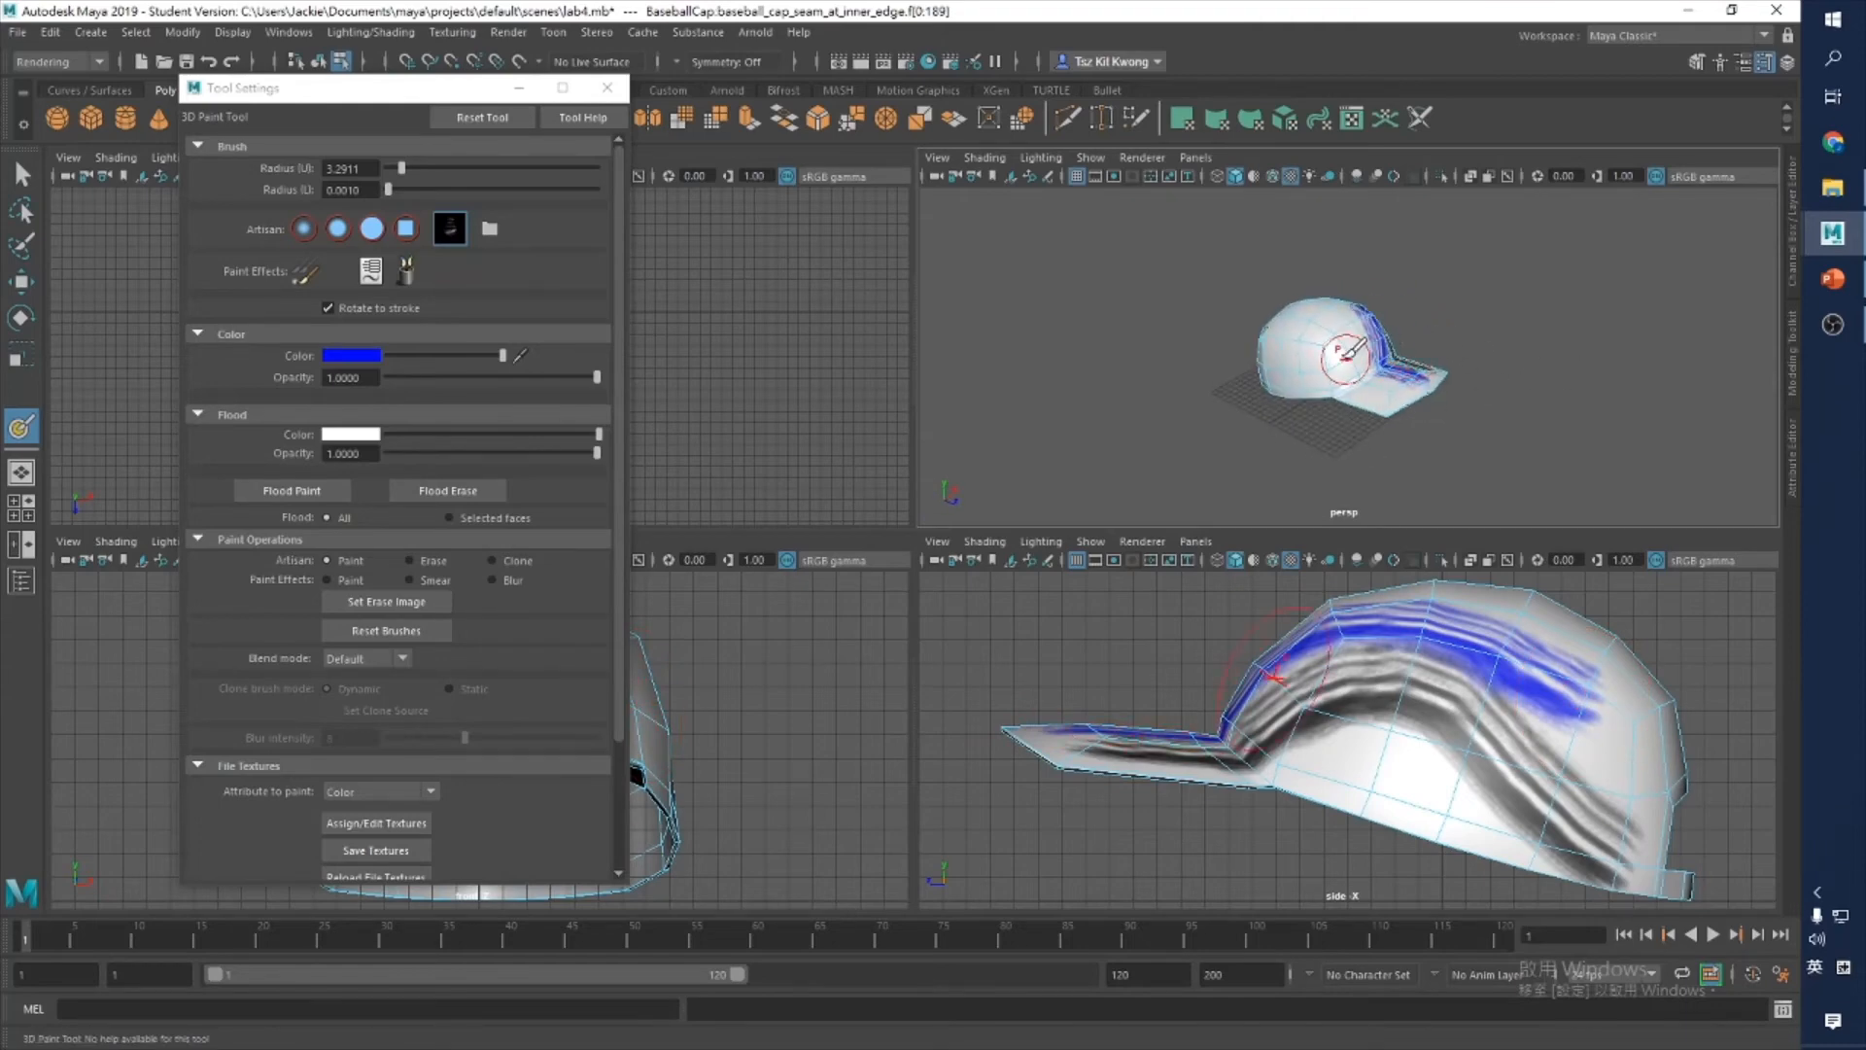
Step: Set the paint color to green and paint strokes on the opposite, unpainted side of the cap
{"action": "left_click_drag", "start_coordinate": [1005, 342], "coordinate": [1060, 342], "text": "alt"}
{"action": "left_click", "coordinate": [347, 352]}
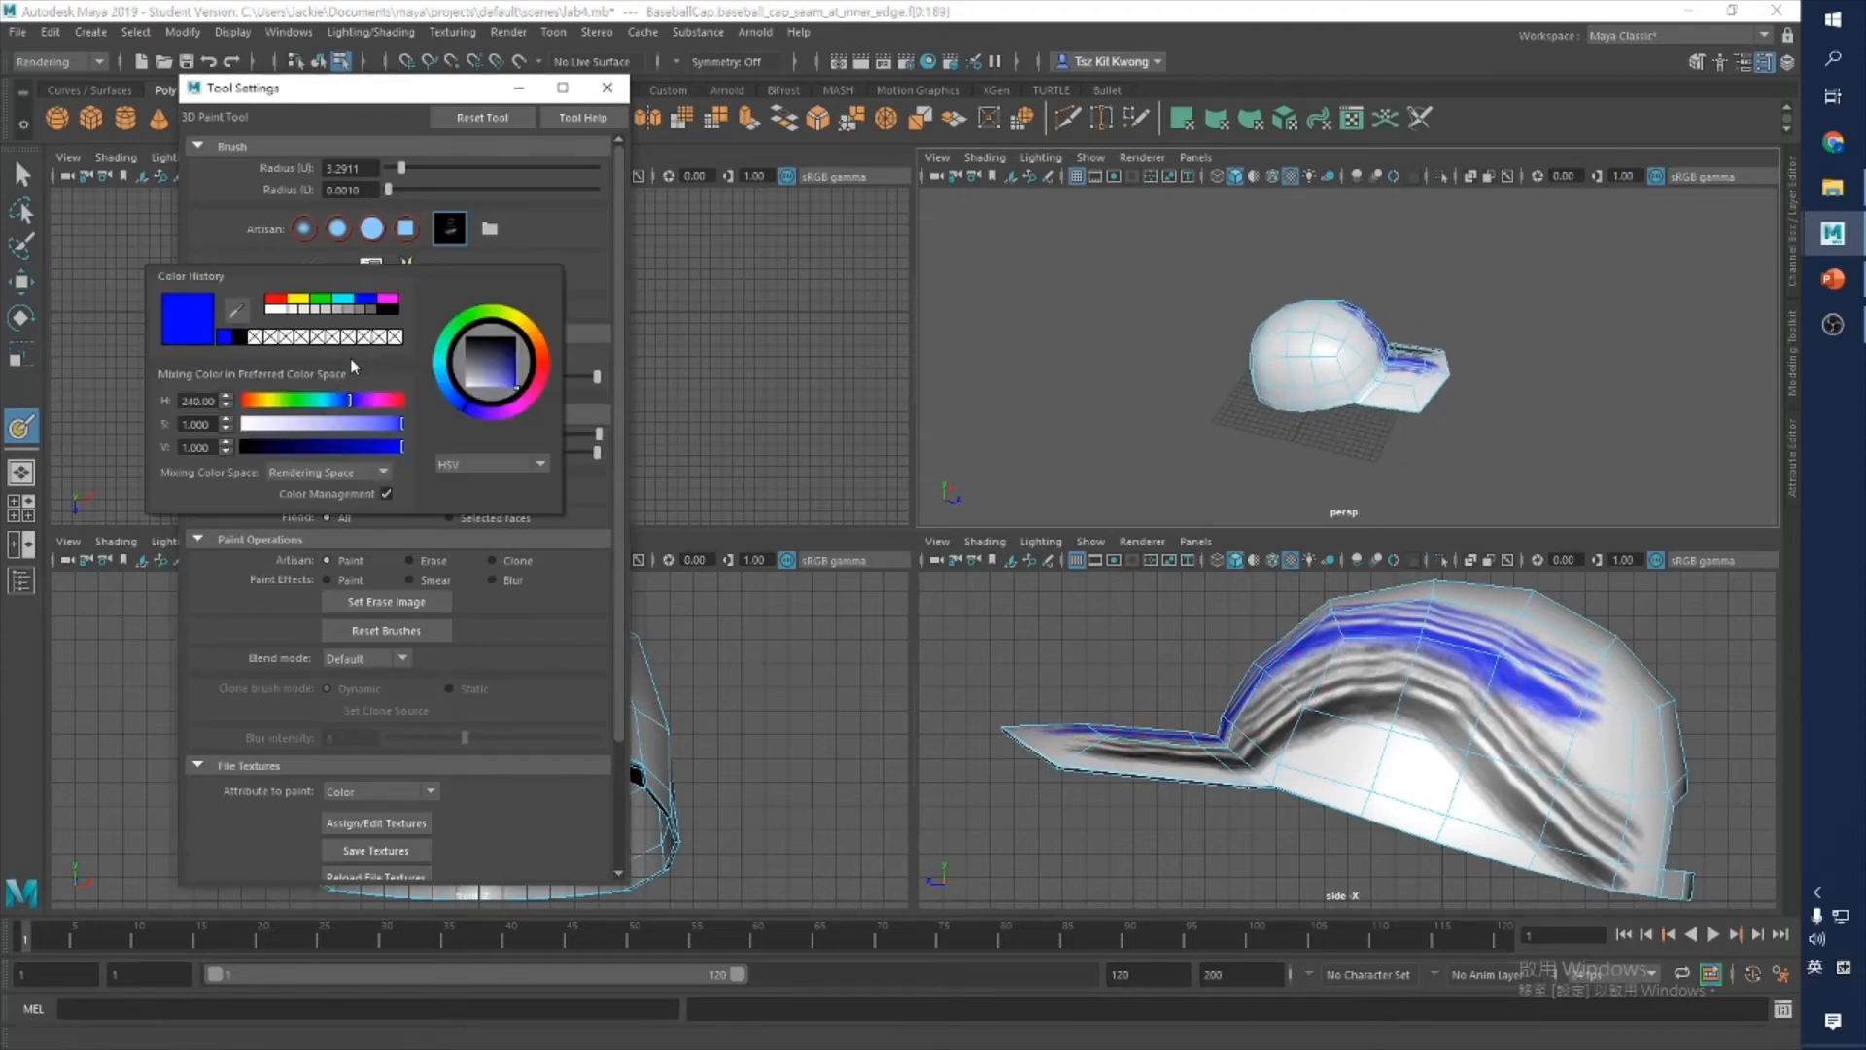
{"action": "left_click", "coordinate": [325, 306]}
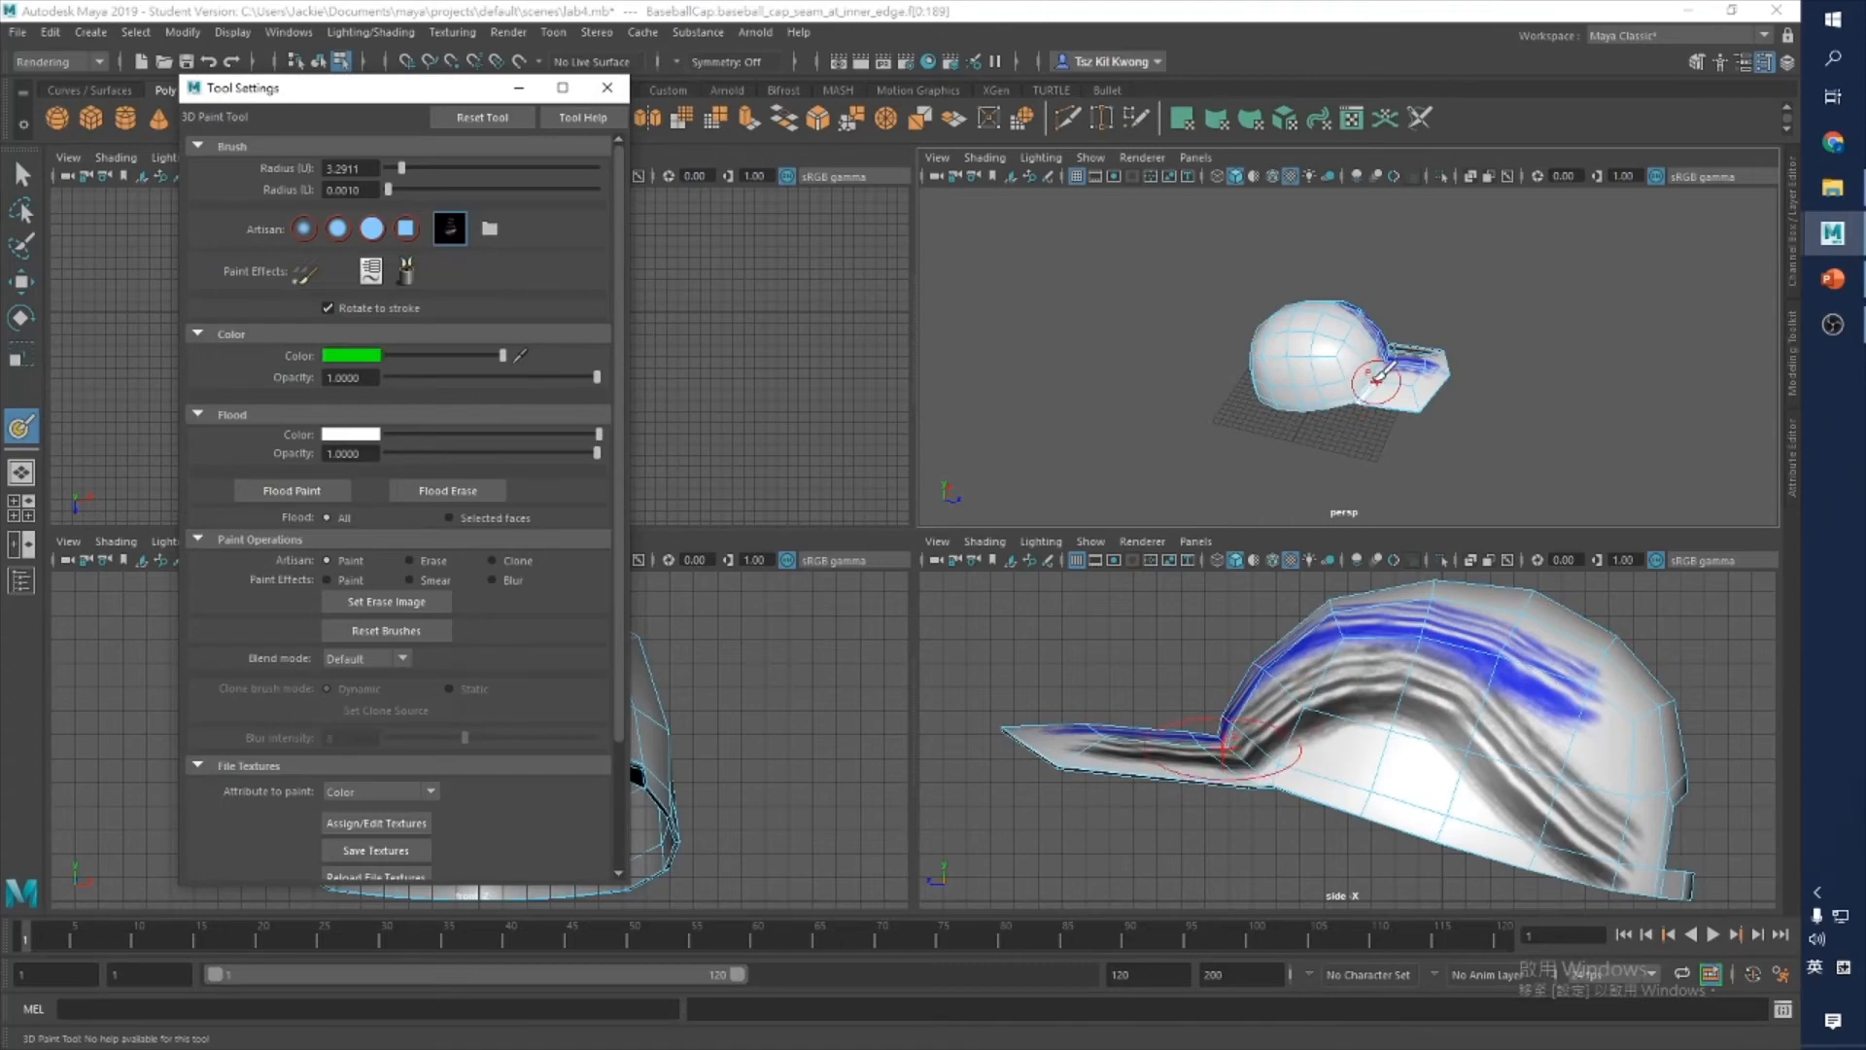
{"action": "mouse_move", "coordinate": [1345, 368]}
{"action": "left_mouse_down"}
{"action": "mouse_move", "coordinate": [1283, 387]}
{"action": "mouse_move", "coordinate": [1261, 342]}
{"action": "mouse_move", "coordinate": [1504, 333]}
{"action": "mouse_move", "coordinate": [1536, 350]}
{"action": "left_mouse_up"}
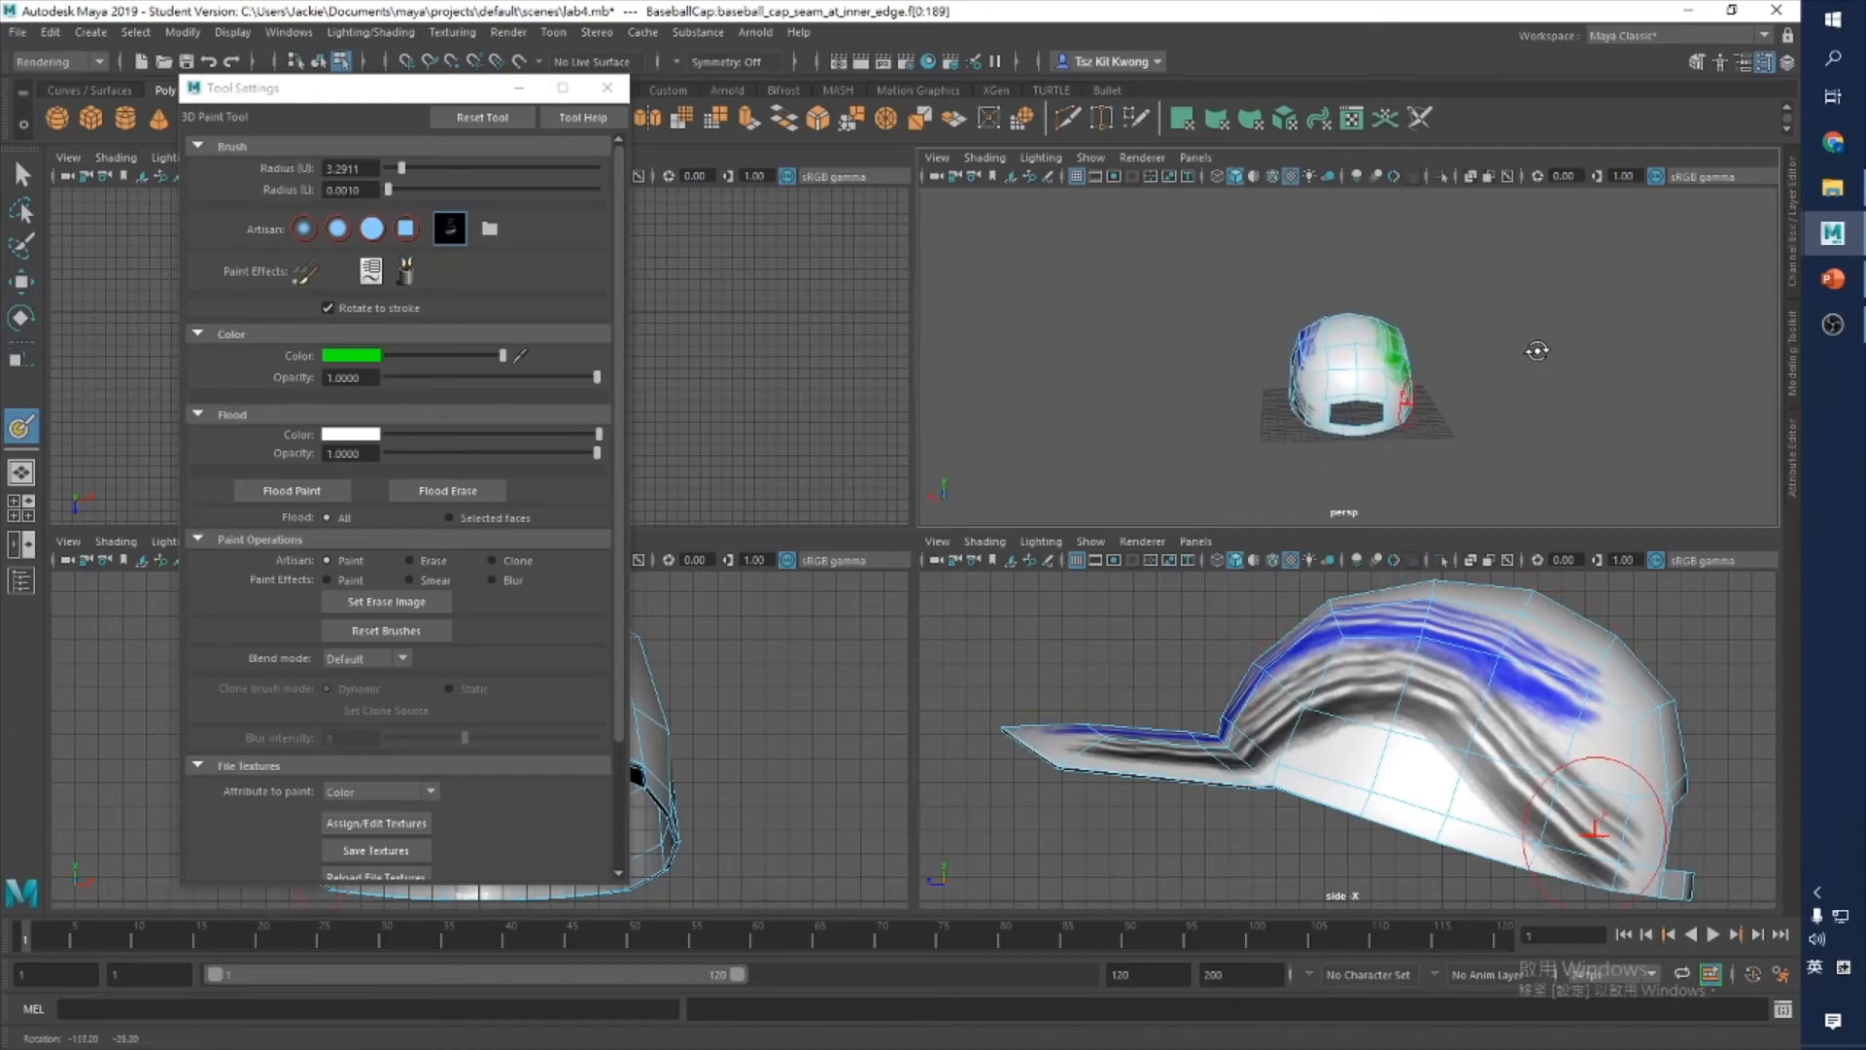
Step: Set the paint color to yellow and paint the back of the cap above the opening
{"action": "left_click", "coordinate": [365, 344]}
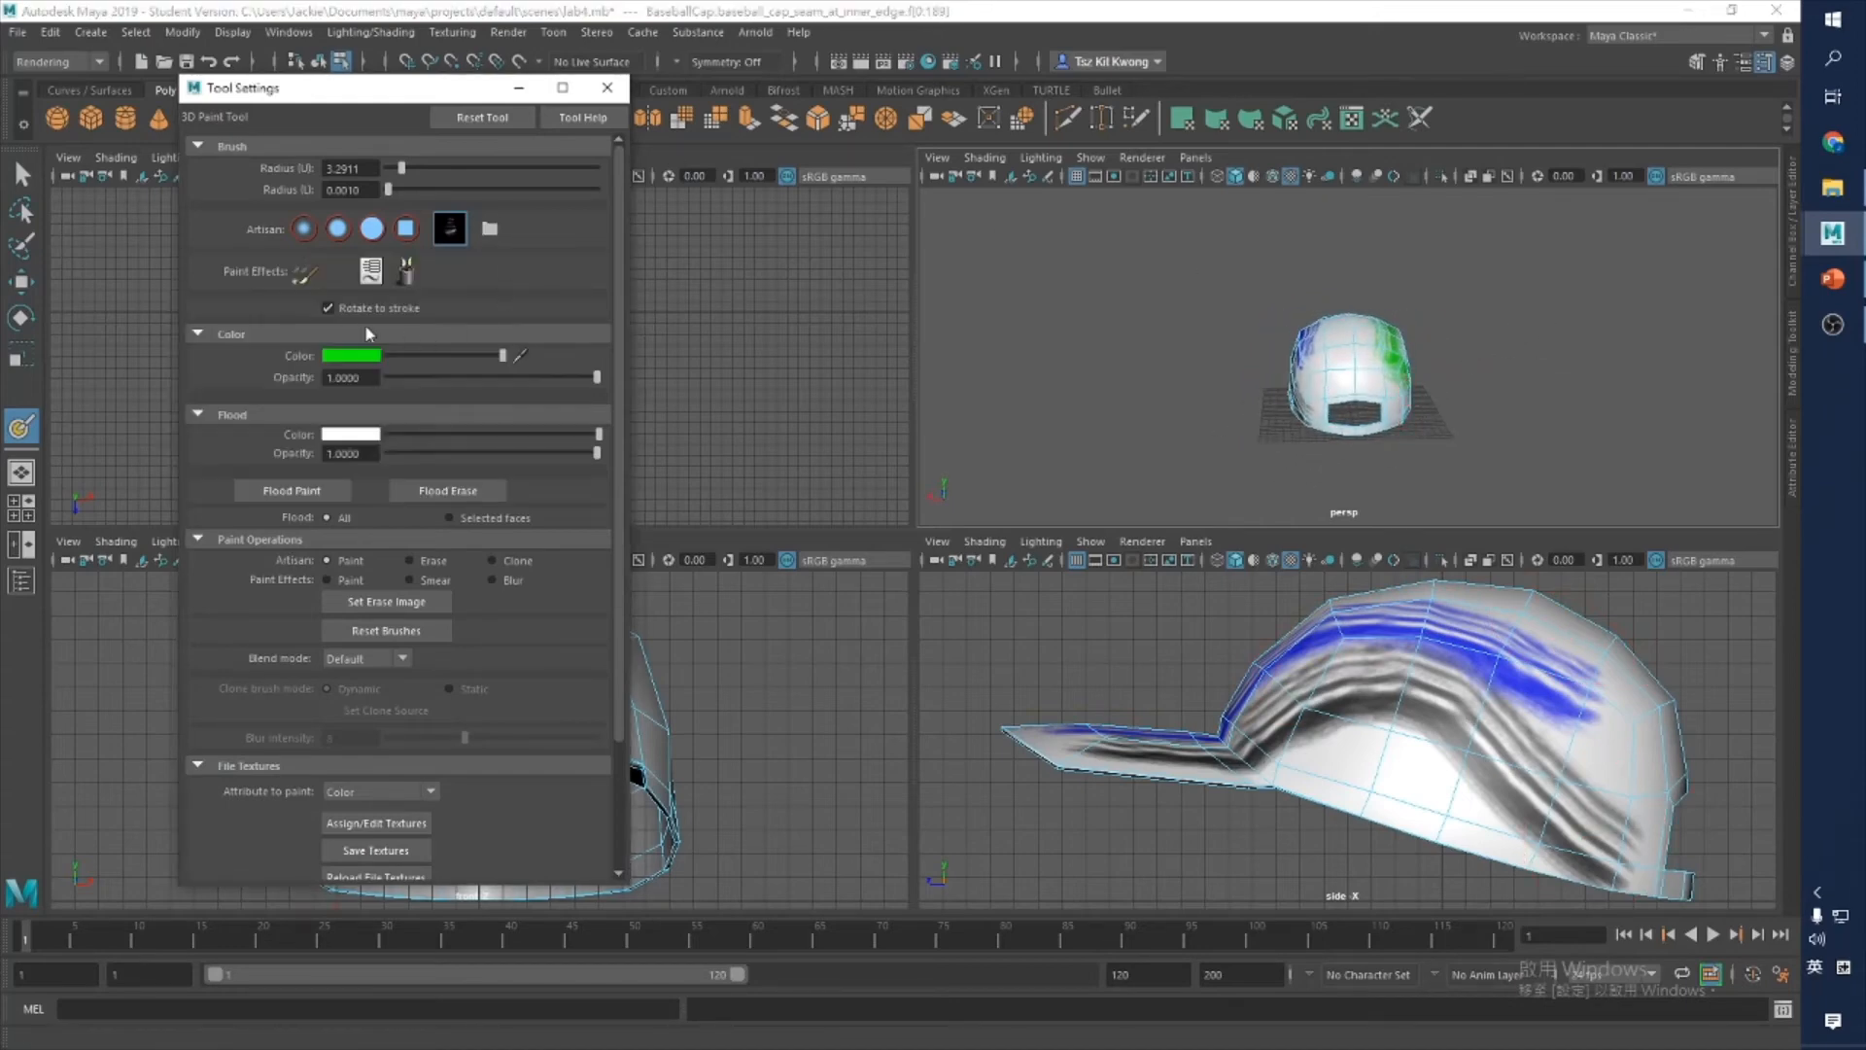
{"action": "left_click", "coordinate": [376, 357]}
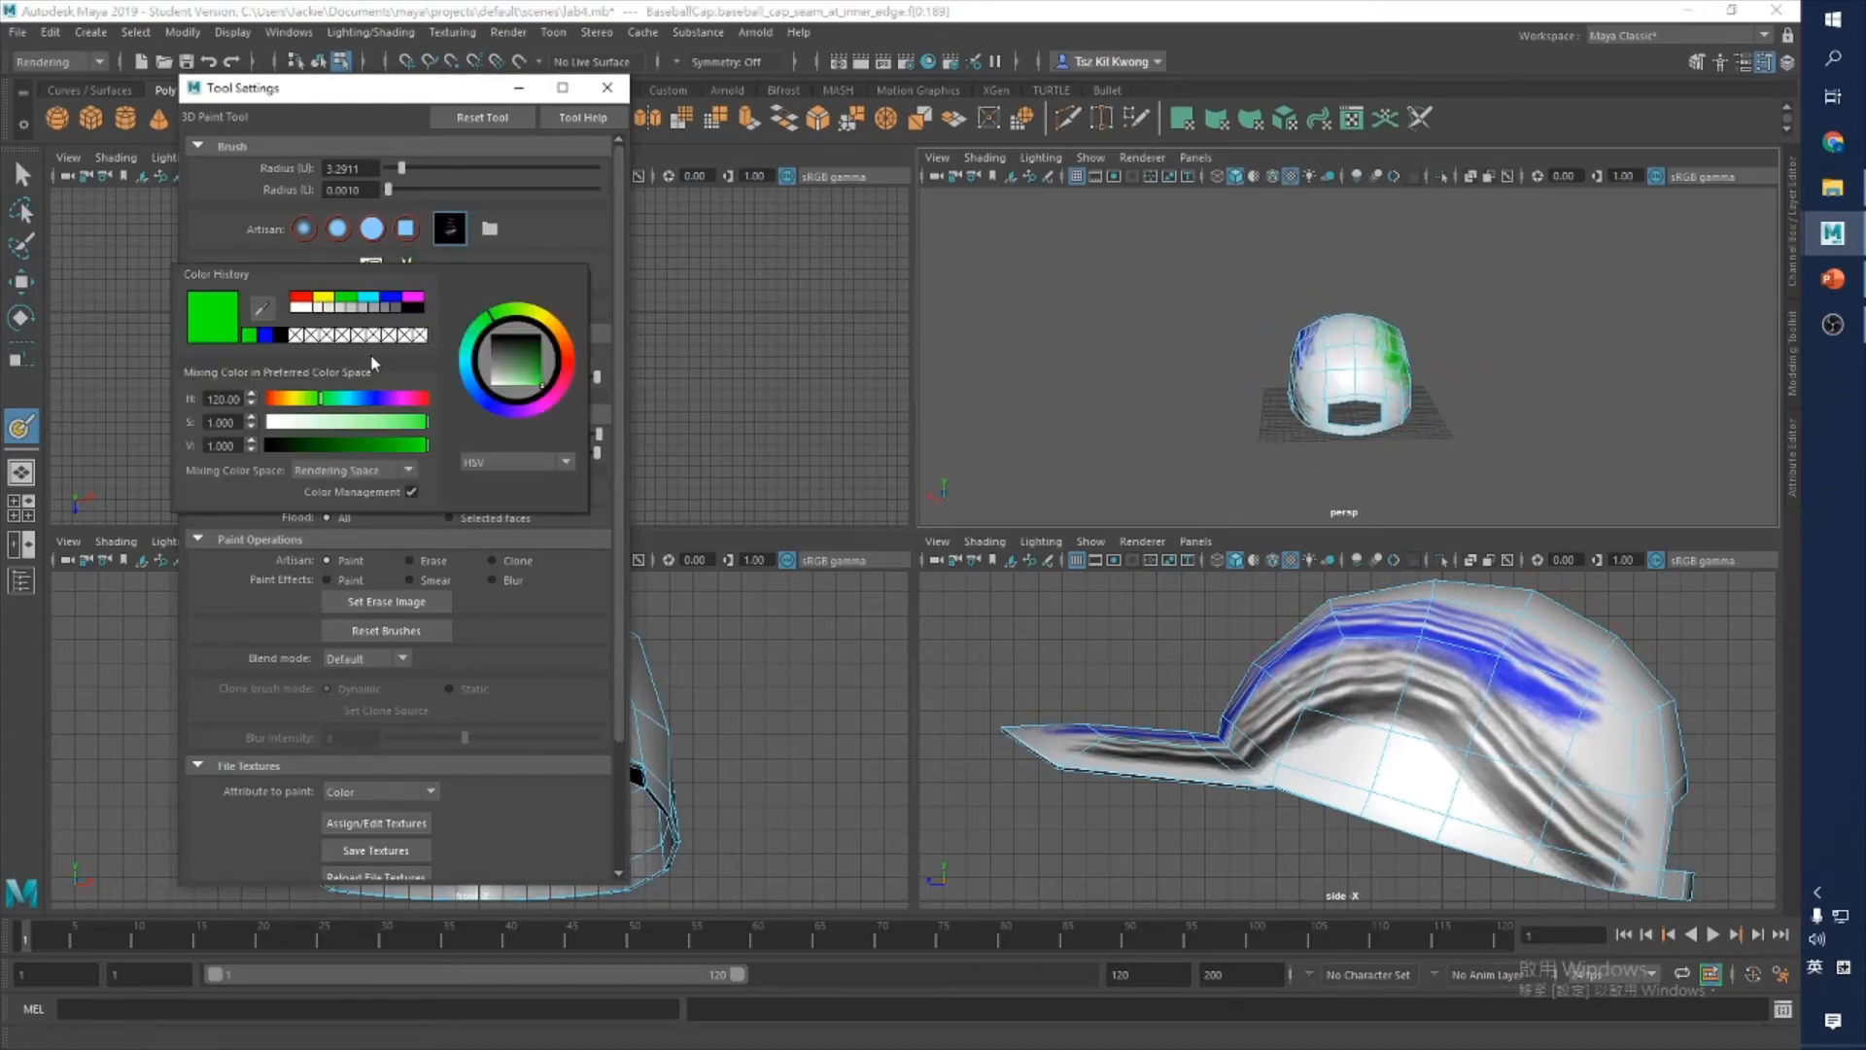
{"action": "left_click", "coordinate": [325, 301]}
{"action": "mouse_move", "coordinate": [1345, 404]}
{"action": "left_mouse_down"}
{"action": "mouse_move", "coordinate": [1327, 384]}
{"action": "mouse_move", "coordinate": [1370, 352]}
{"action": "mouse_move", "coordinate": [1388, 387]}
{"action": "left_mouse_up"}
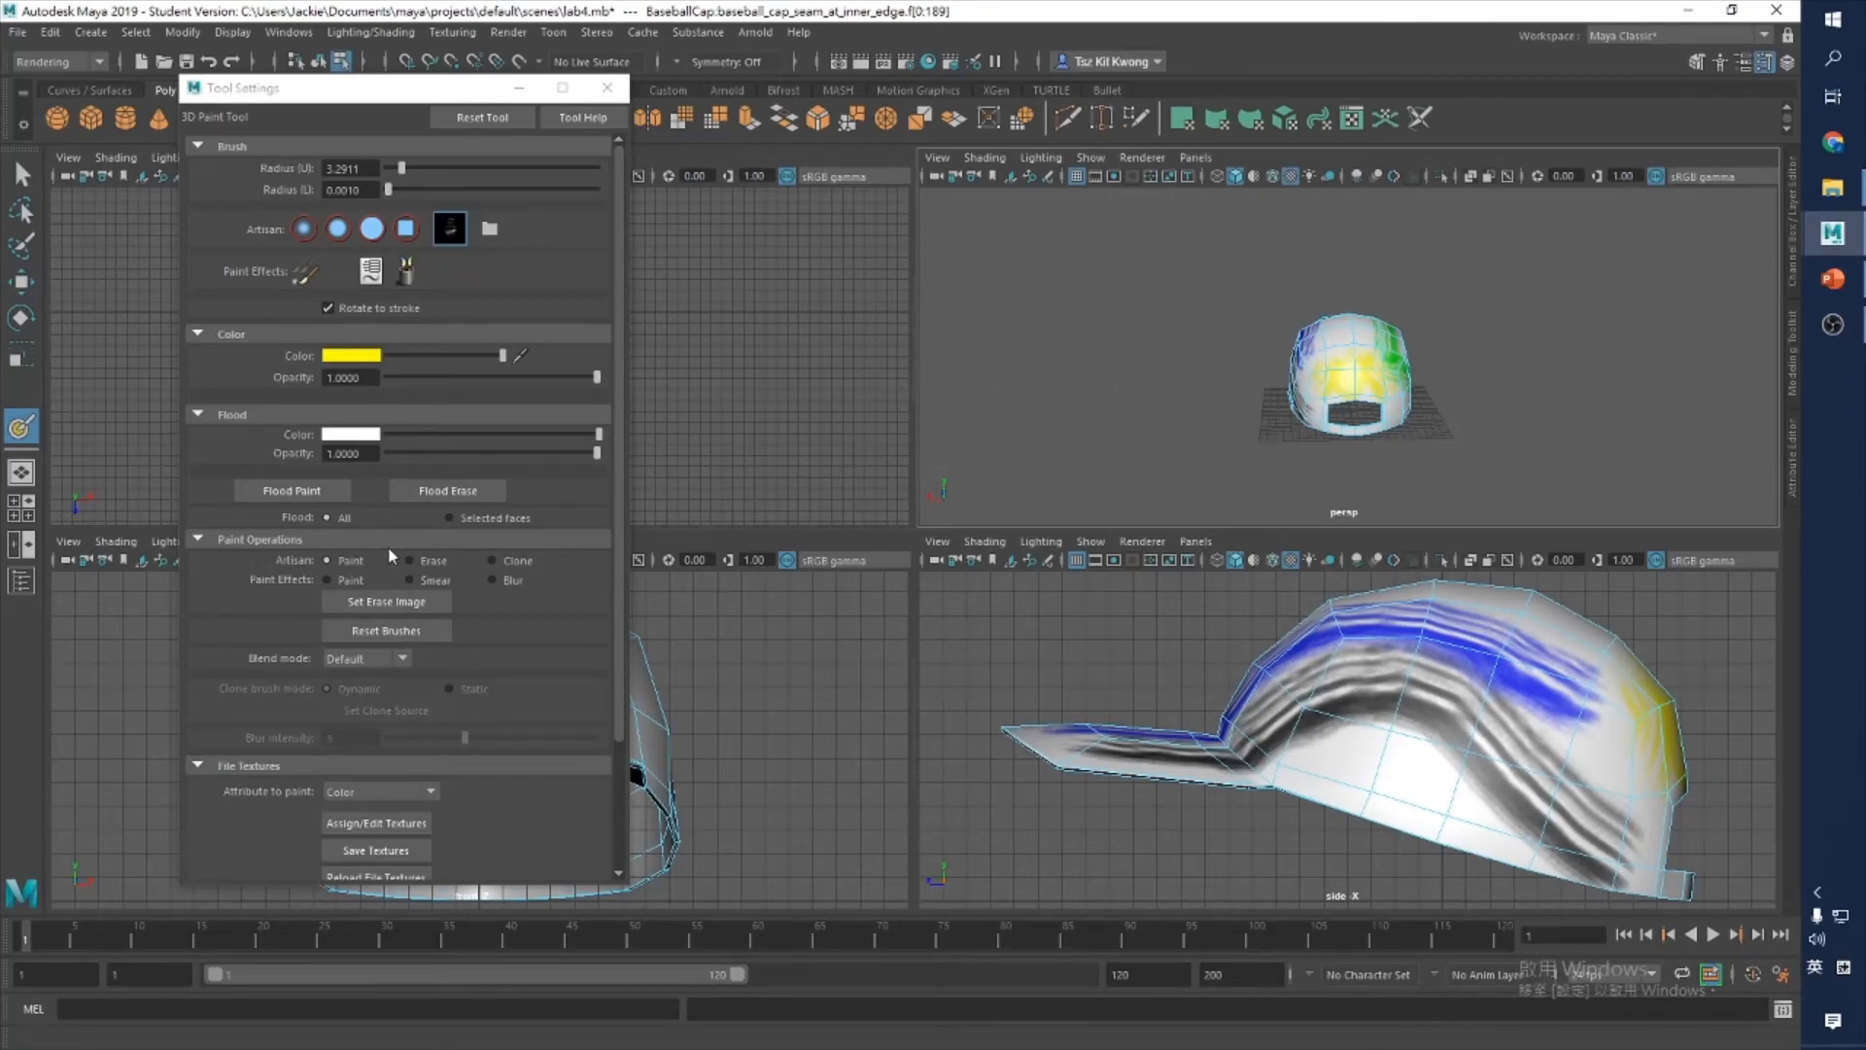
Step: Switch the Artisan paint operation to Erase and erase the yellow paint at the back of the cap
{"action": "left_click", "coordinate": [419, 564]}
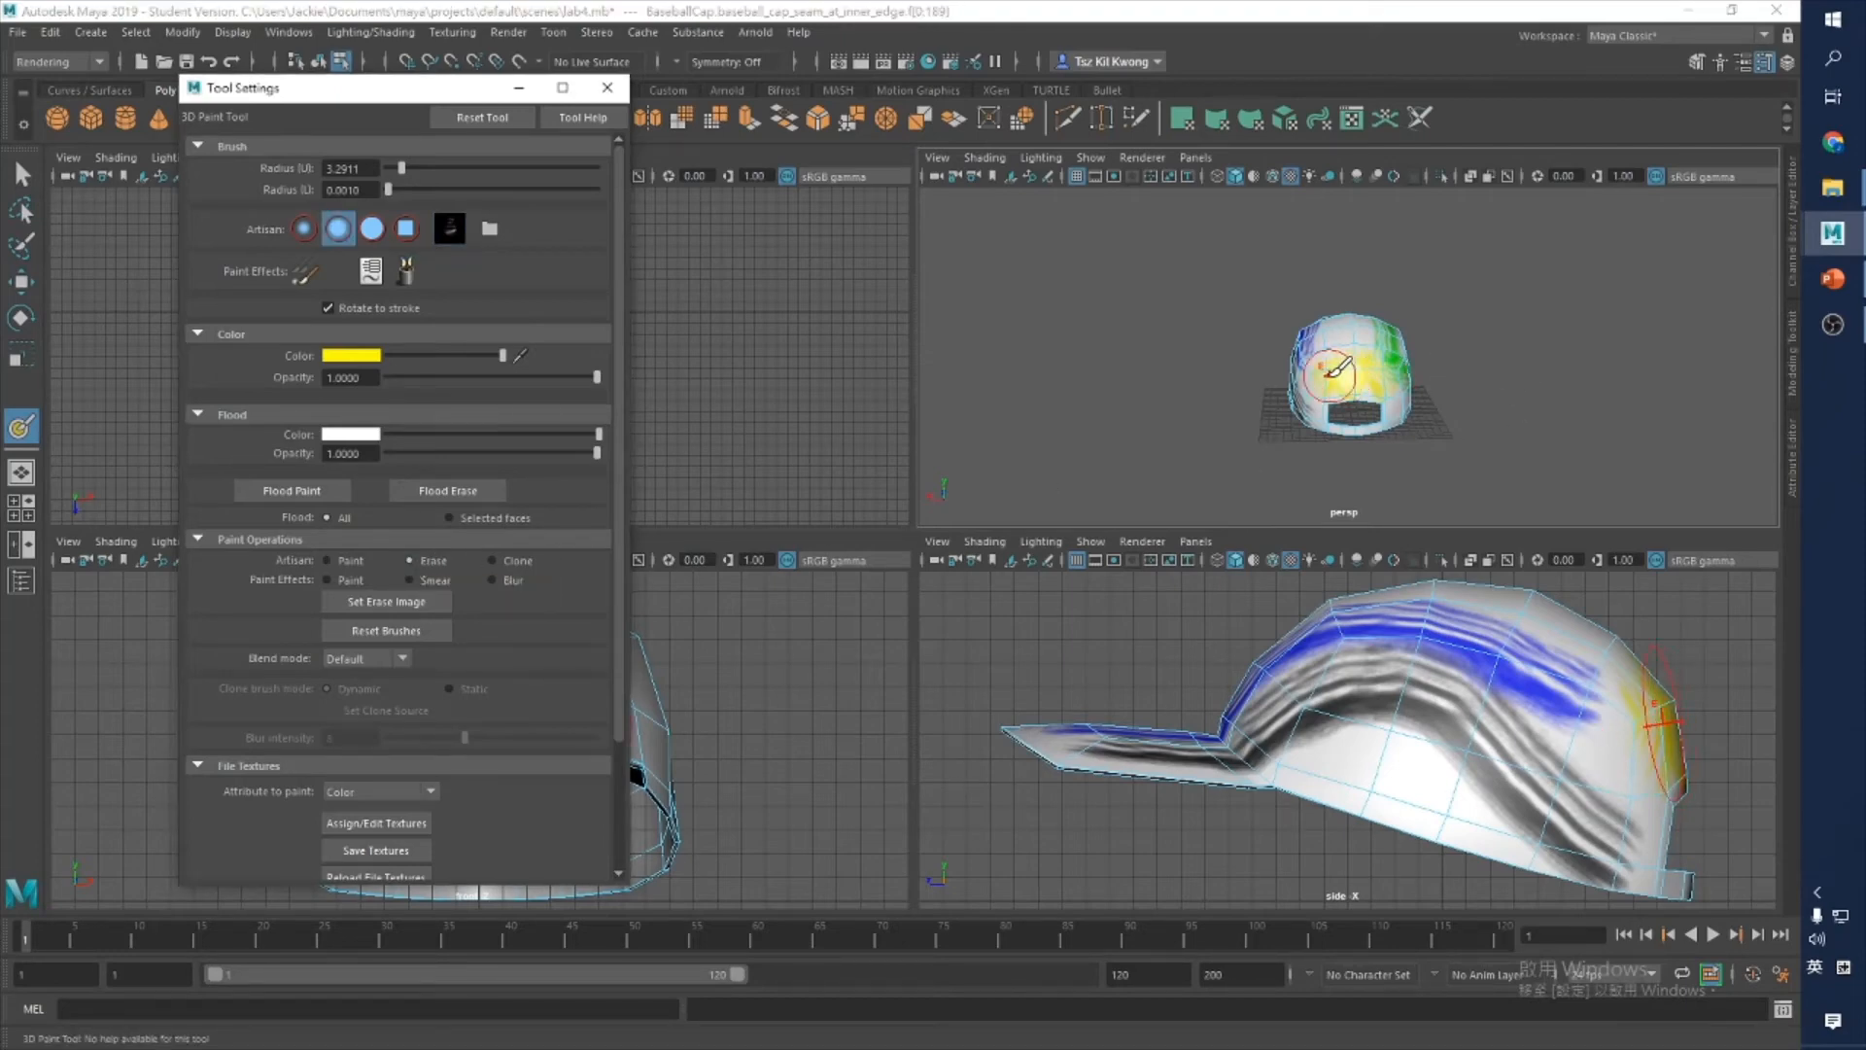
{"action": "mouse_move", "coordinate": [1346, 374]}
{"action": "left_mouse_down"}
{"action": "mouse_move", "coordinate": [1399, 374]}
{"action": "mouse_move", "coordinate": [1351, 377]}
{"action": "left_mouse_up"}
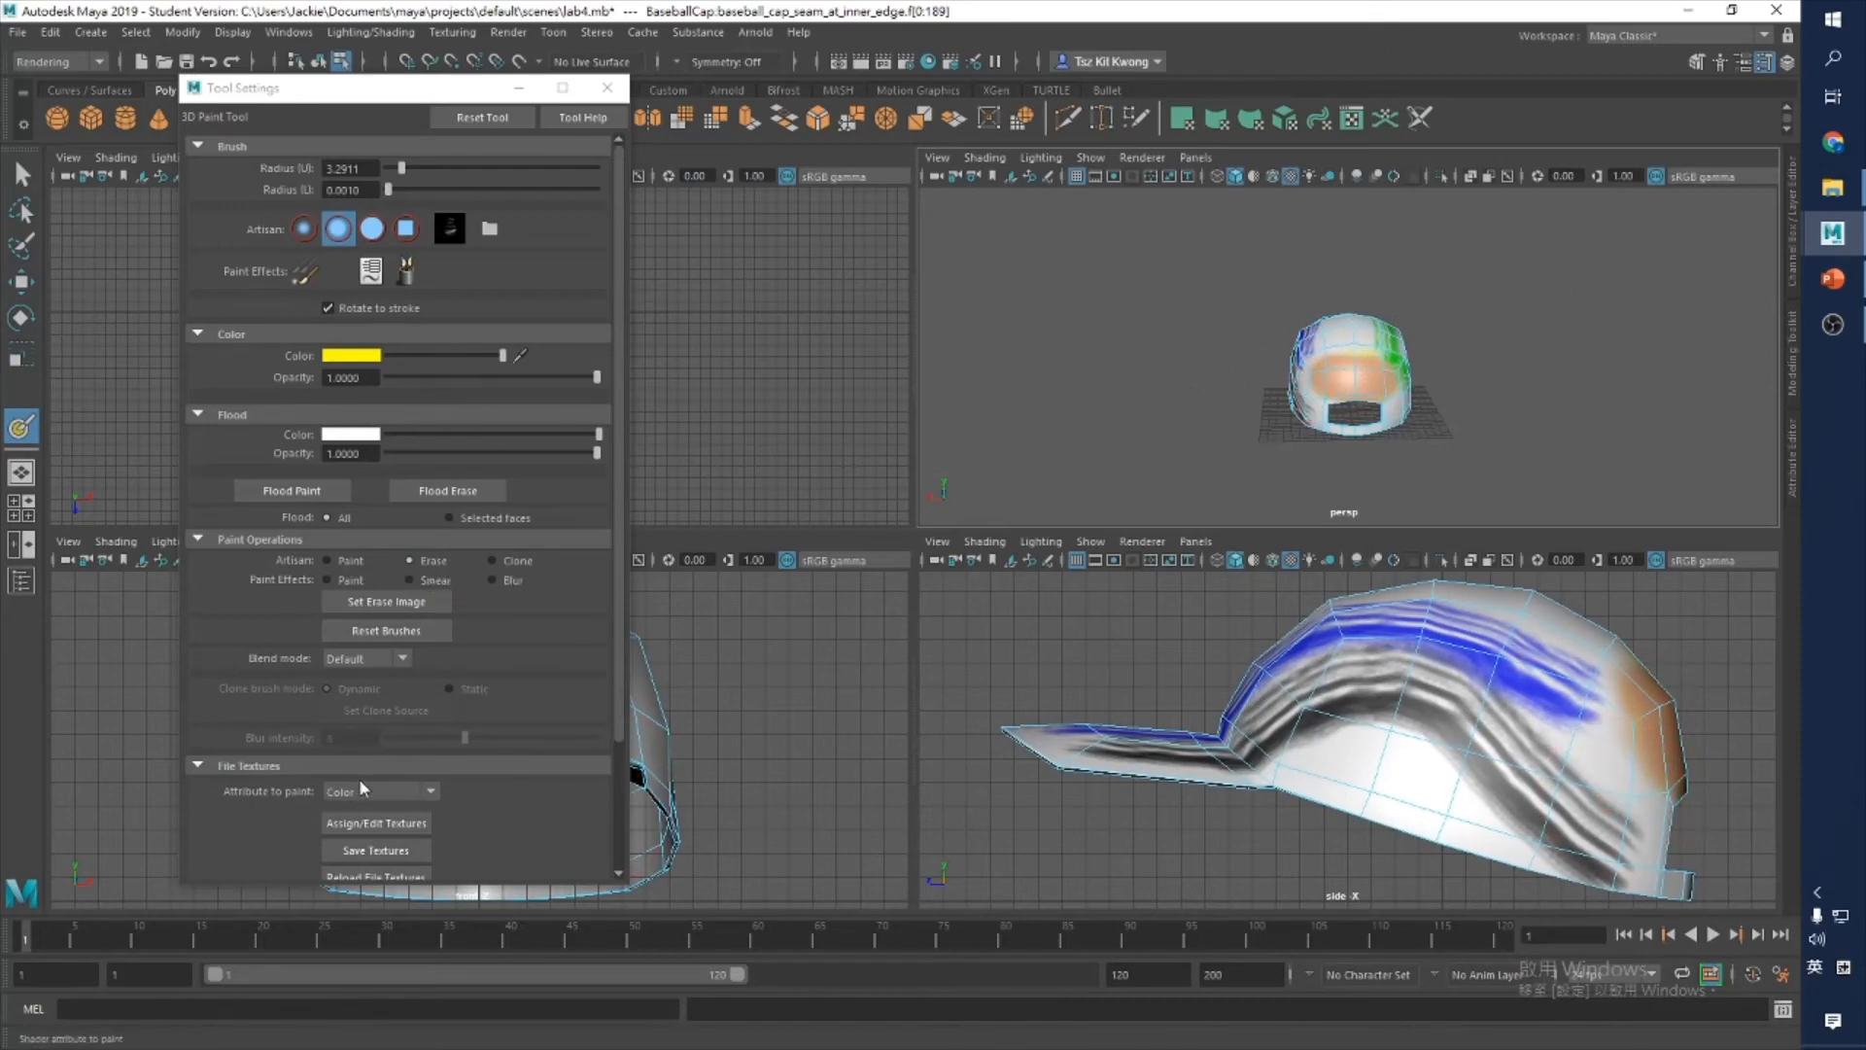
{"action": "scroll", "coordinate": [471, 604], "scroll_direction": "down", "scroll_amount": 4}
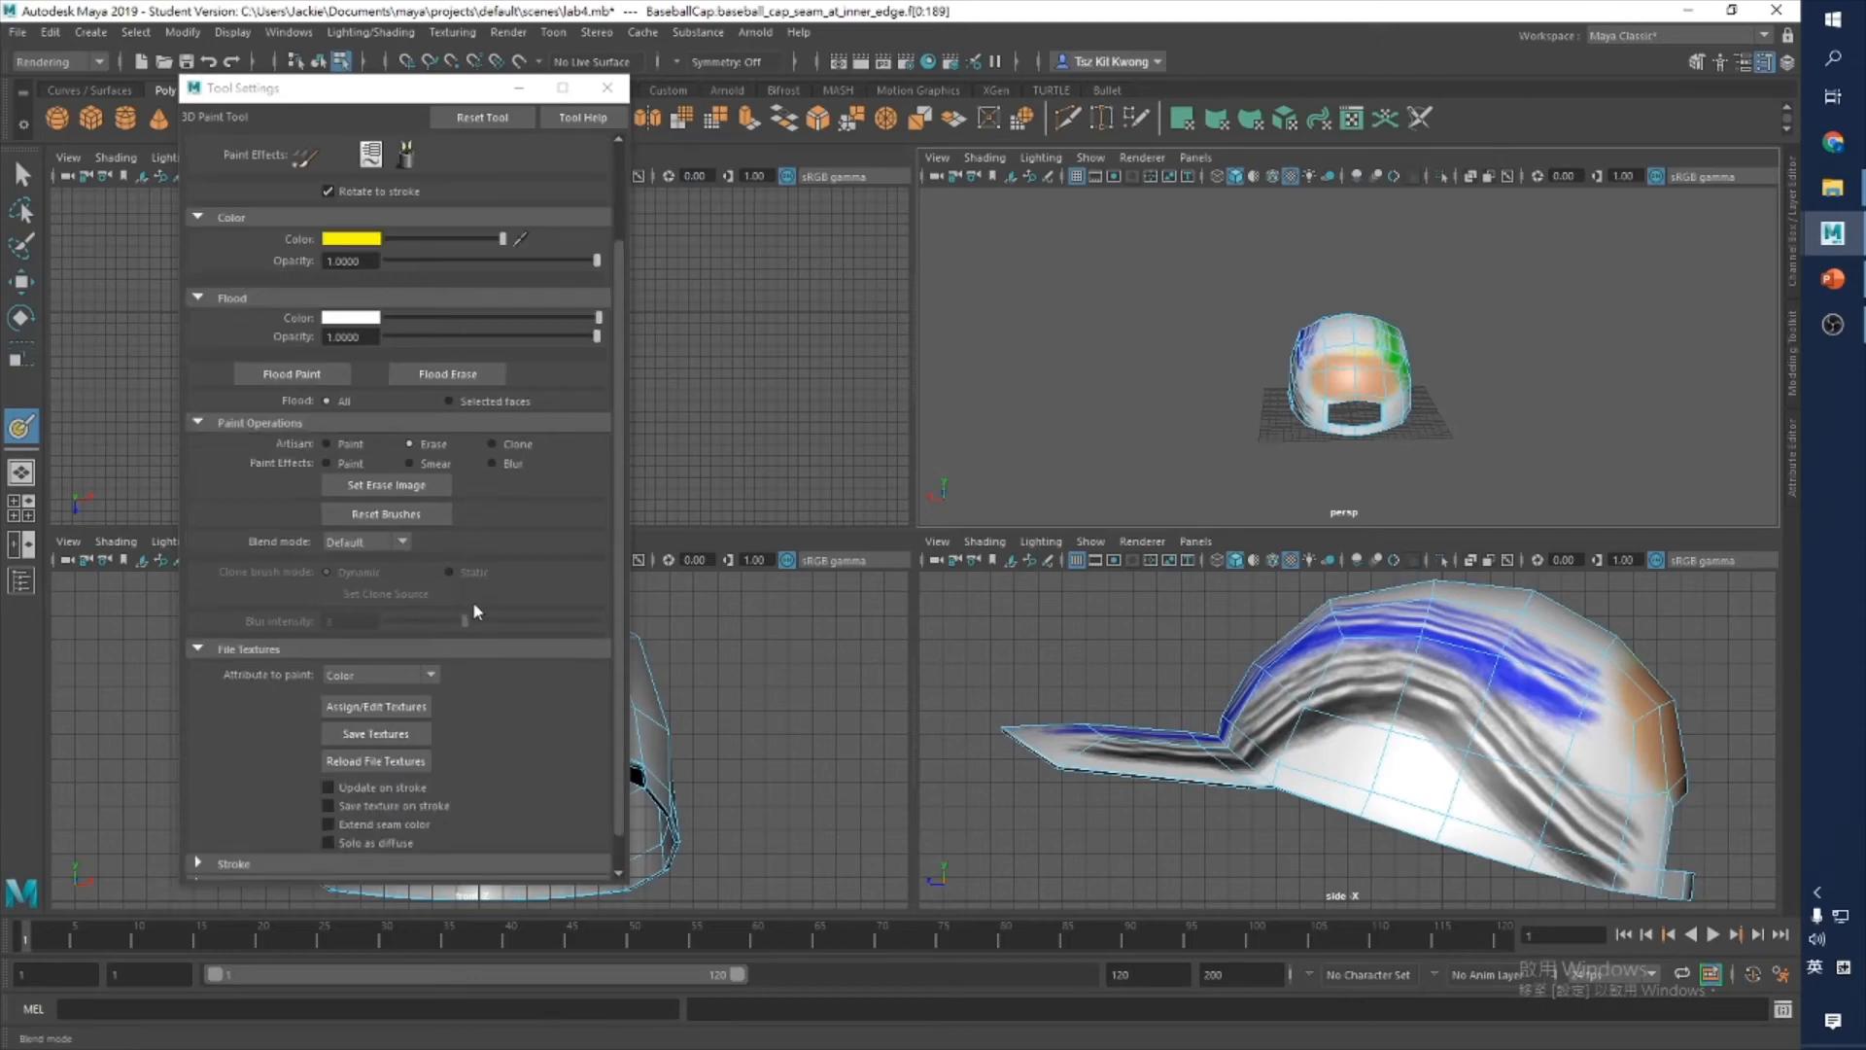
{"action": "mouse_move", "coordinate": [1249, 388]}
{"action": "left_mouse_down", "text": "alt"}
{"action": "mouse_move", "coordinate": [1535, 418]}
{"action": "mouse_move", "coordinate": [1479, 389]}
{"action": "left_mouse_up", "text": "alt"}
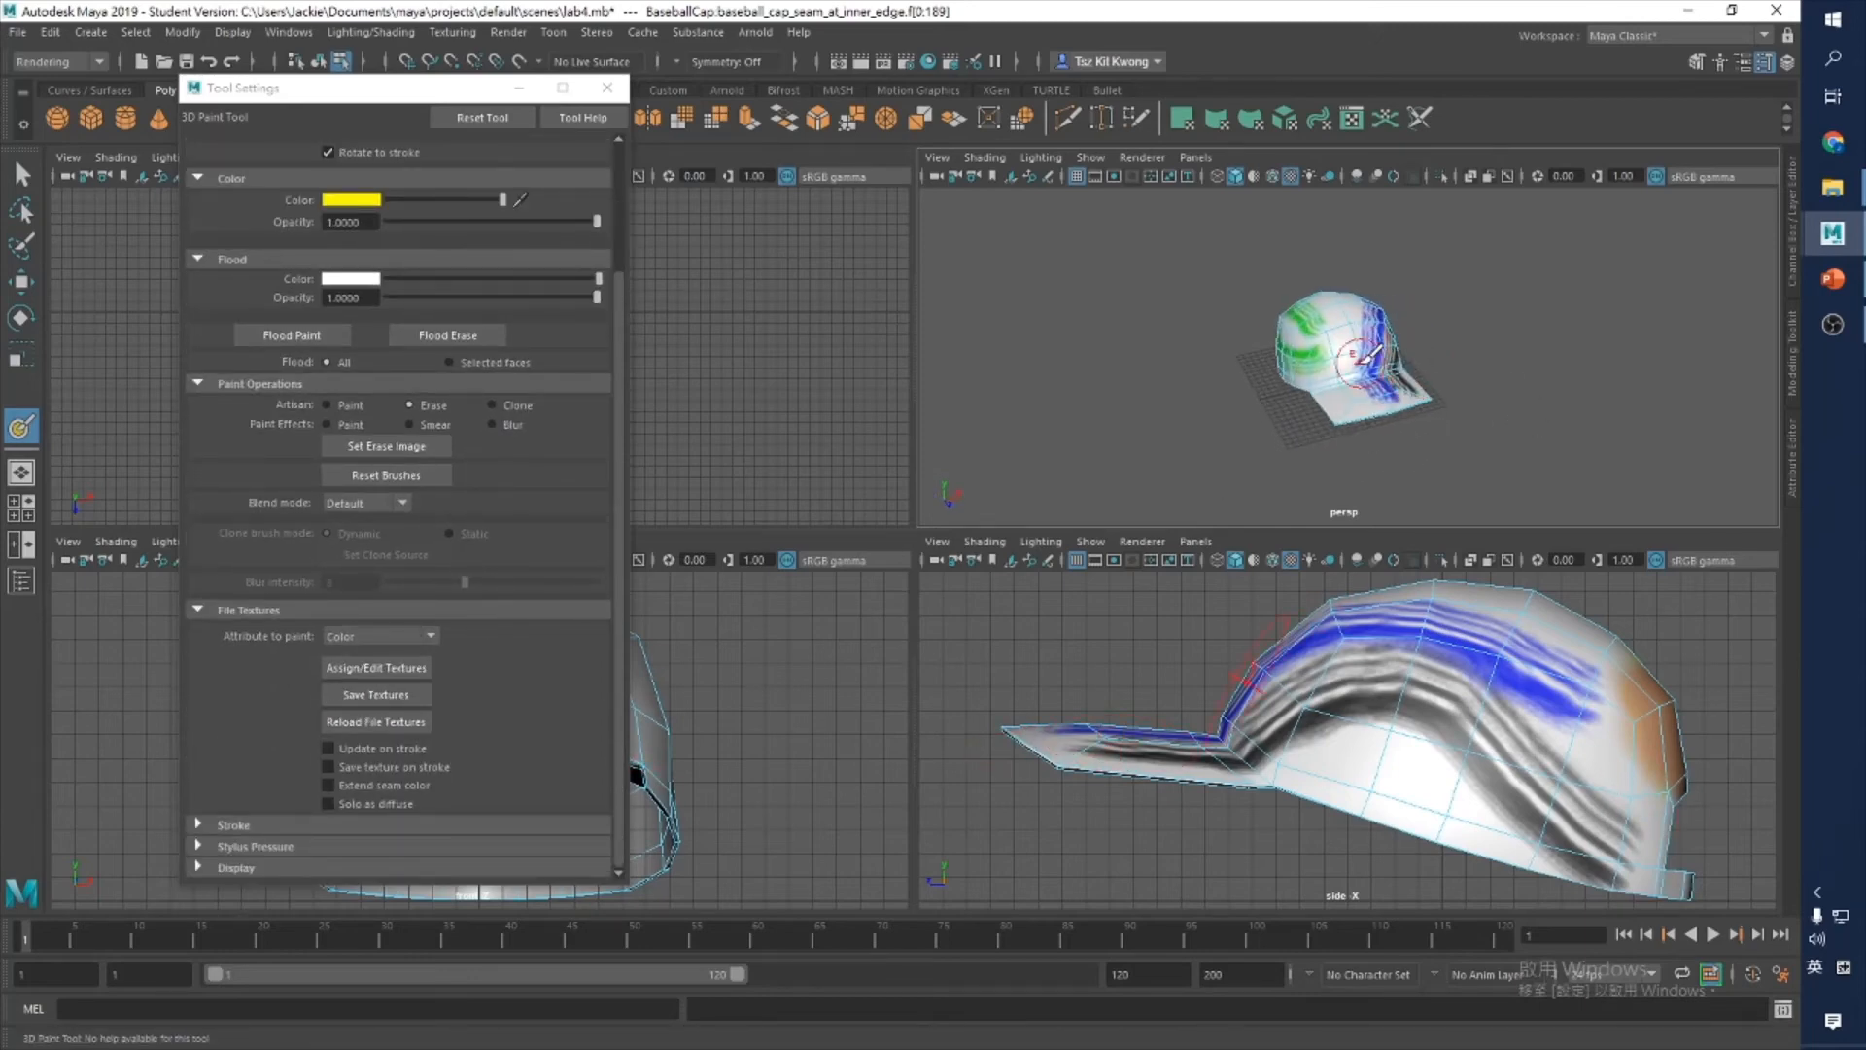
{"action": "left_click_drag", "start_coordinate": [1206, 418], "coordinate": [1361, 393], "text": "alt"}
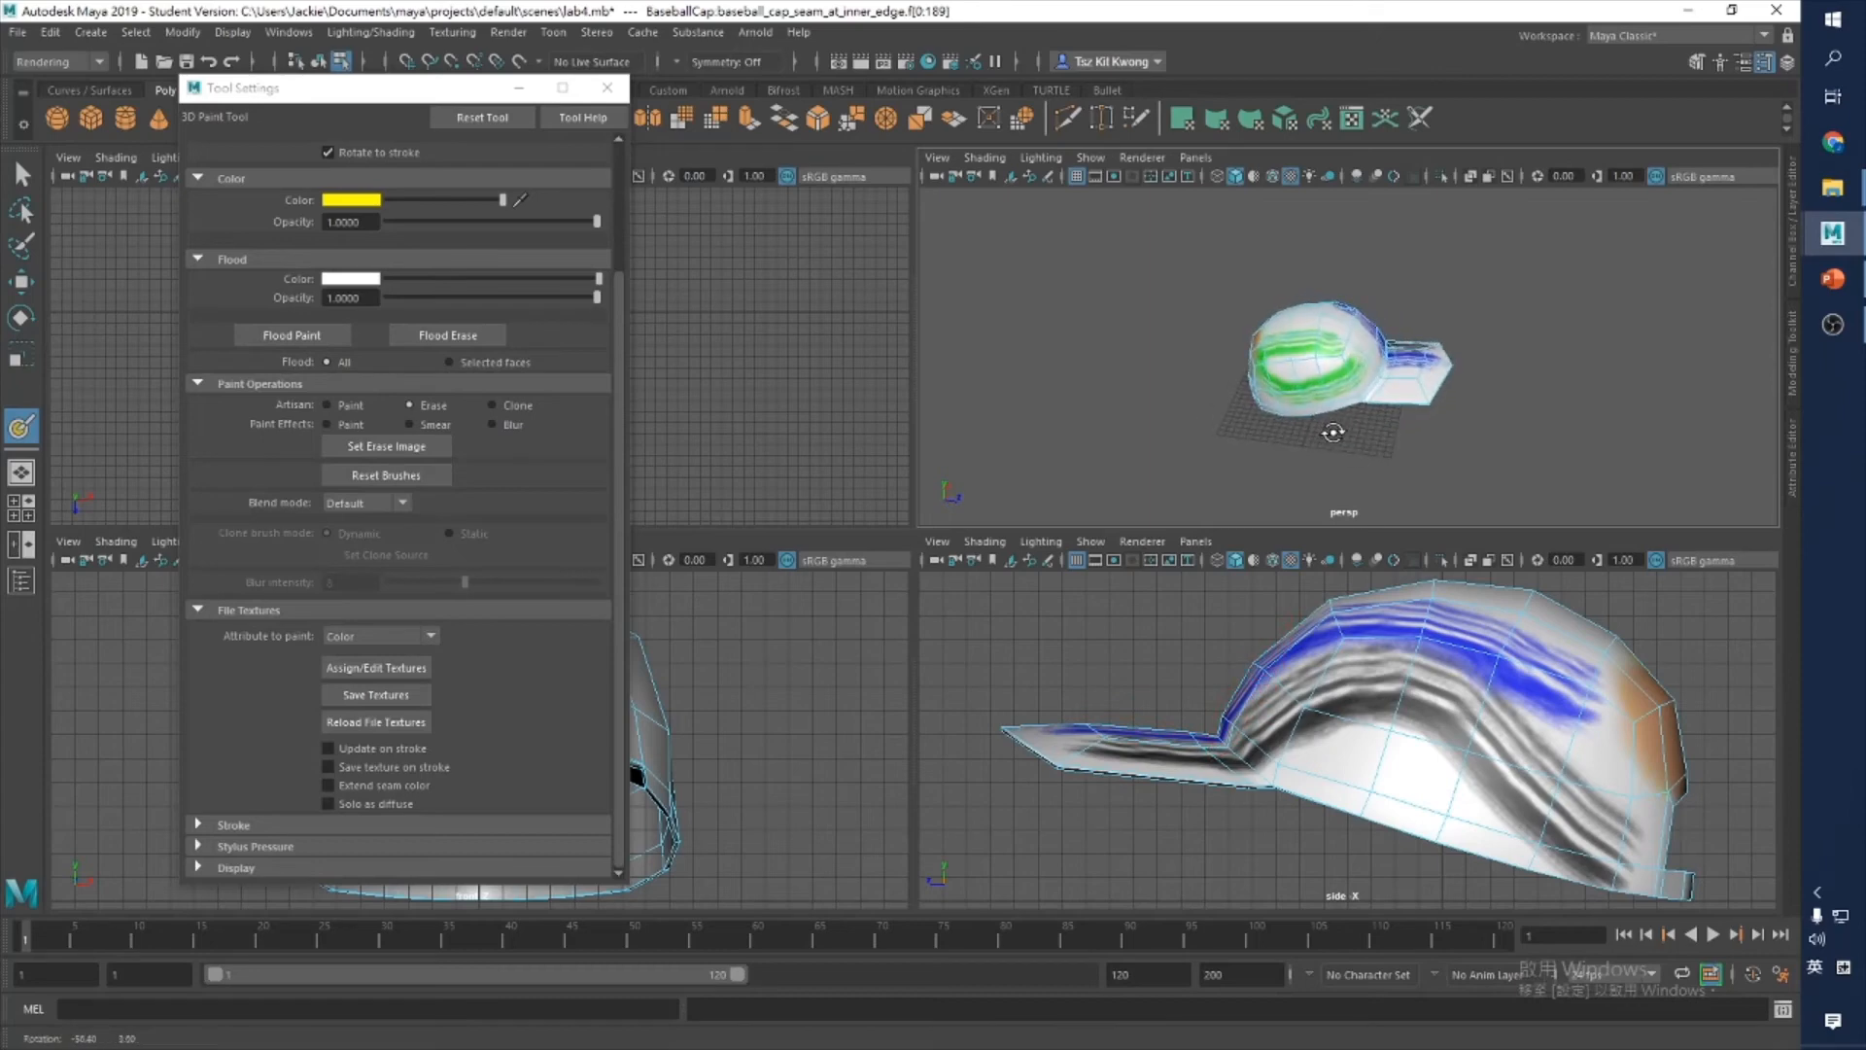
Step: Enable stroke reflection across the X axis and erase paint on both sides of the crown's front
{"action": "mouse_move", "coordinate": [1254, 430]}
{"action": "left_mouse_down", "text": "alt"}
{"action": "mouse_move", "coordinate": [1220, 409]}
{"action": "mouse_move", "coordinate": [1251, 380]}
{"action": "left_mouse_up", "text": "alt"}
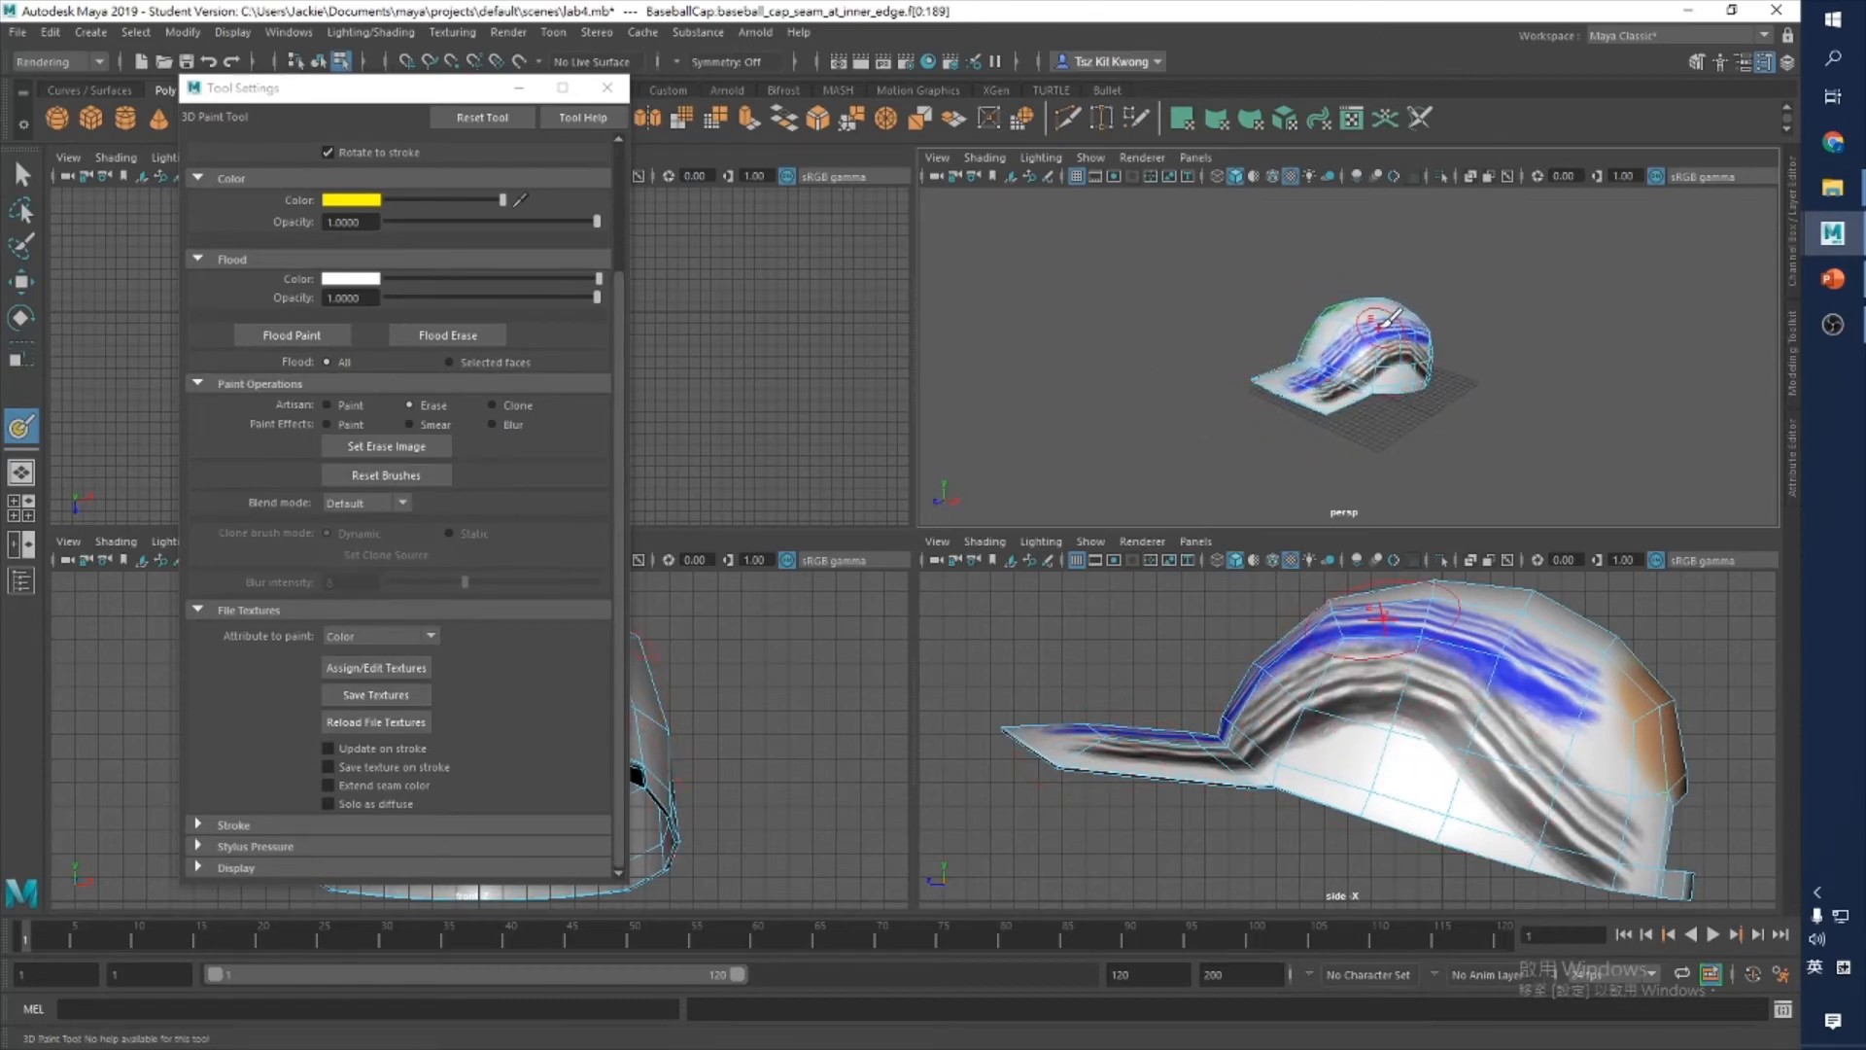
{"action": "left_click_drag", "start_coordinate": [1391, 379], "coordinate": [1331, 389], "text": "alt"}
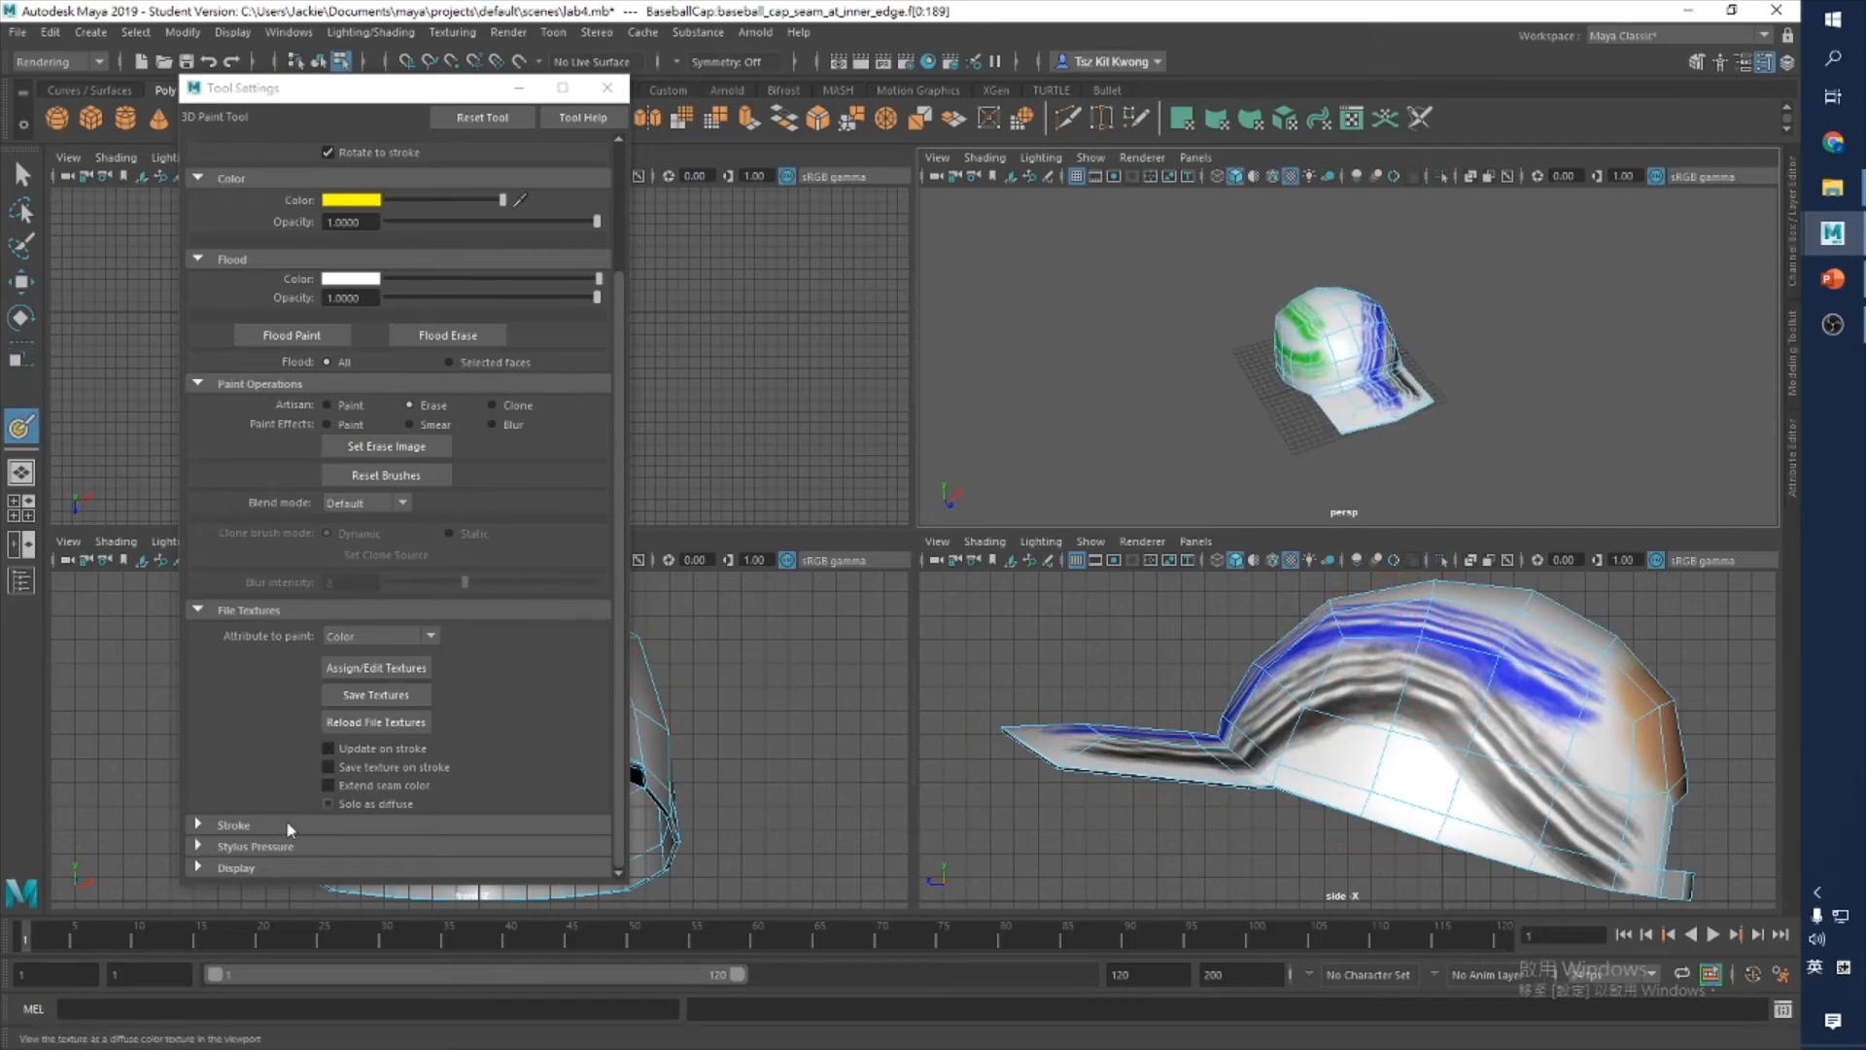
{"action": "left_click", "coordinate": [257, 824]}
{"action": "scroll", "coordinate": [388, 772], "scroll_direction": "down", "scroll_amount": 2}
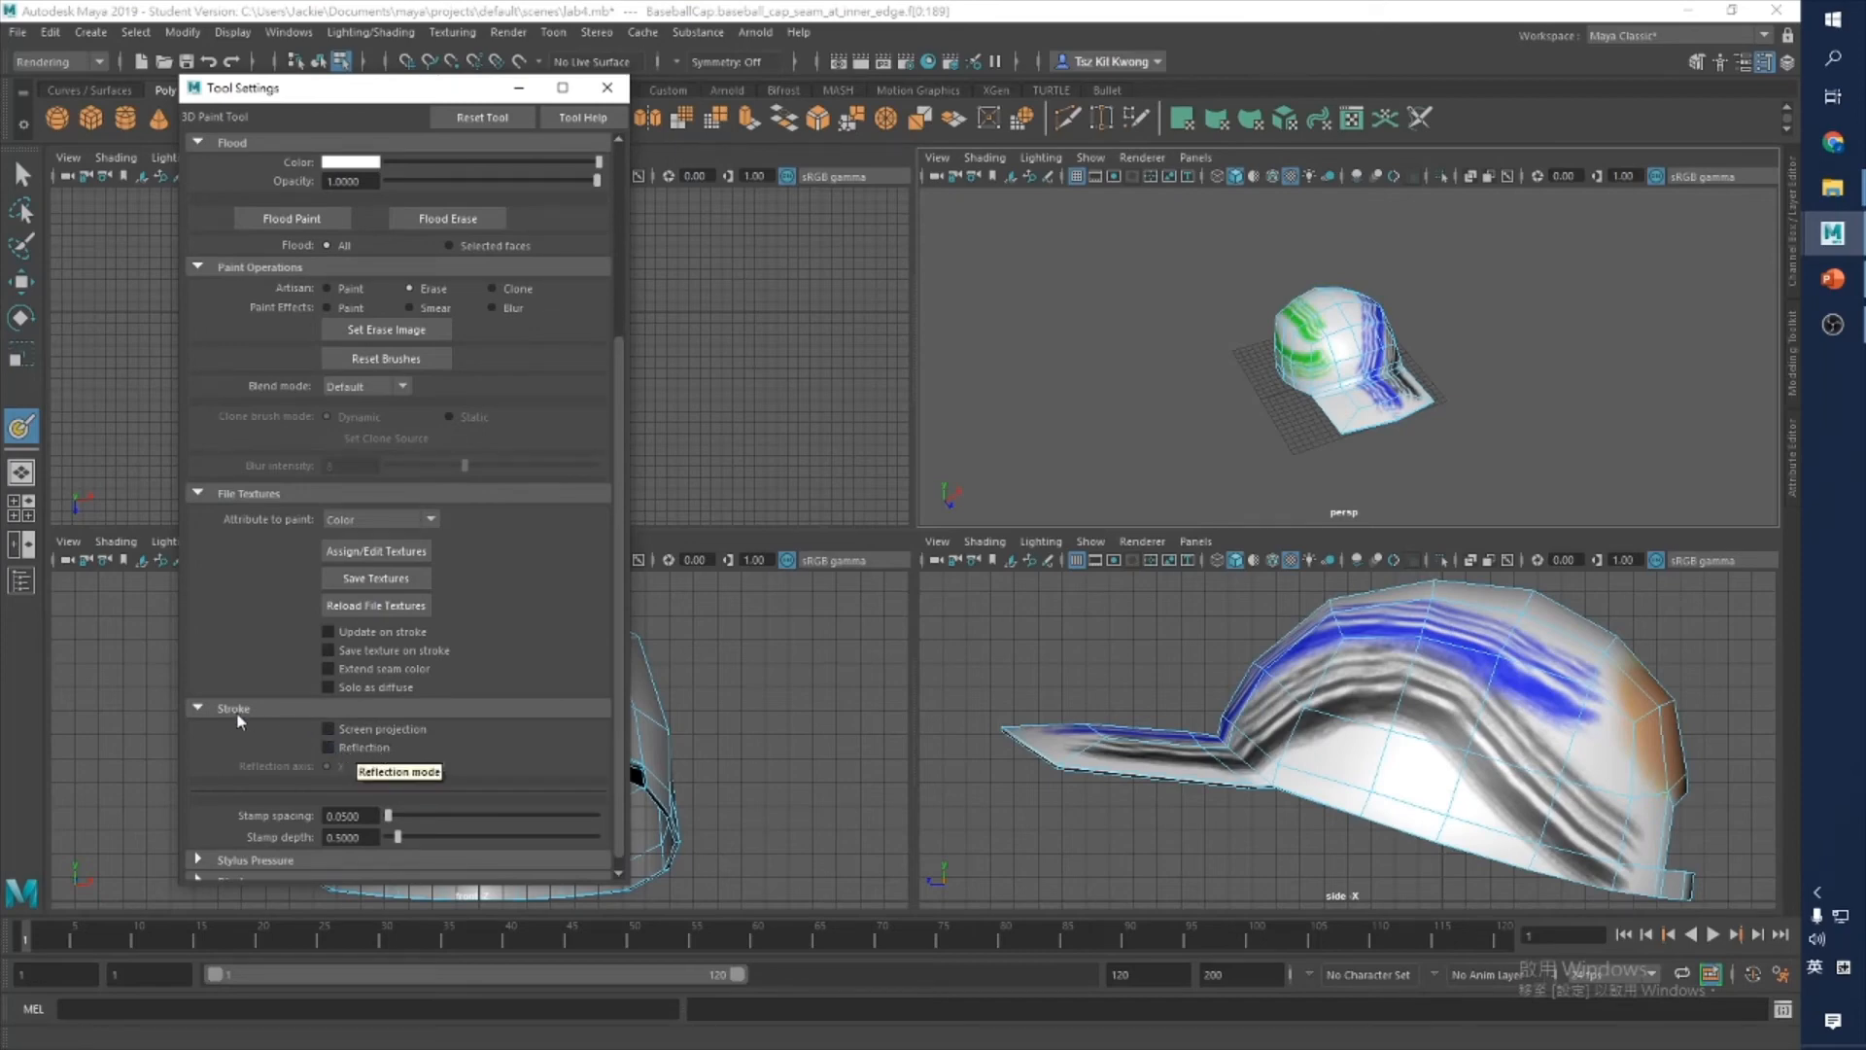
{"action": "left_click", "coordinate": [328, 746]}
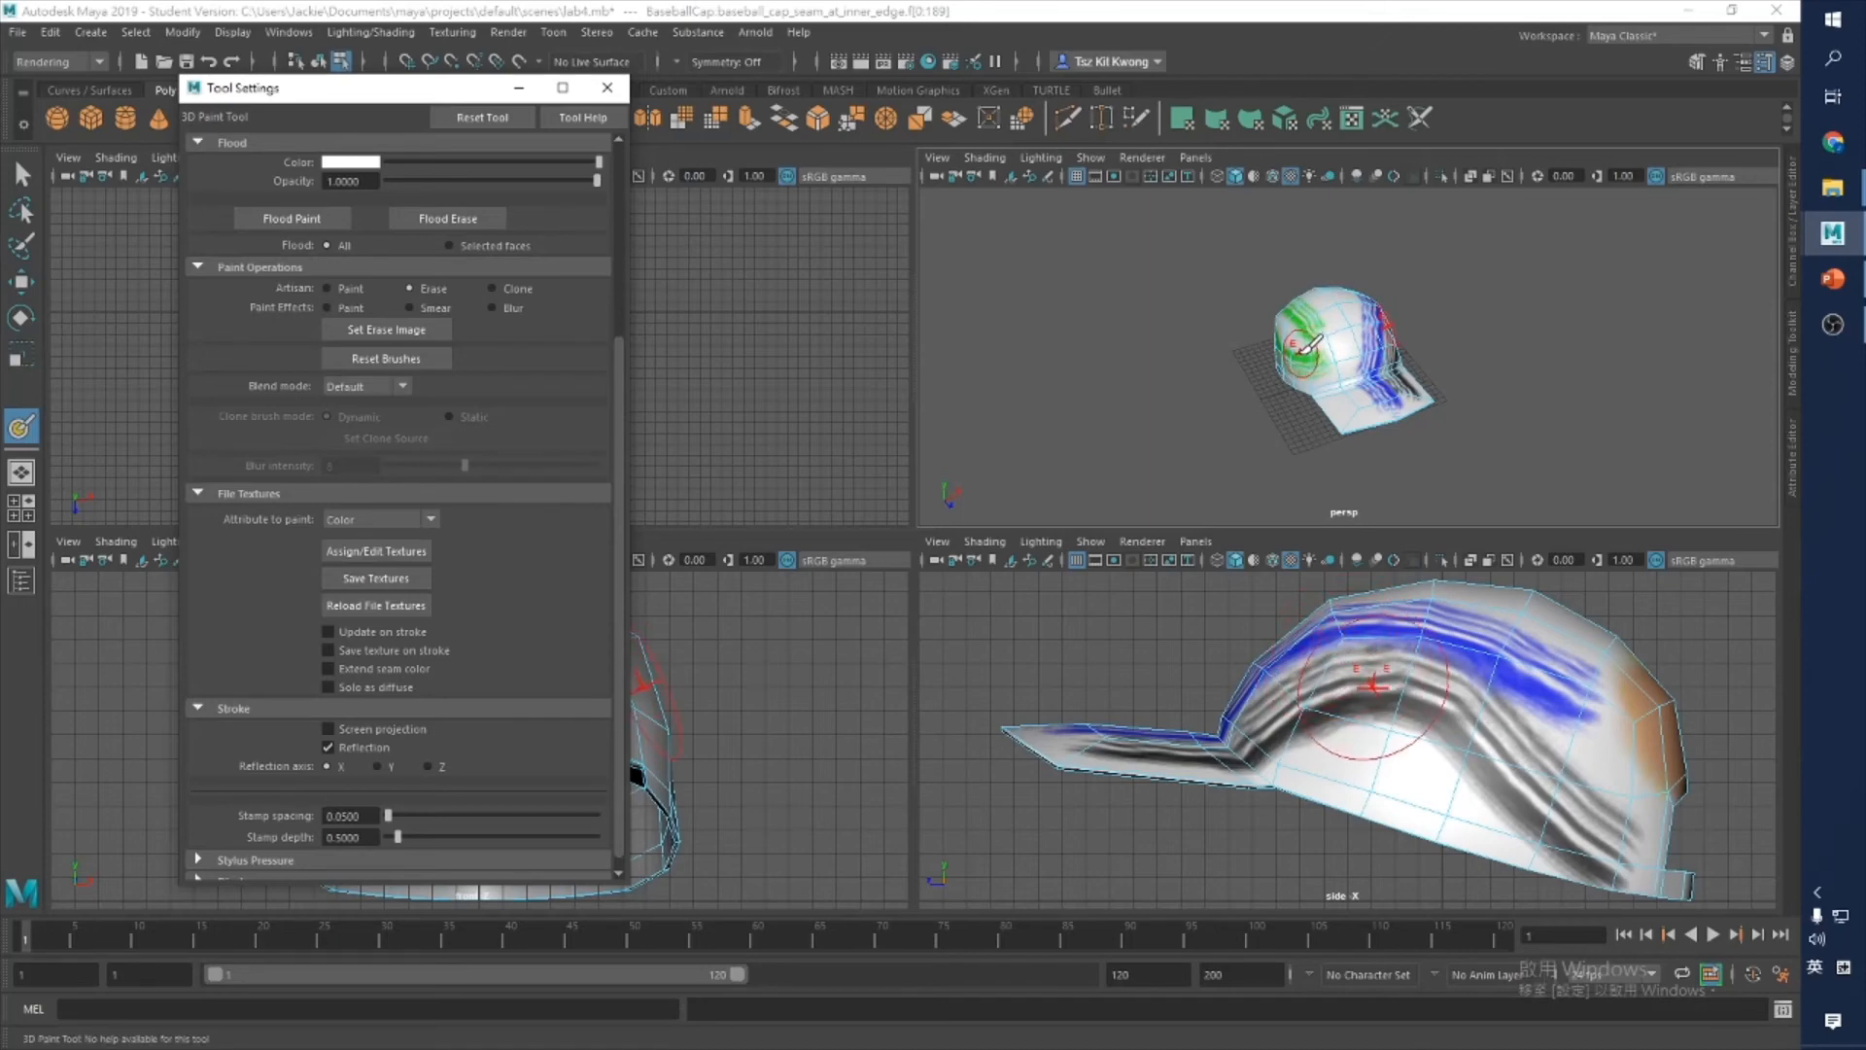
{"action": "mouse_move", "coordinate": [1321, 345]}
{"action": "left_mouse_down", "text": "alt"}
{"action": "mouse_move", "coordinate": [1263, 363]}
{"action": "mouse_move", "coordinate": [1225, 345]}
{"action": "left_mouse_up", "text": "alt"}
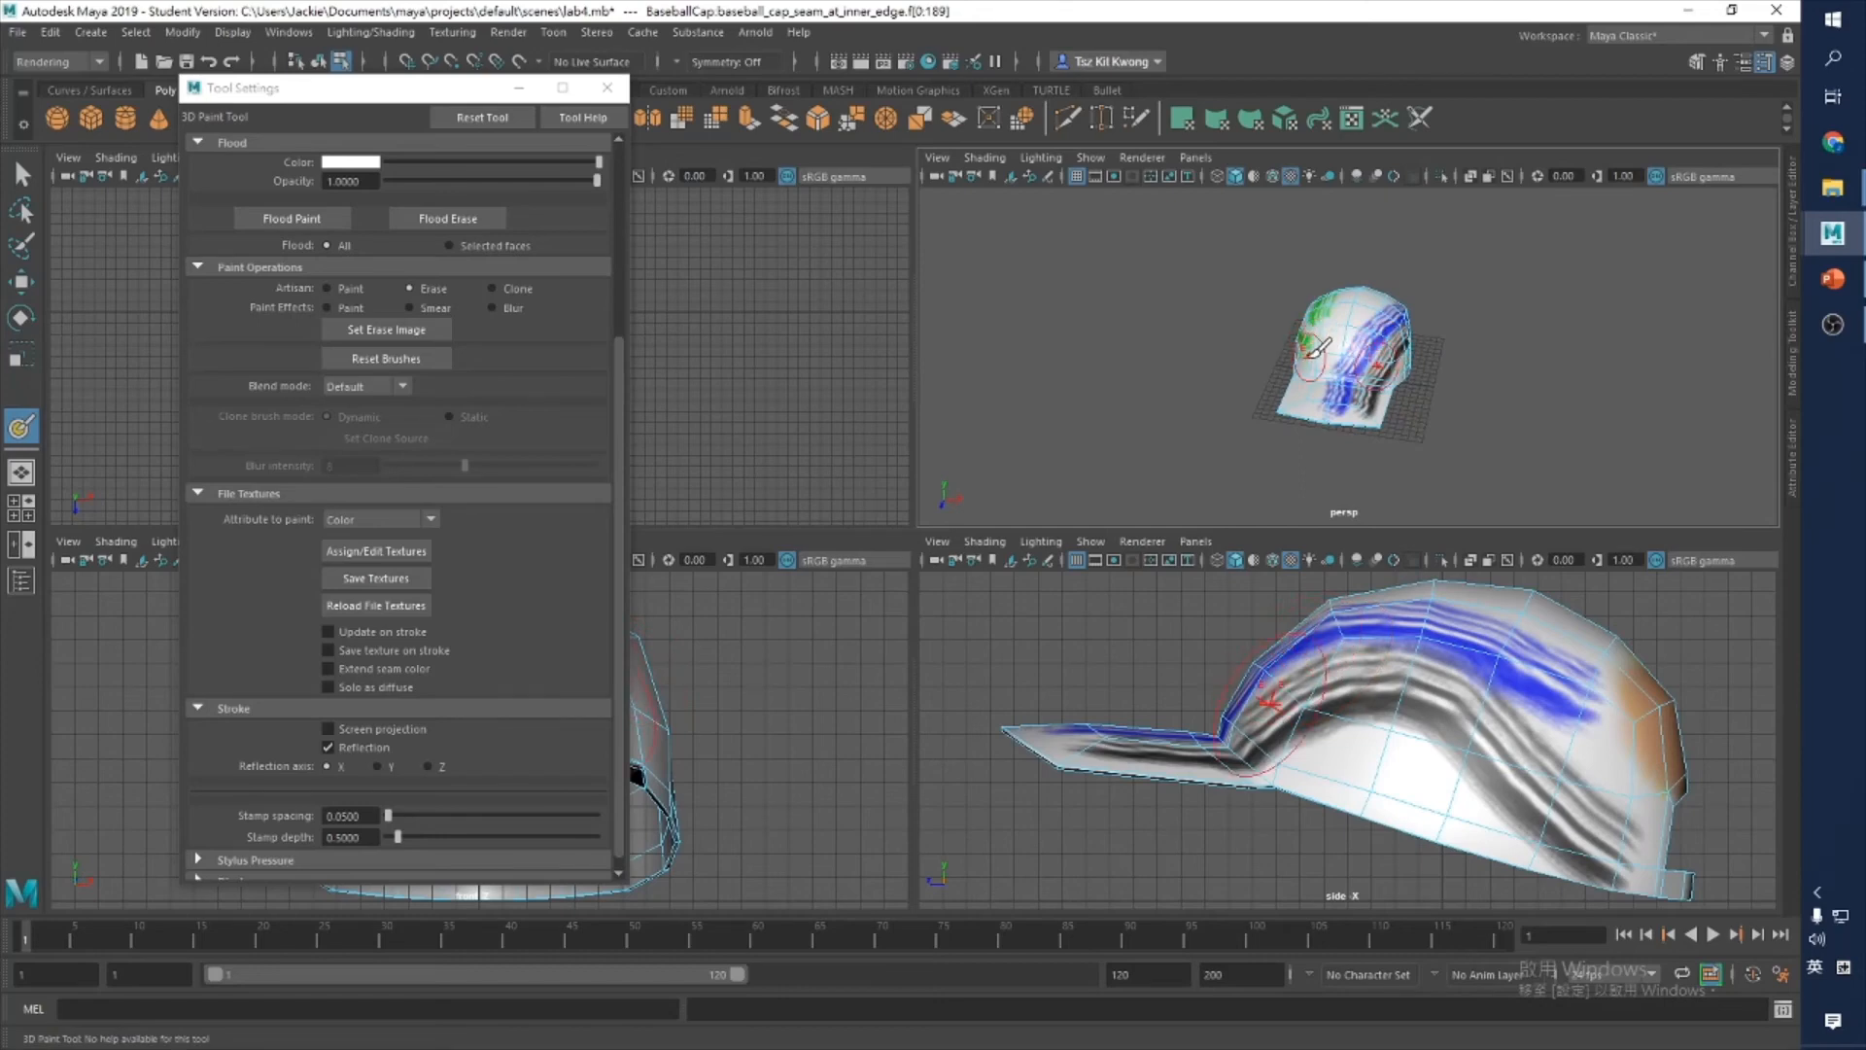
{"action": "left_click_drag", "start_coordinate": [1320, 339], "coordinate": [1323, 314]}
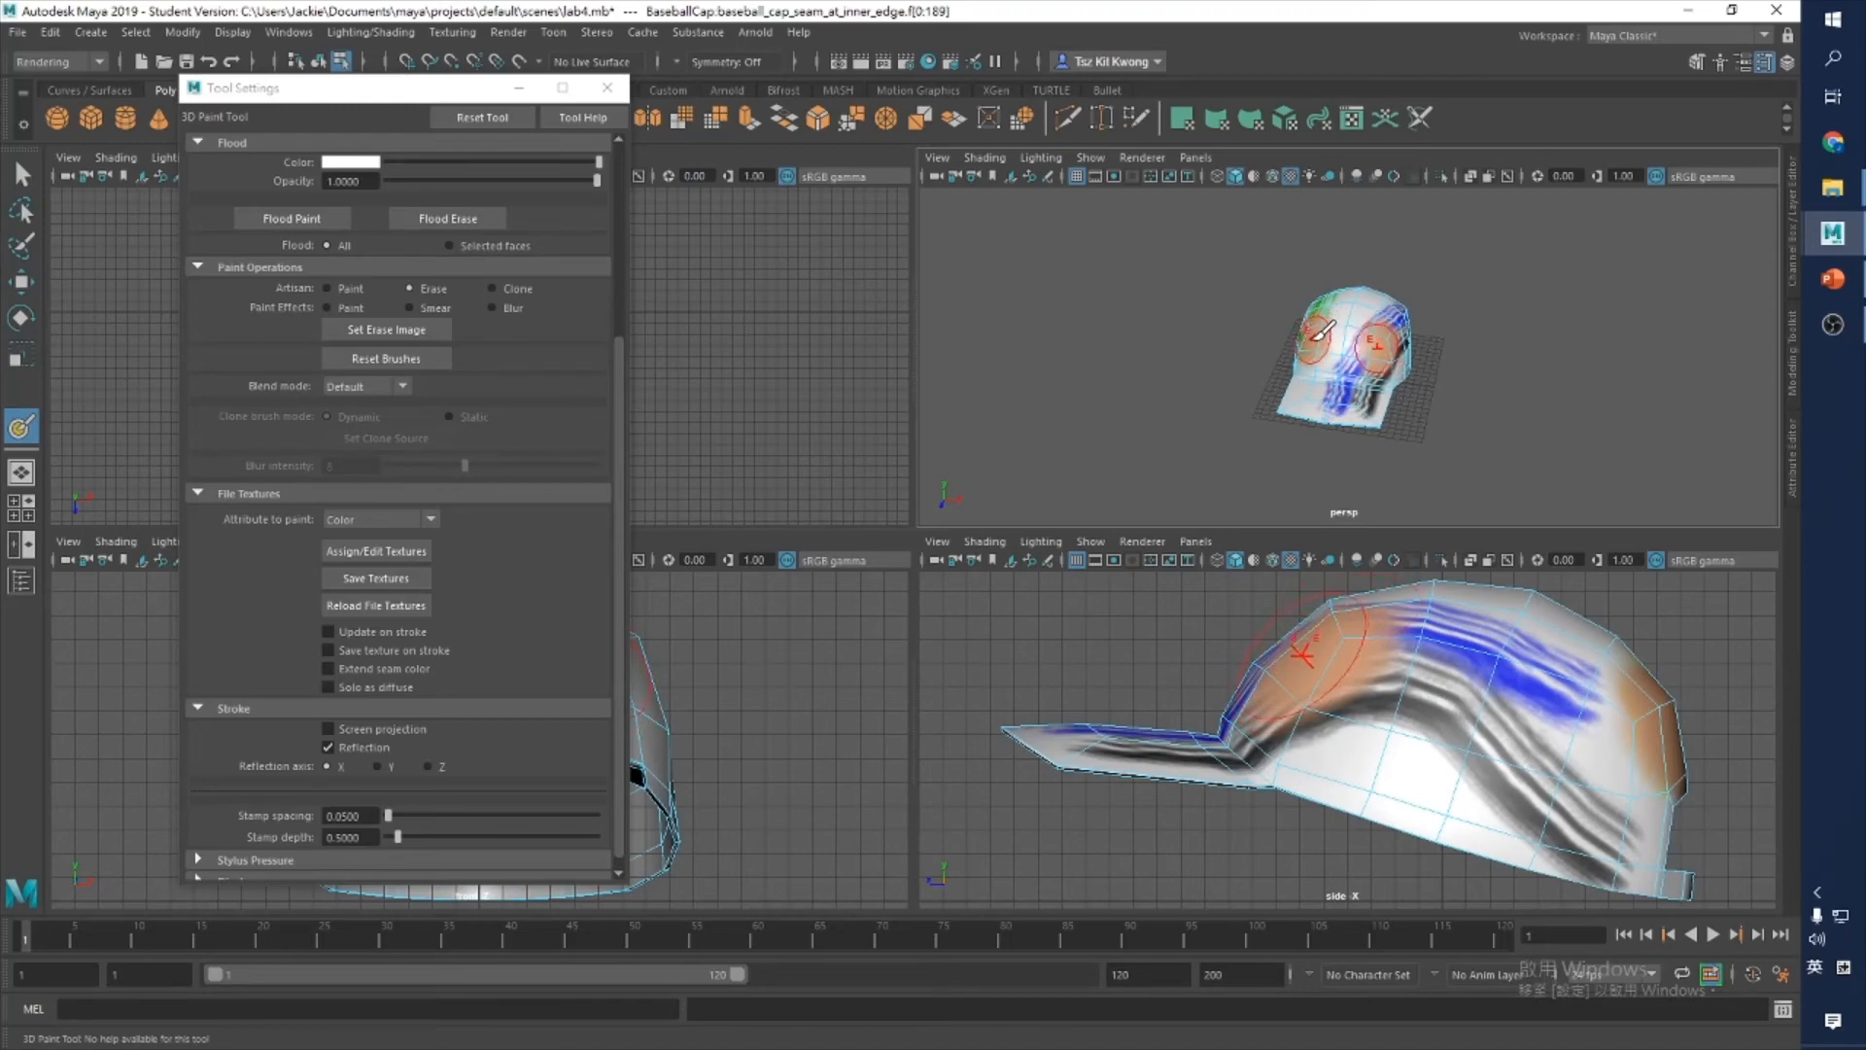
Step: Switch the Artisan paint operation to Paint and set the paint color to red
{"action": "left_click", "coordinate": [336, 289]}
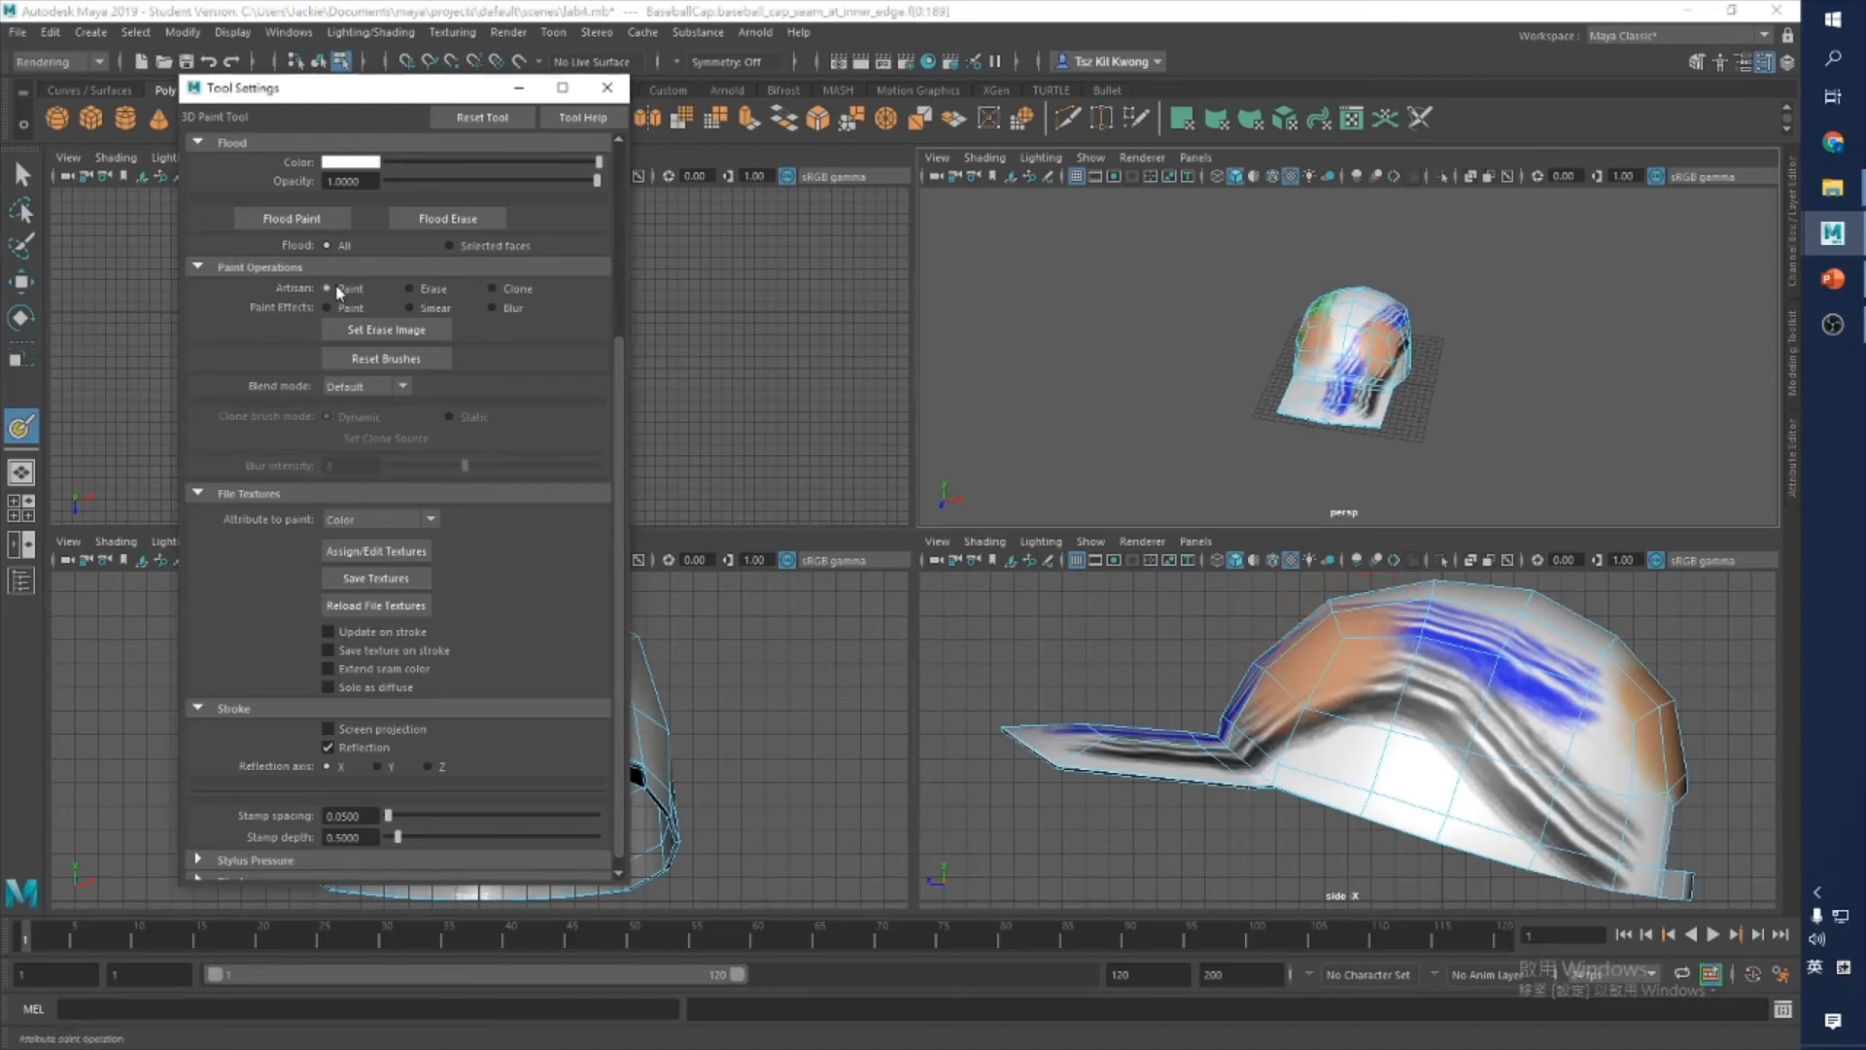
{"action": "scroll", "coordinate": [388, 291], "scroll_direction": "up", "scroll_amount": 5}
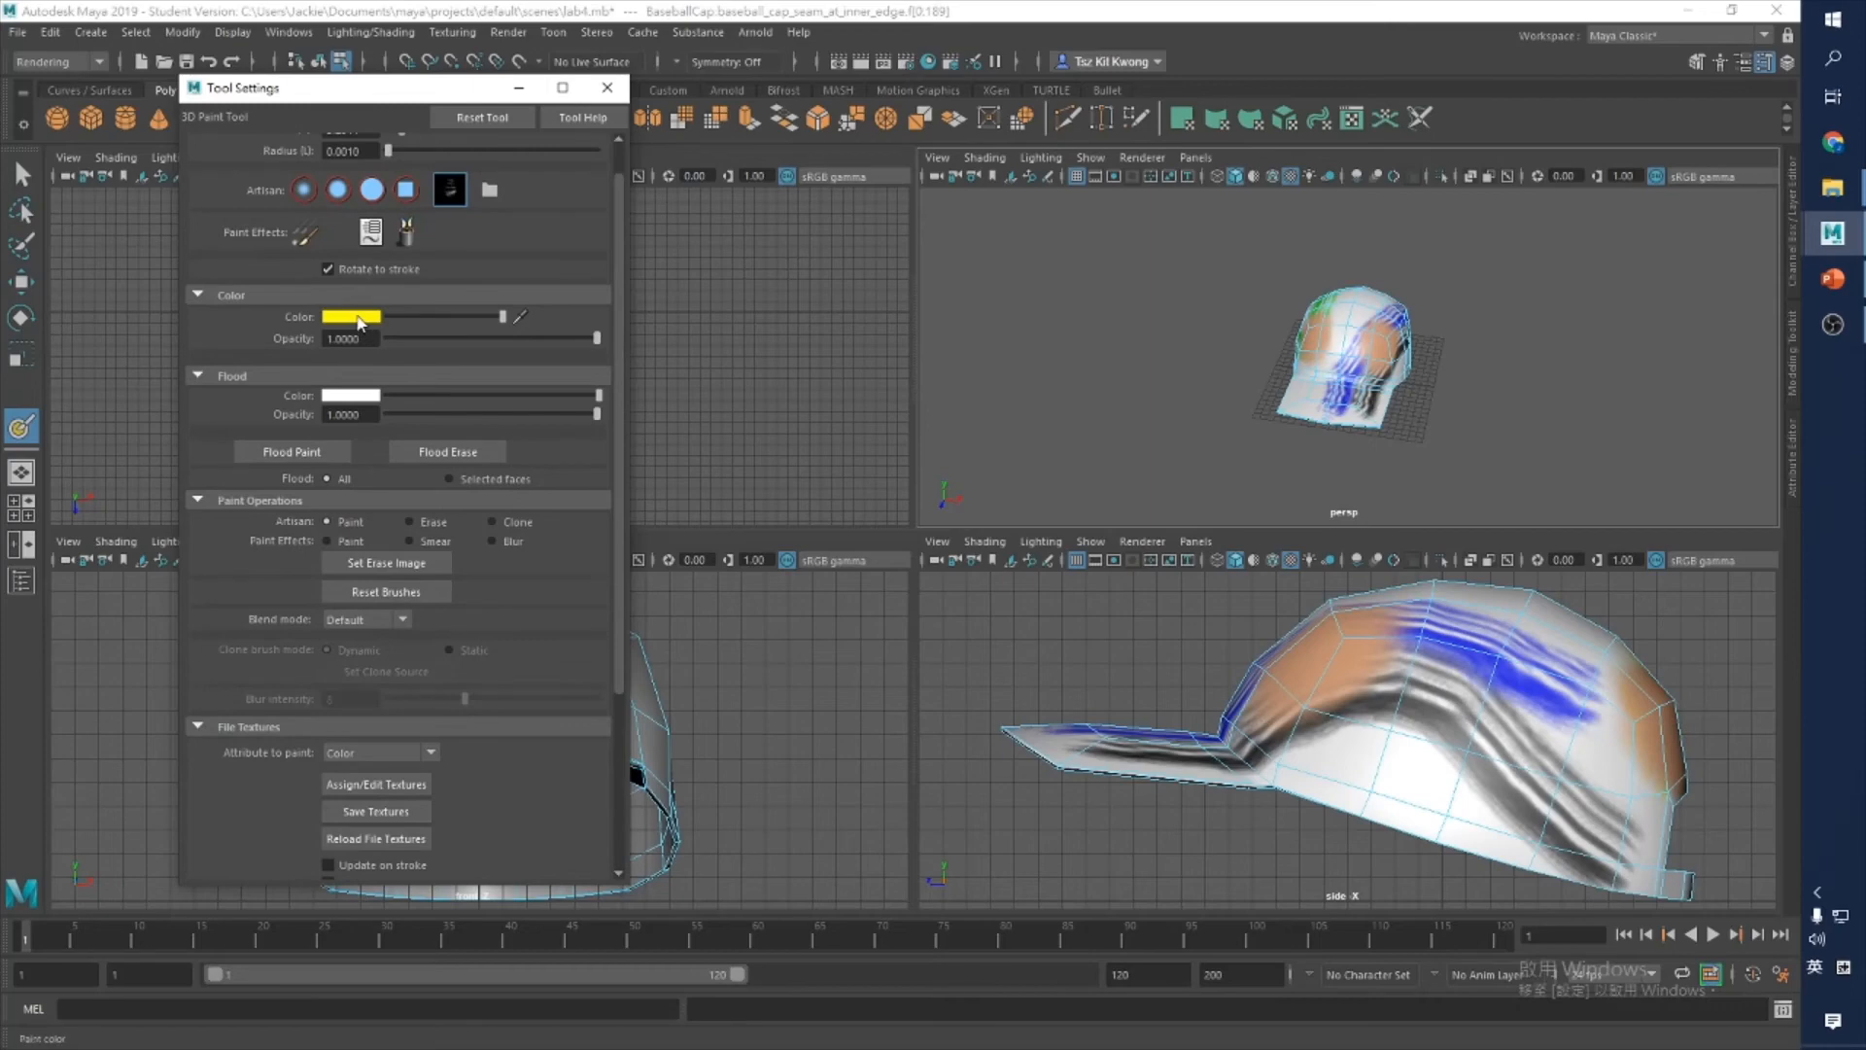
{"action": "left_click", "coordinate": [356, 316]}
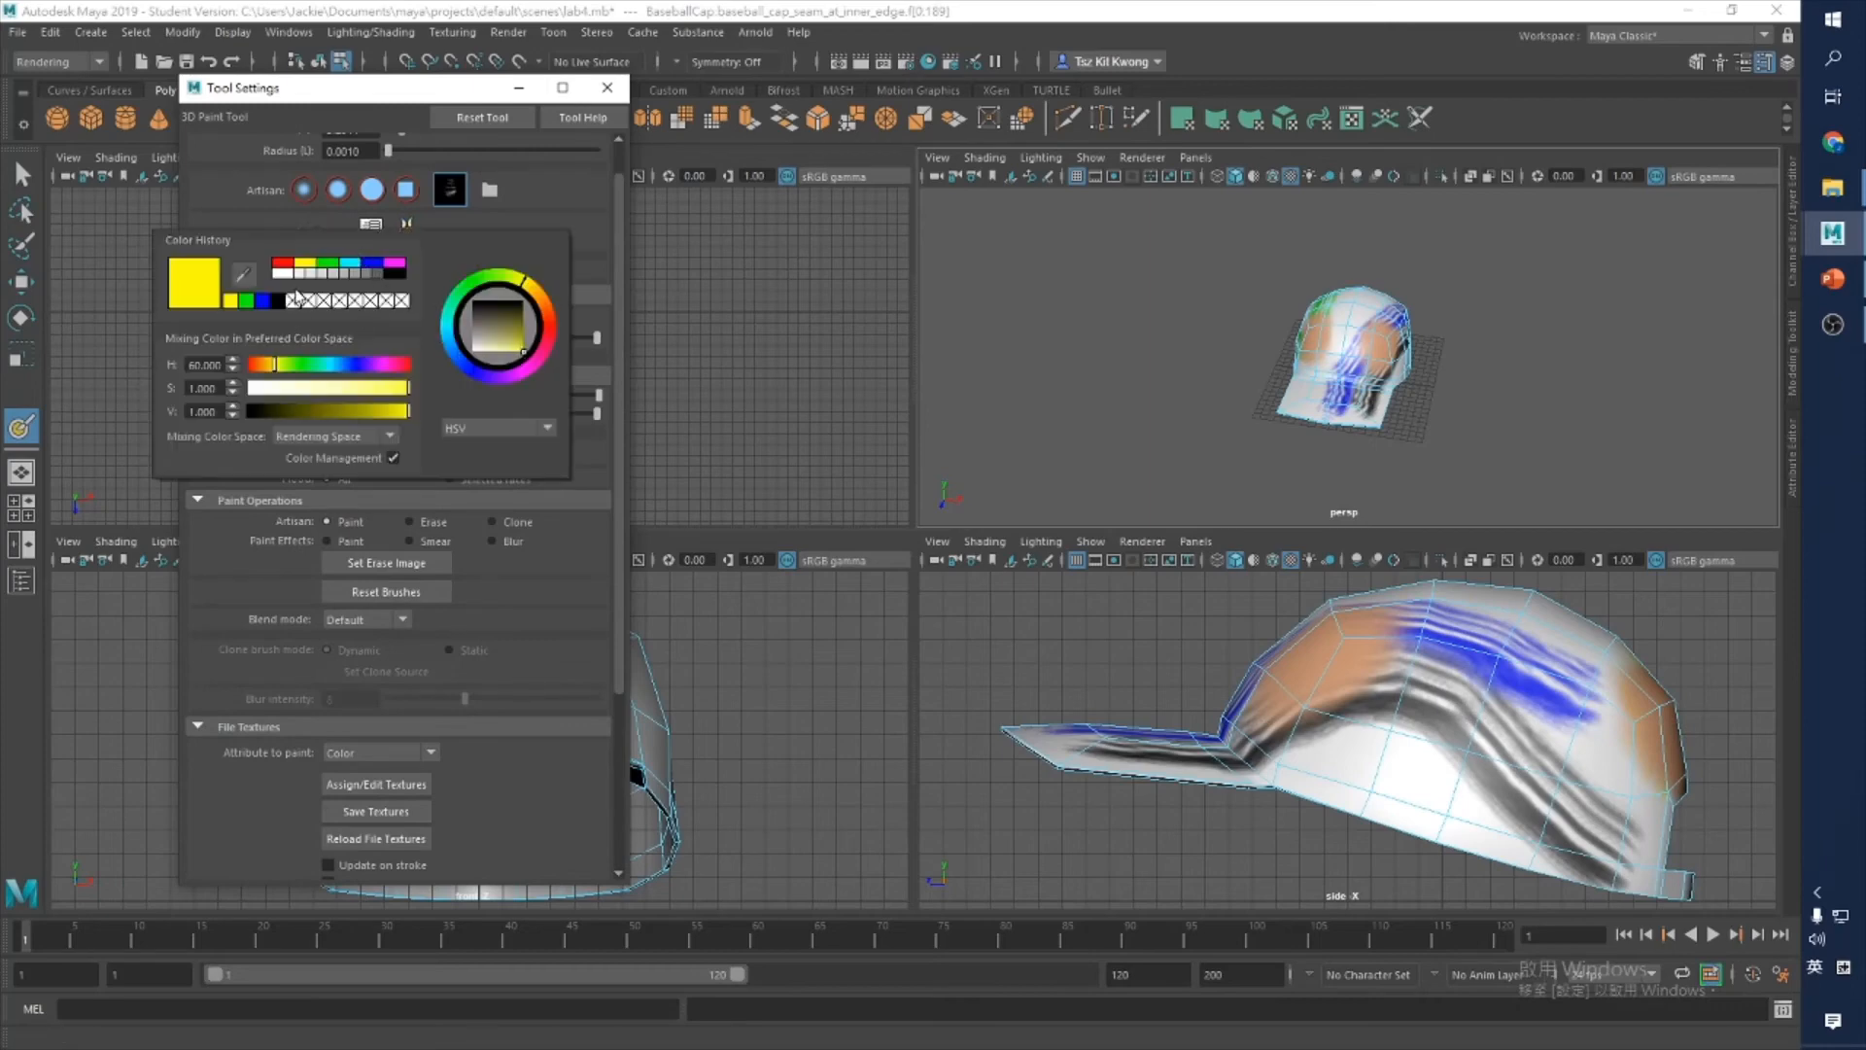
{"action": "left_click", "coordinate": [287, 264]}
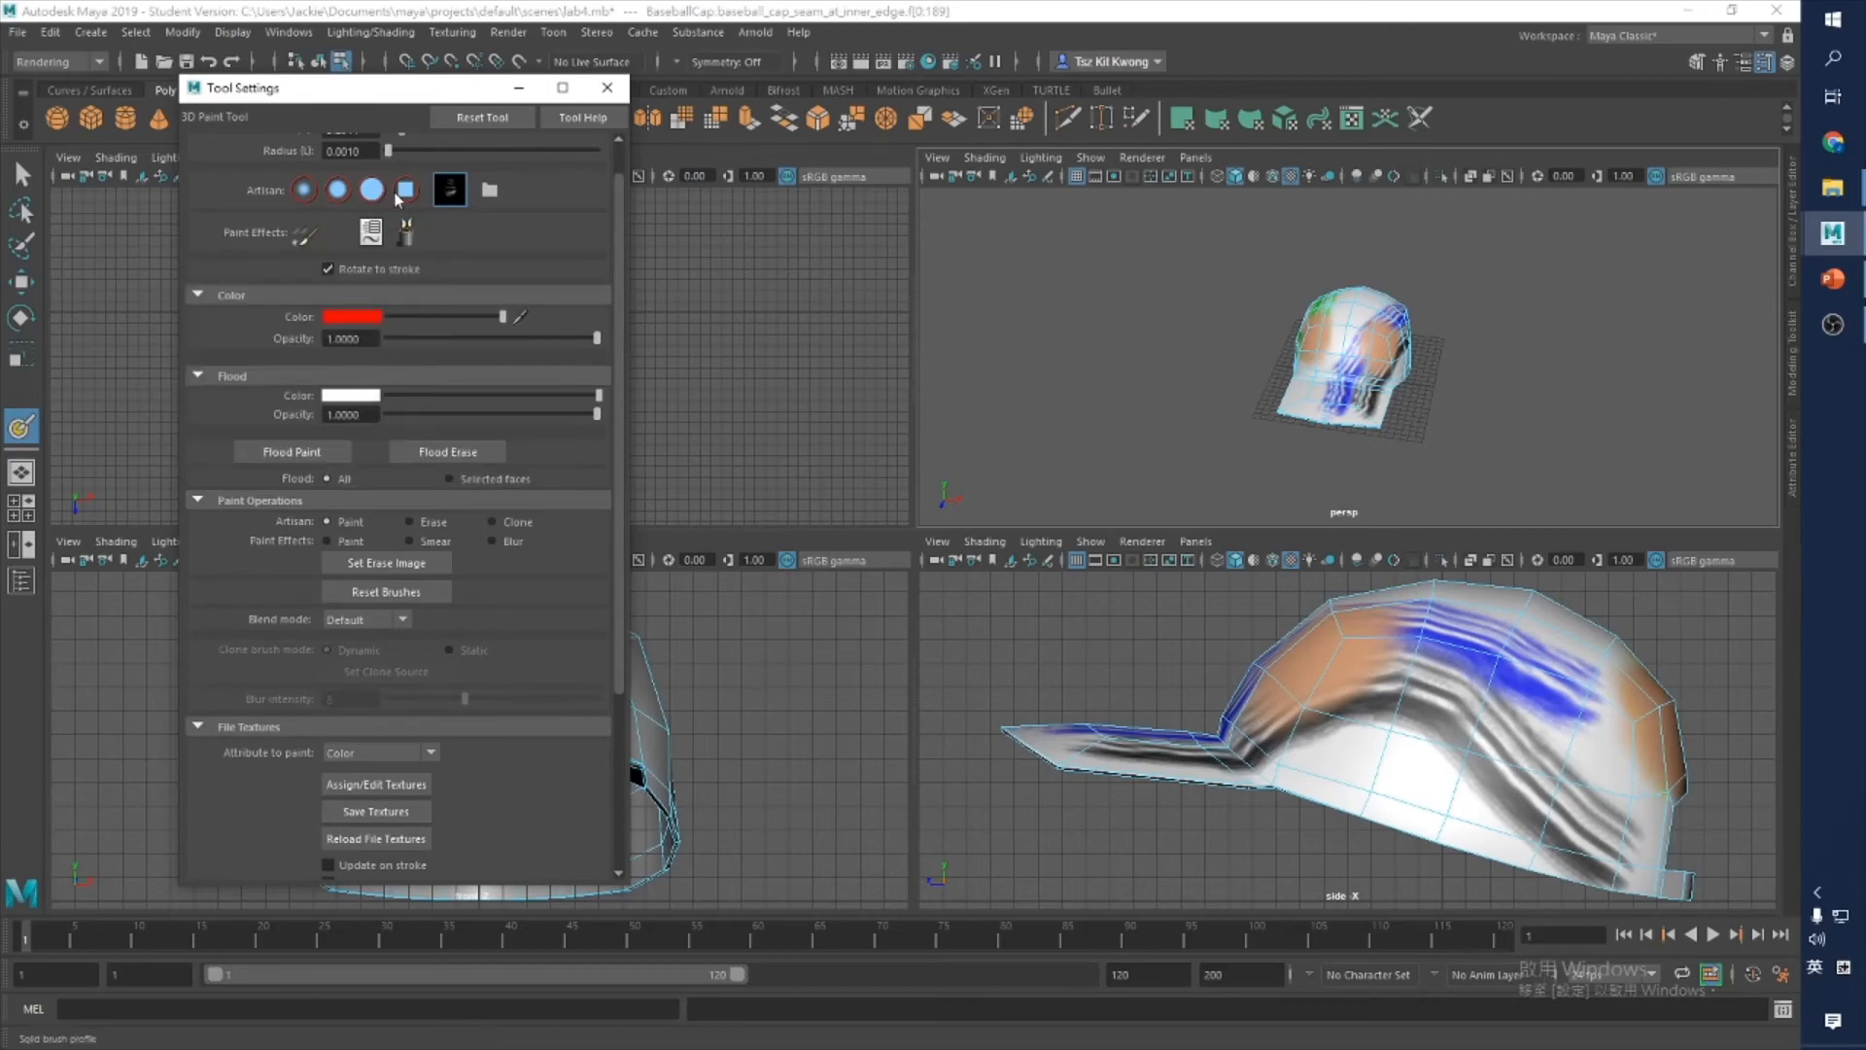
Step: Paint mirrored red strokes over both sides of the crown's front with the solid round brush
{"action": "left_click", "coordinate": [372, 196]}
{"action": "left_click", "coordinate": [1320, 350]}
{"action": "mouse_move", "coordinate": [1328, 340]}
{"action": "left_mouse_down"}
{"action": "mouse_move", "coordinate": [1345, 340]}
{"action": "mouse_move", "coordinate": [1314, 331]}
{"action": "mouse_move", "coordinate": [1353, 330]}
{"action": "mouse_move", "coordinate": [1308, 379]}
{"action": "mouse_move", "coordinate": [1296, 356]}
{"action": "left_mouse_up"}
{"action": "mouse_move", "coordinate": [1496, 383]}
{"action": "left_mouse_down", "text": "alt"}
{"action": "mouse_move", "coordinate": [1432, 455]}
{"action": "mouse_move", "coordinate": [1226, 362]}
{"action": "mouse_move", "coordinate": [1543, 373]}
{"action": "mouse_move", "coordinate": [1613, 350]}
{"action": "mouse_move", "coordinate": [1322, 409]}
{"action": "mouse_move", "coordinate": [1458, 399]}
{"action": "mouse_move", "coordinate": [1361, 389]}
{"action": "left_mouse_up", "text": "alt"}
Step: Save the painted textures and view the saved color texture image from the 3dPaintTextures/lab4 folder in File Explorer
{"action": "scroll", "coordinate": [482, 662], "scroll_direction": "down", "scroll_amount": 3}
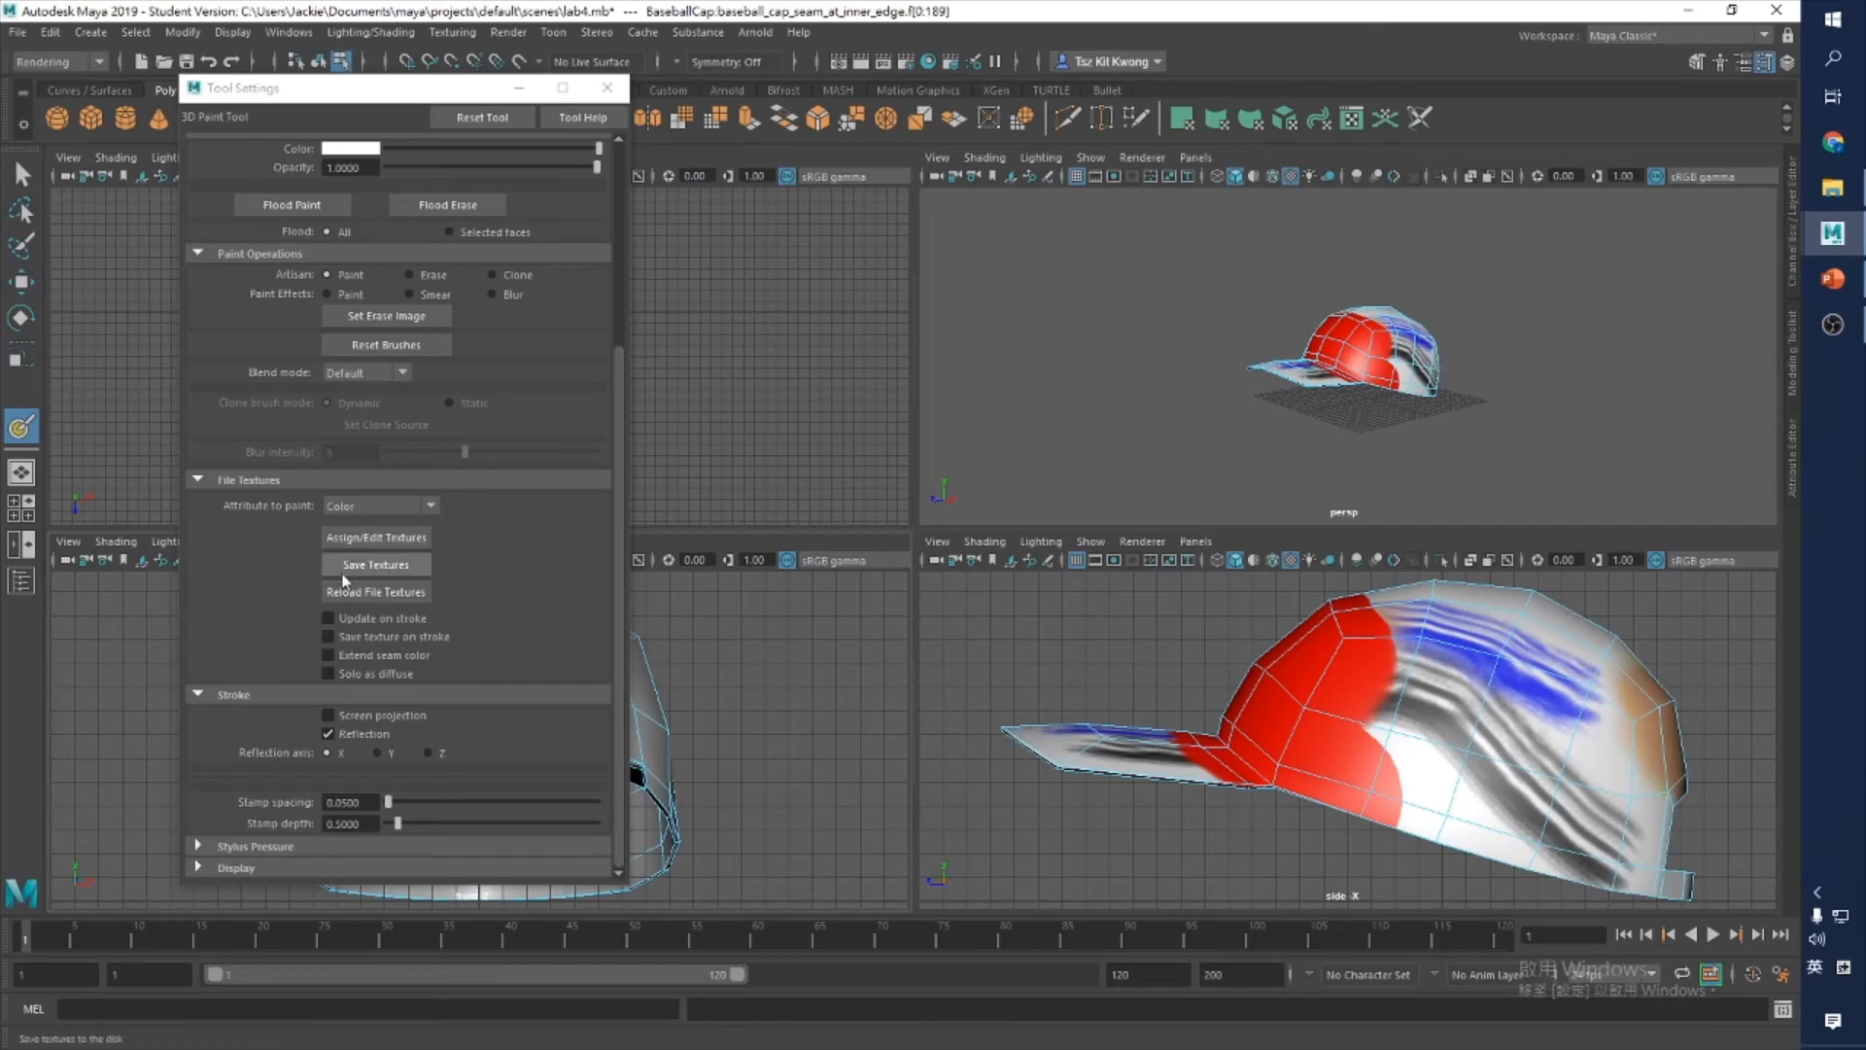
{"action": "left_click", "coordinate": [425, 566]}
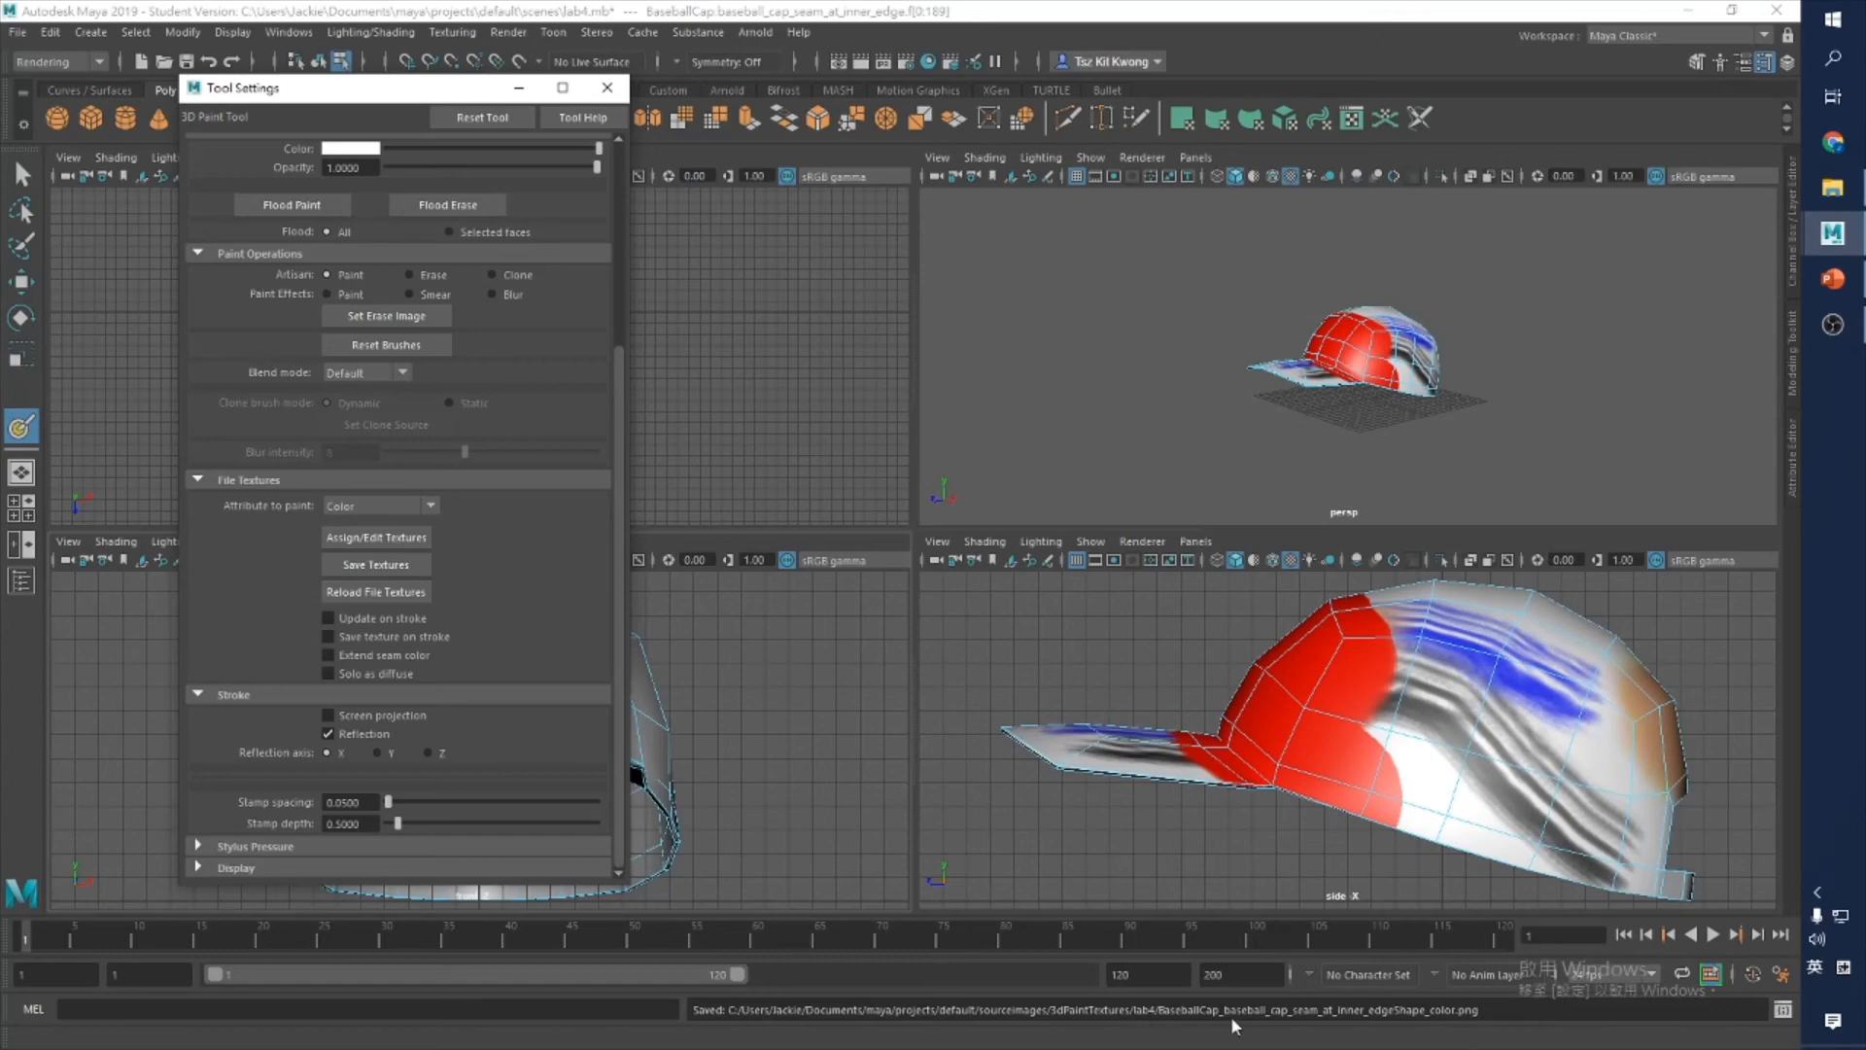
{"action": "left_click", "coordinate": [1833, 186]}
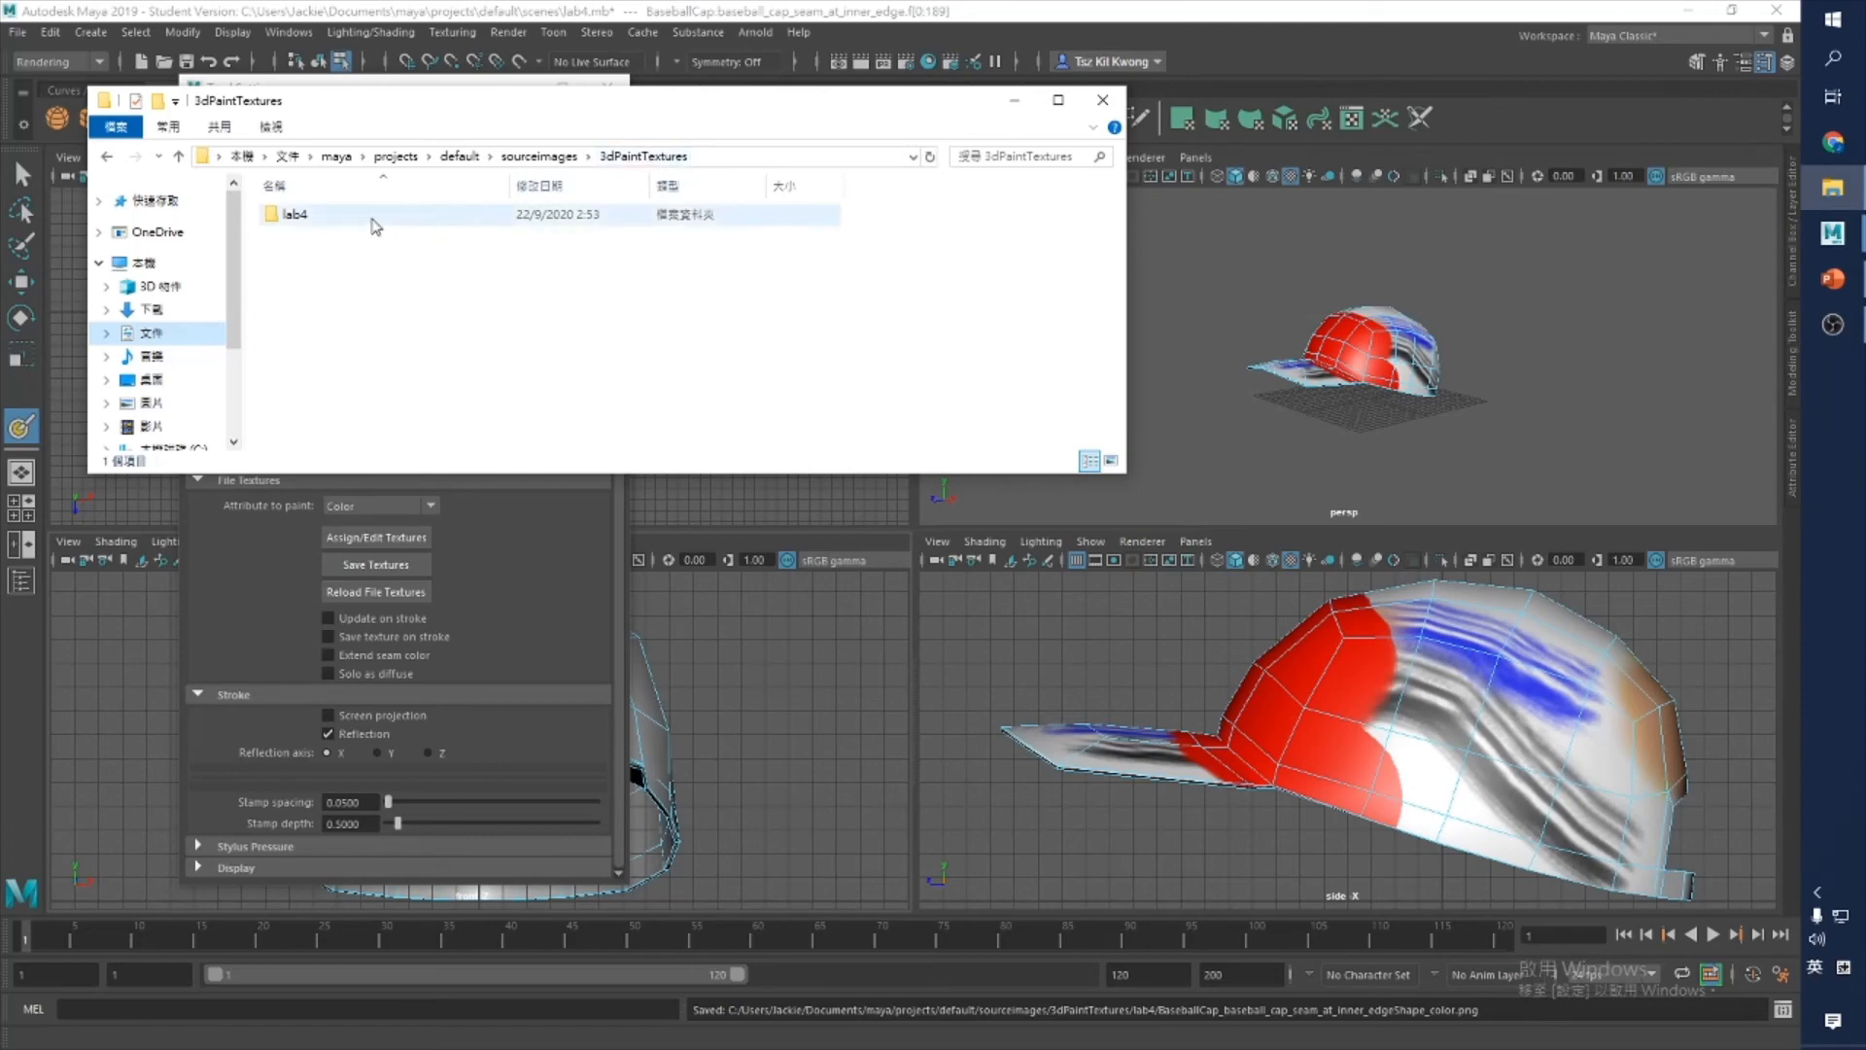
{"action": "double_click", "coordinate": [295, 215]}
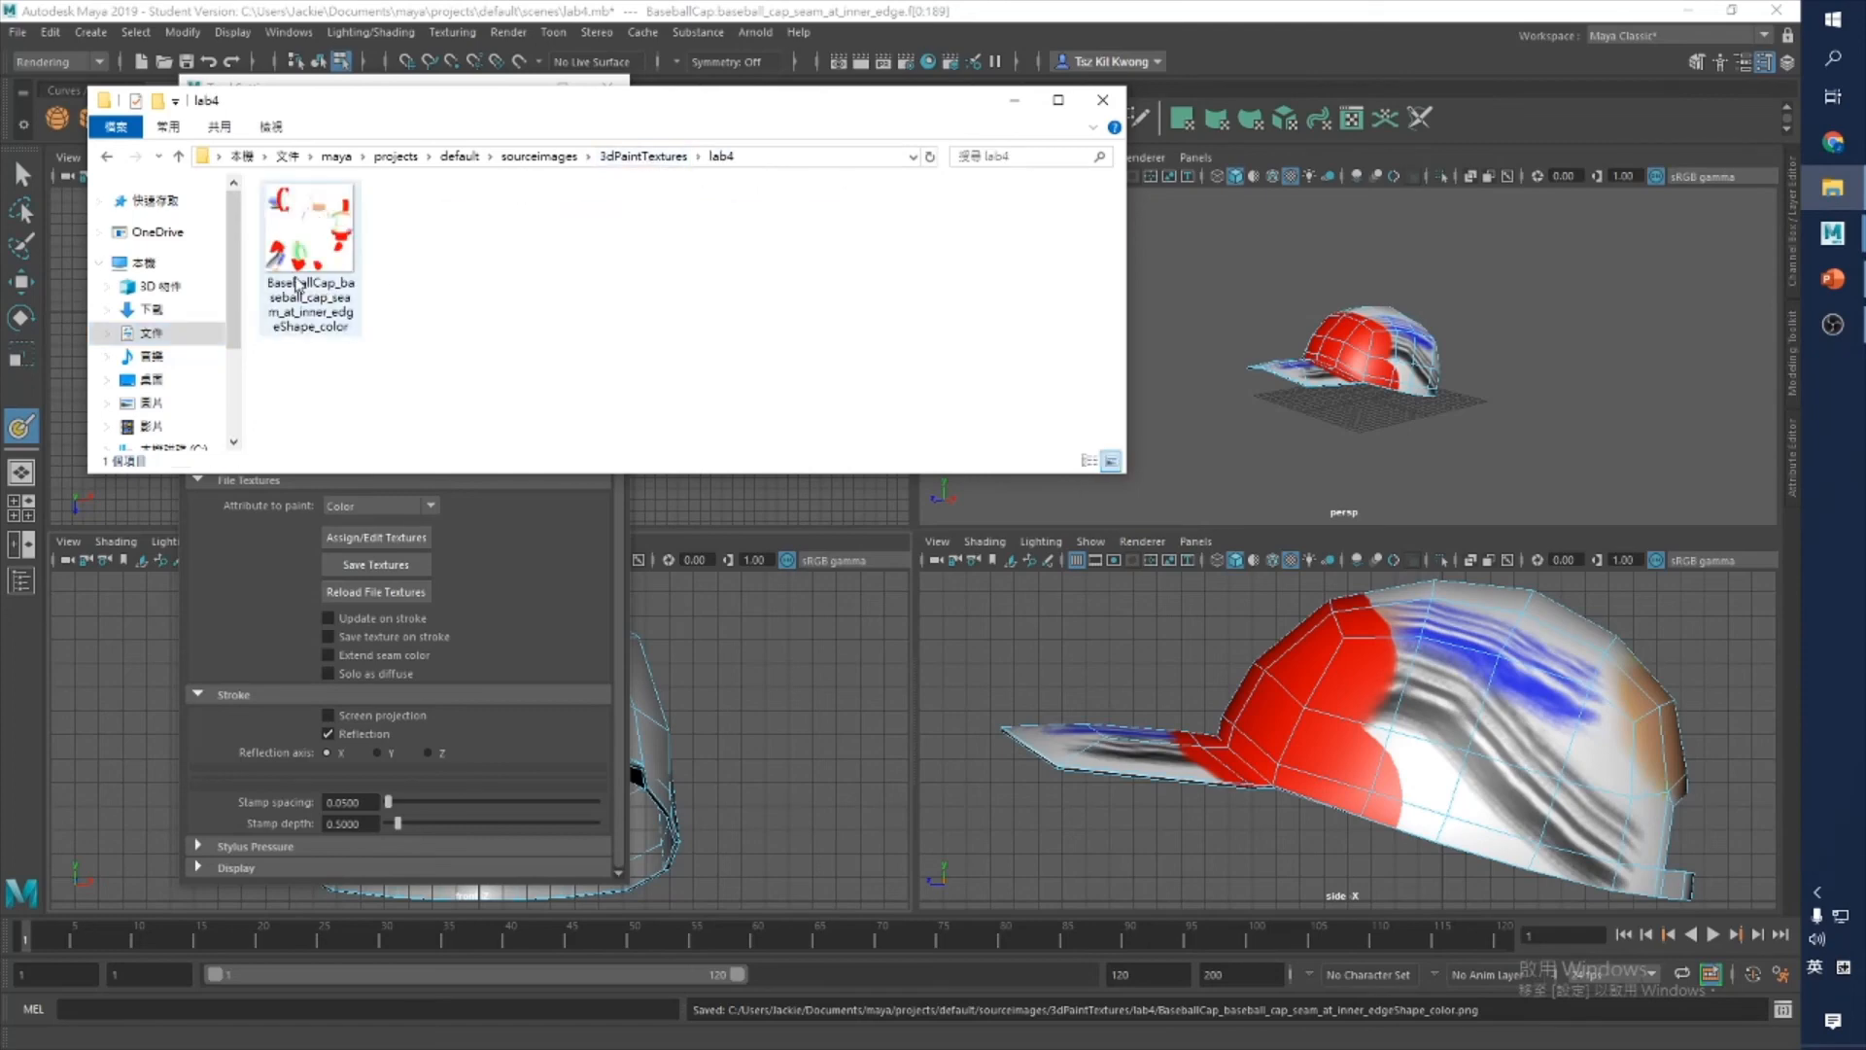
{"action": "left_click", "coordinate": [309, 260]}
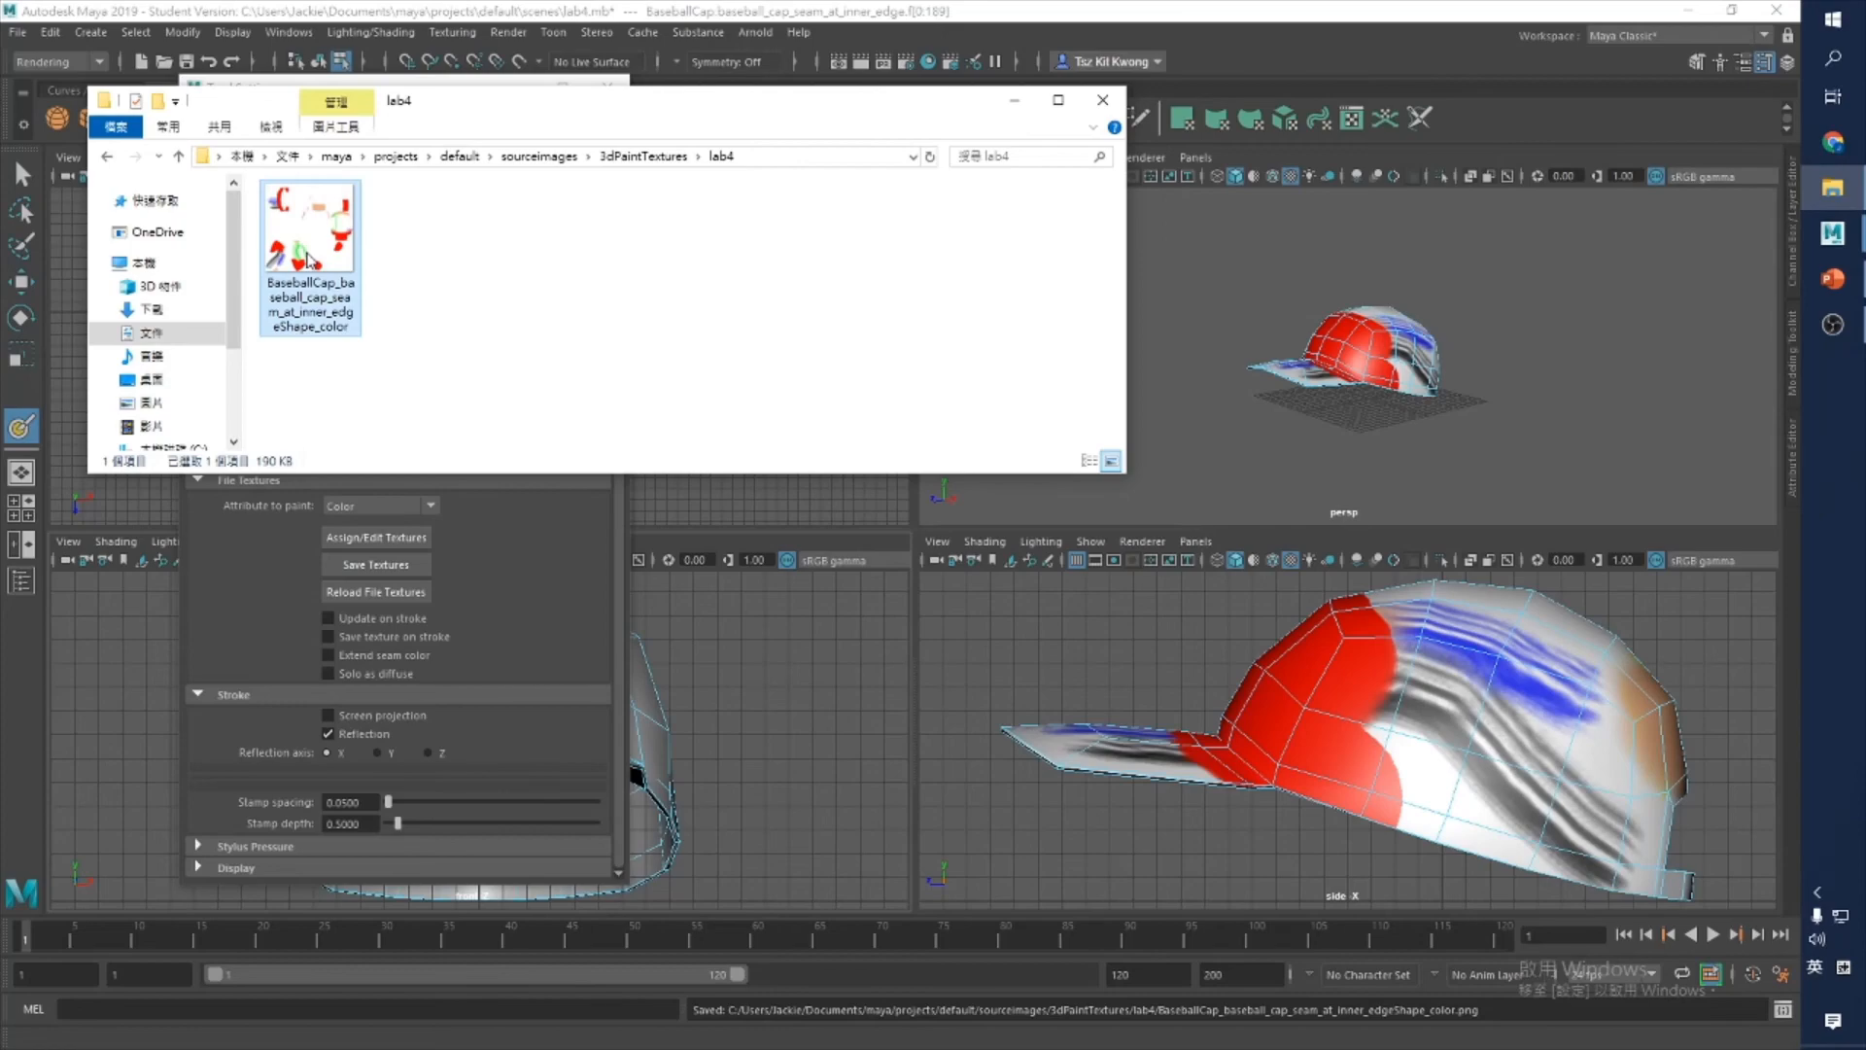
{"action": "double_click", "coordinate": [309, 260]}
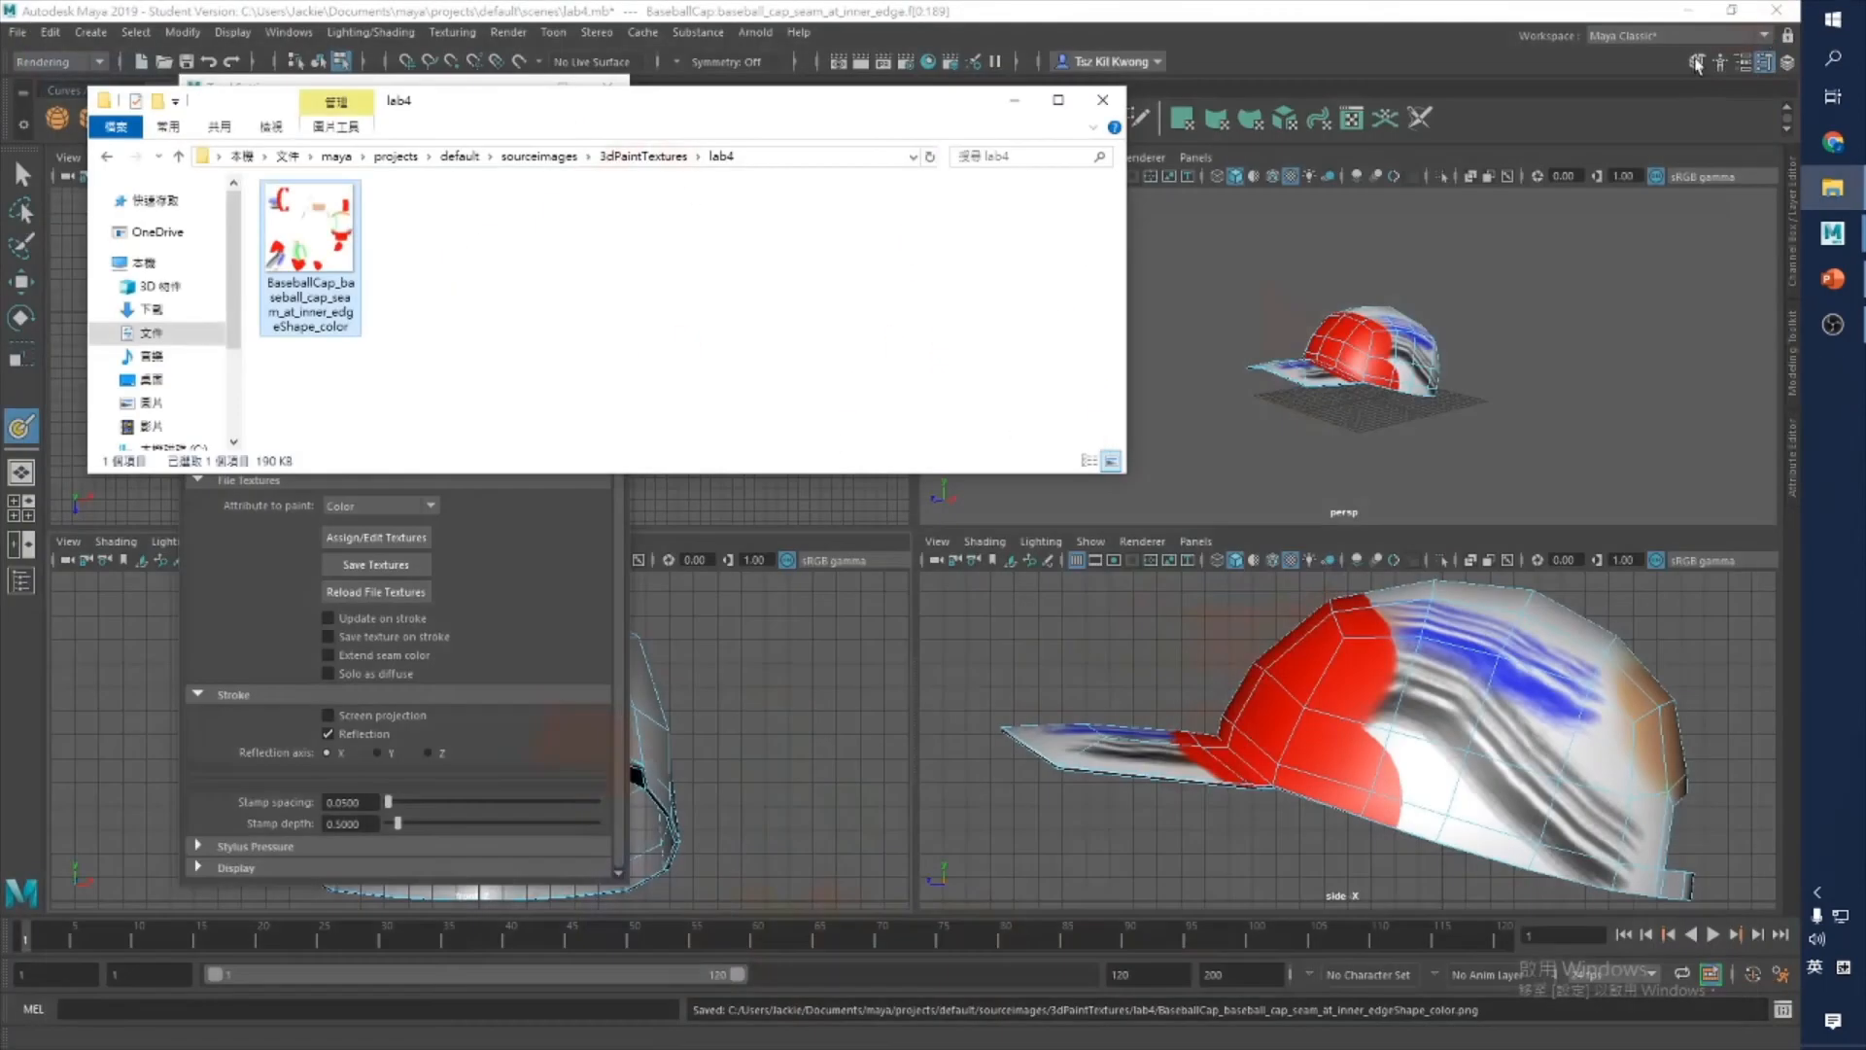
{"action": "left_click", "coordinate": [1778, 16]}
Step: Check the painted cap from the other side, and switch to PowerPoint to review slides 13 and 14 on saving textures
{"action": "left_click", "coordinate": [1351, 368]}
{"action": "left_click_drag", "start_coordinate": [1351, 367], "coordinate": [1365, 408], "text": "alt"}
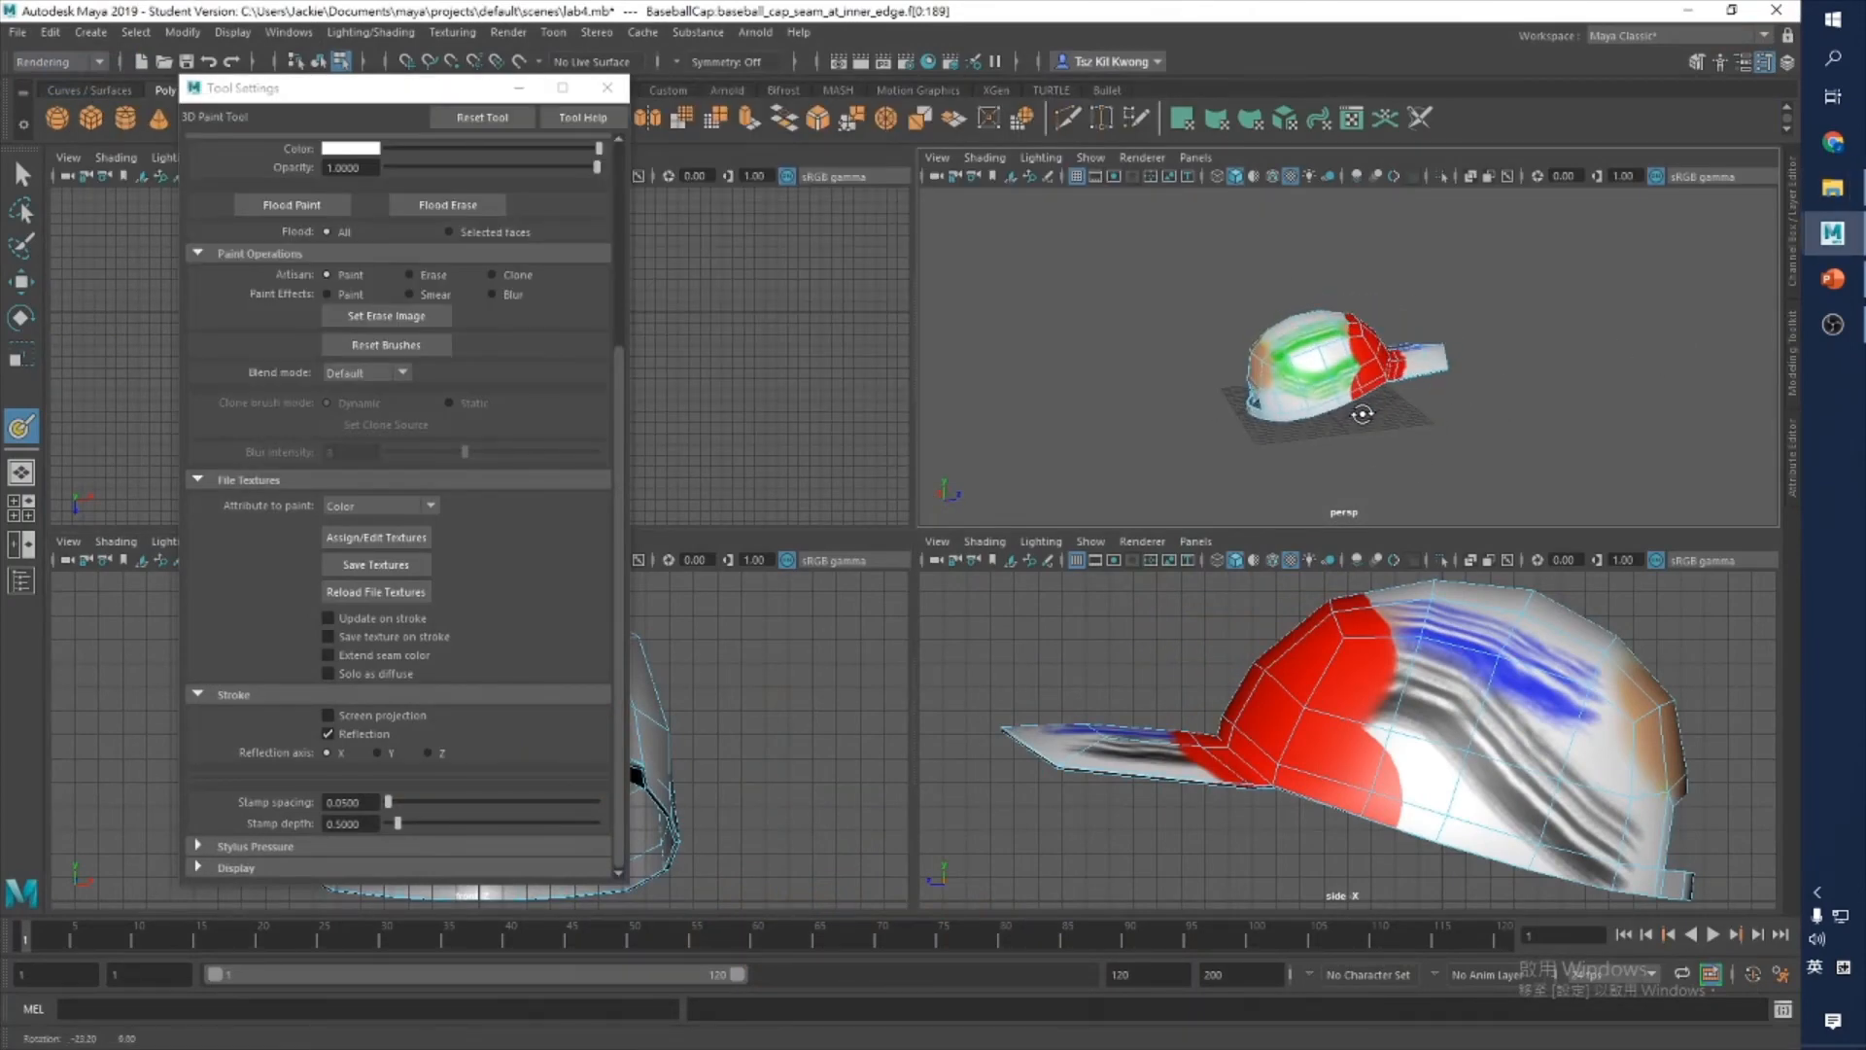
{"action": "left_click", "coordinate": [1837, 289]}
{"action": "left_click", "coordinate": [118, 844]}
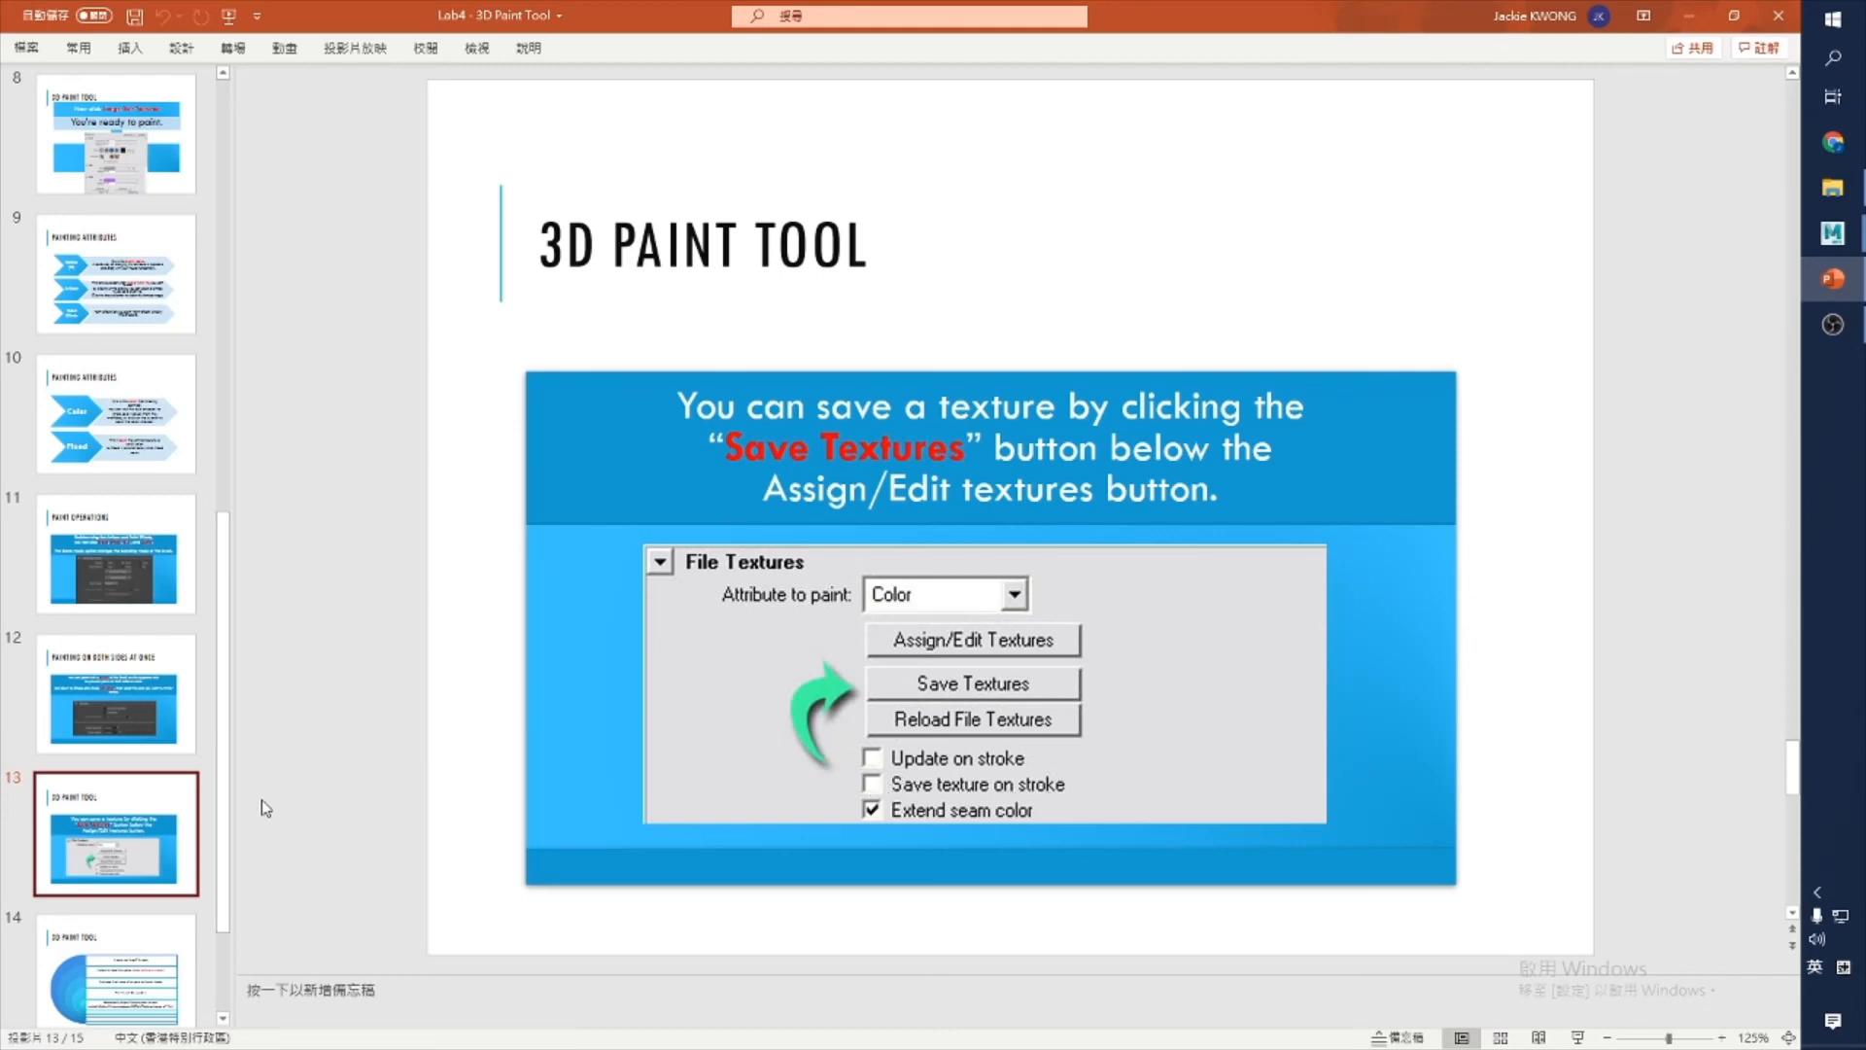
{"action": "left_click", "coordinate": [163, 964]}
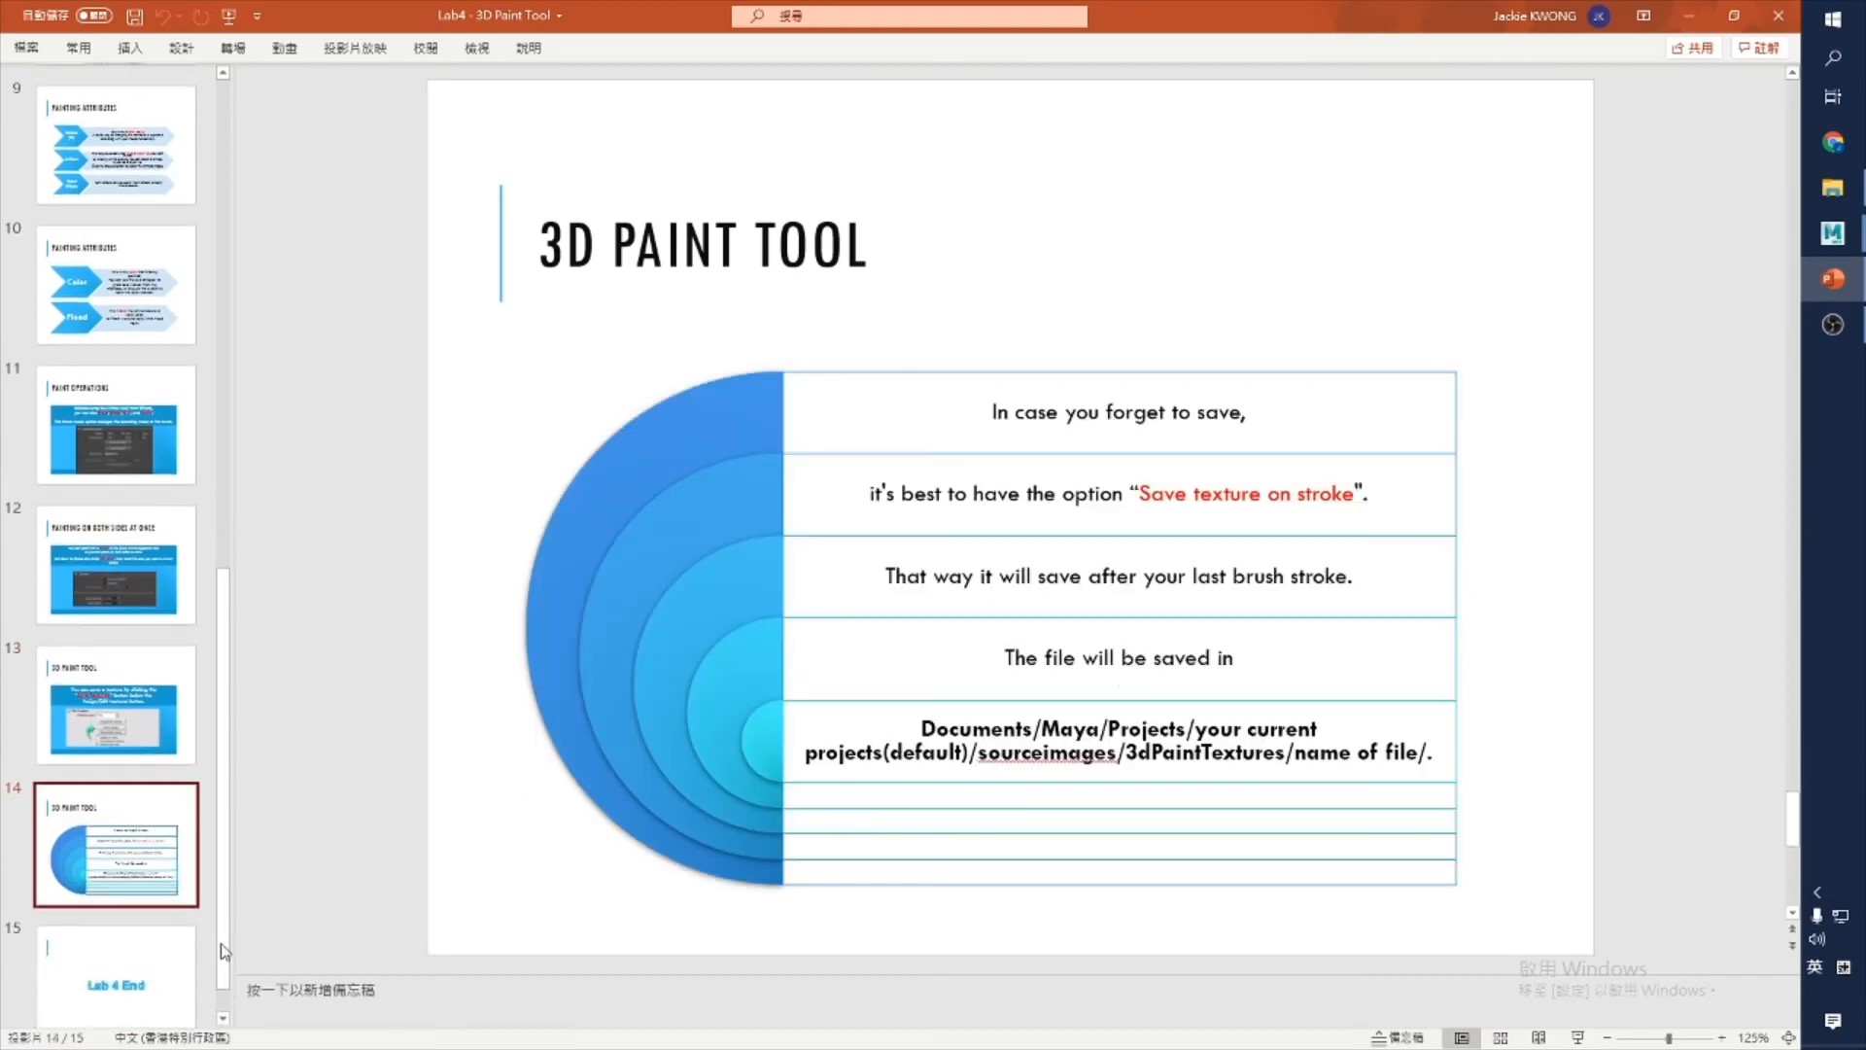